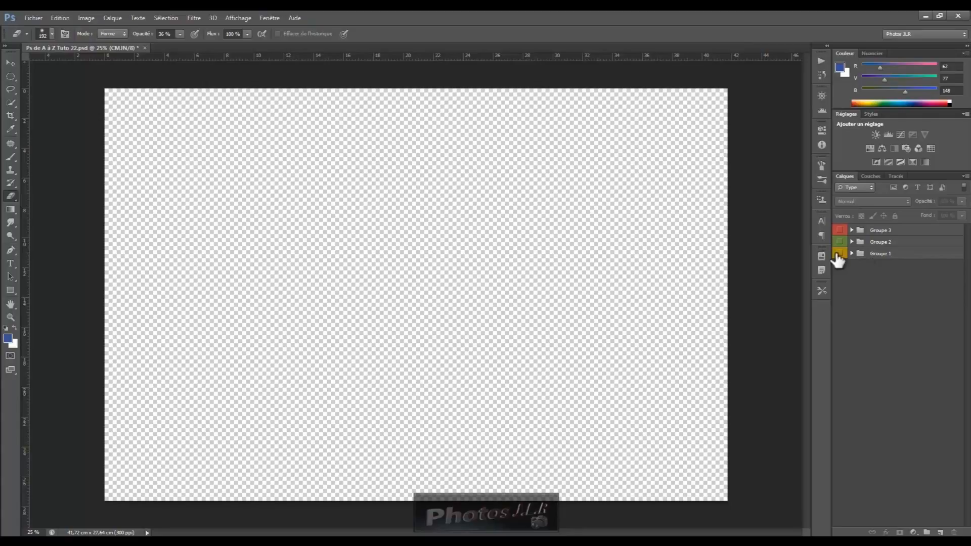
# - Show Groupe 1's waterfall photo layer, Teste tuto 22 (A), to examine it, and hide and collapse the group again
pyautogui.click(851, 254)
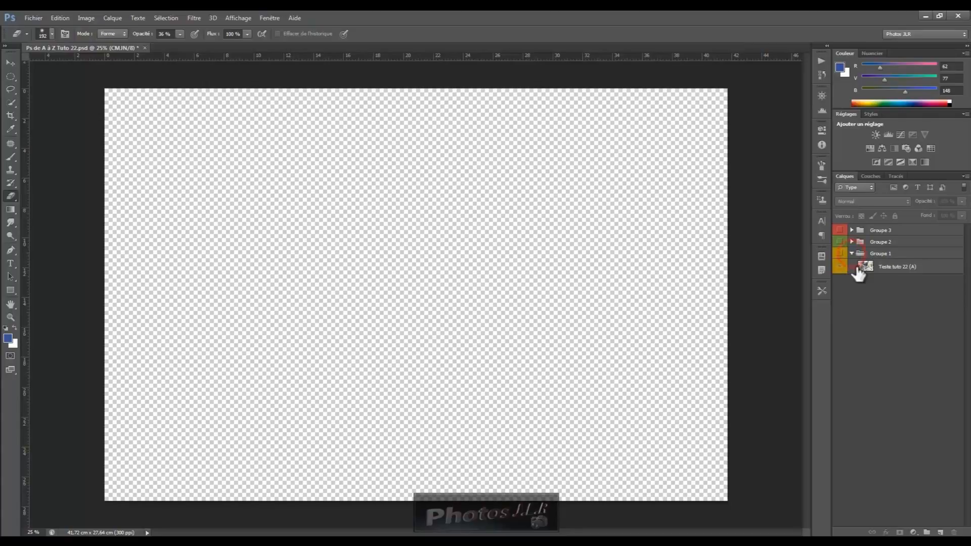
pyautogui.click(875, 268)
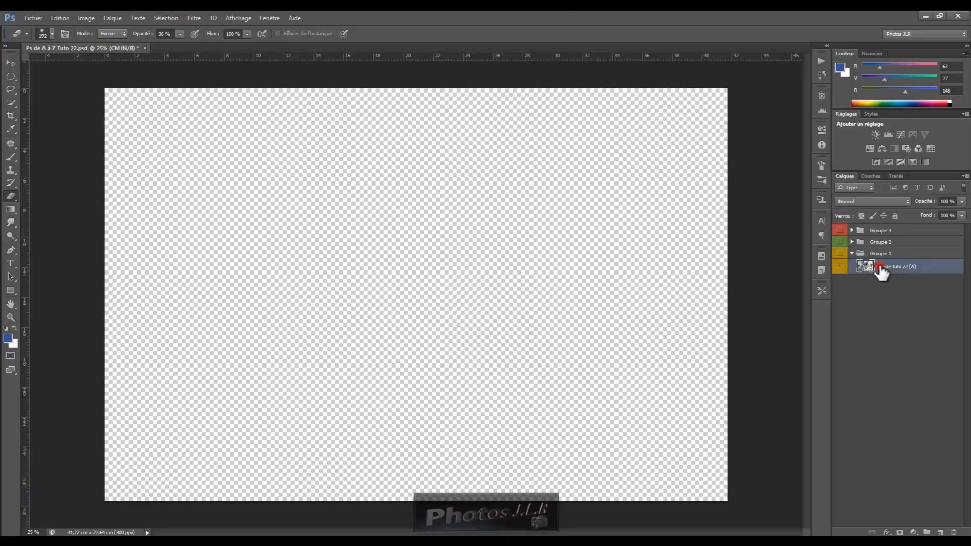
pyautogui.click(840, 254)
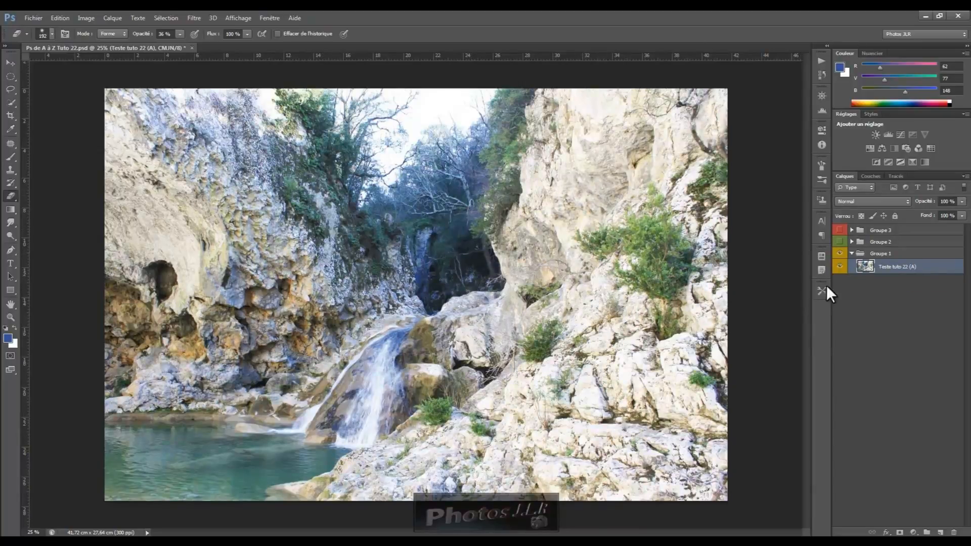
pyautogui.click(840, 267)
pyautogui.click(840, 254)
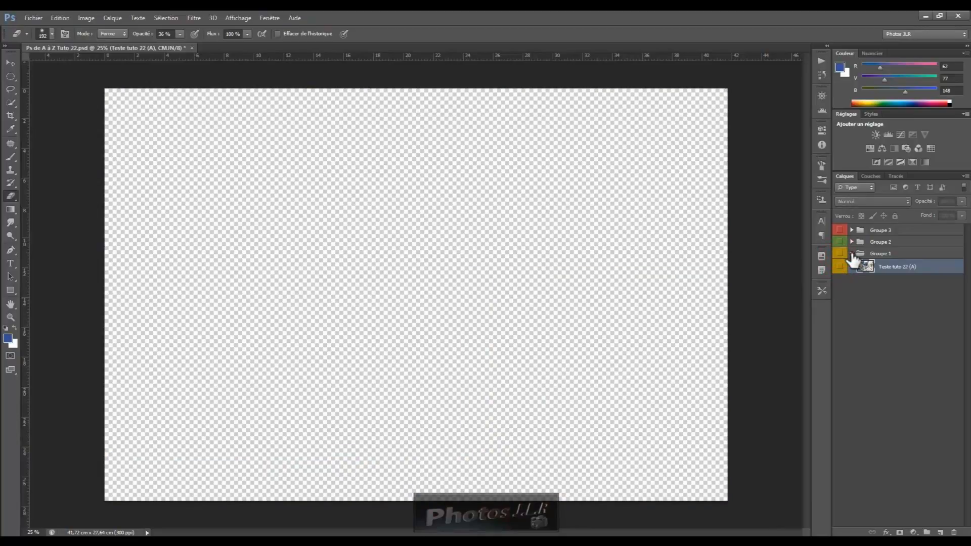
pyautogui.click(852, 254)
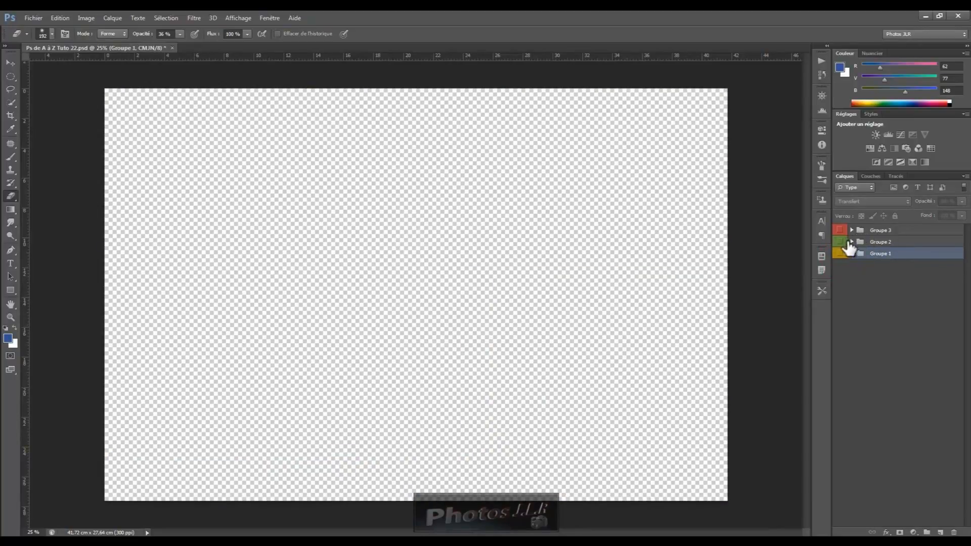
# - Show Groupe 2 and examine its vase photo layers, including Calque 2 on and off, and hide and collapse the group
pyautogui.click(851, 243)
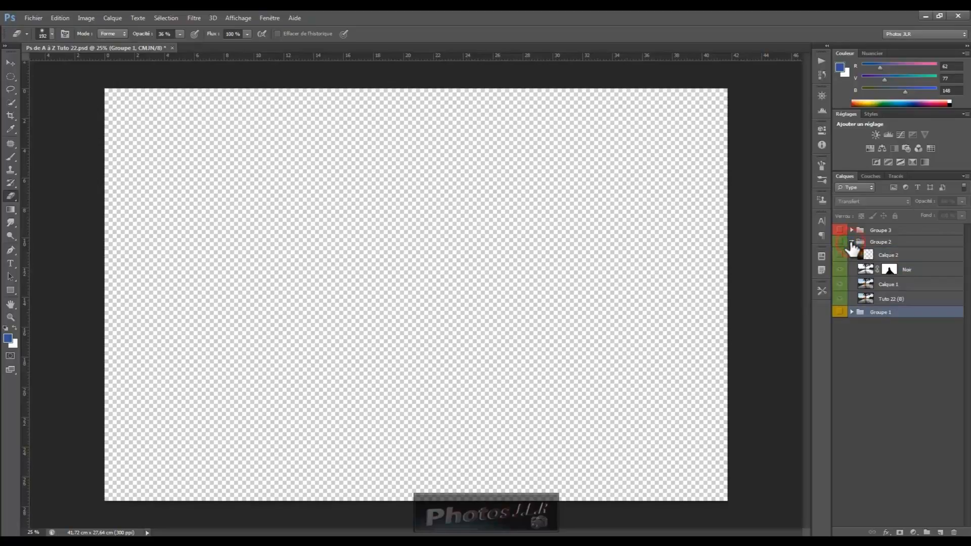
pyautogui.click(840, 242)
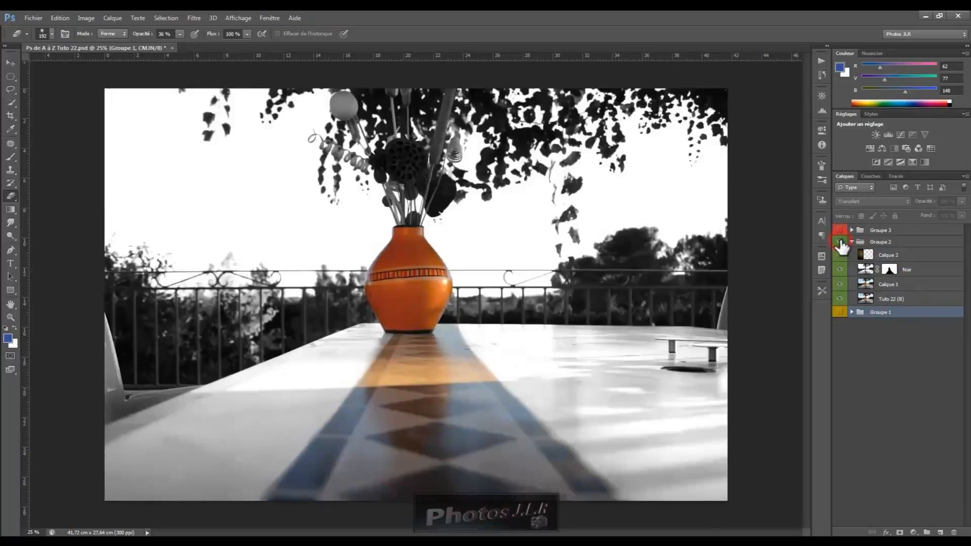
pyautogui.click(840, 255)
pyautogui.click(883, 298)
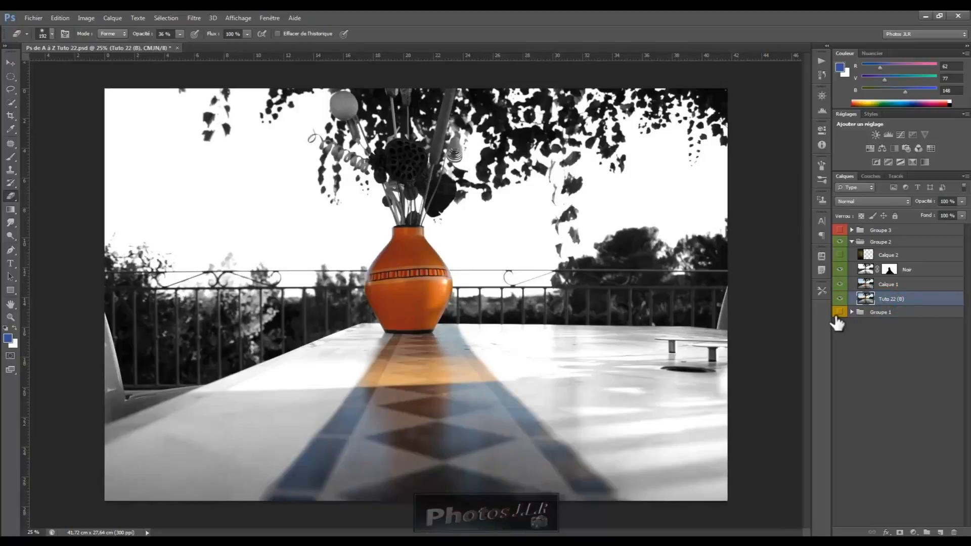
pyautogui.click(892, 285)
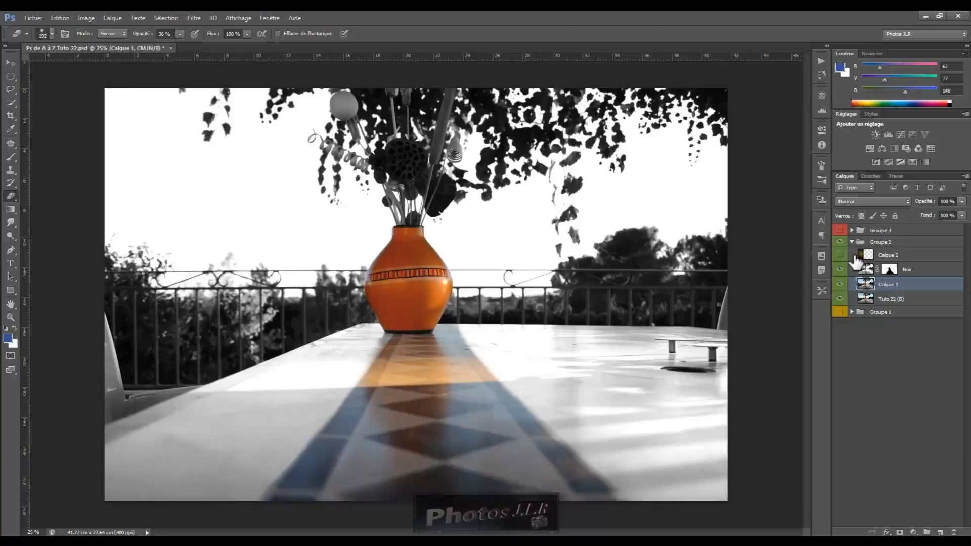
pyautogui.click(839, 255)
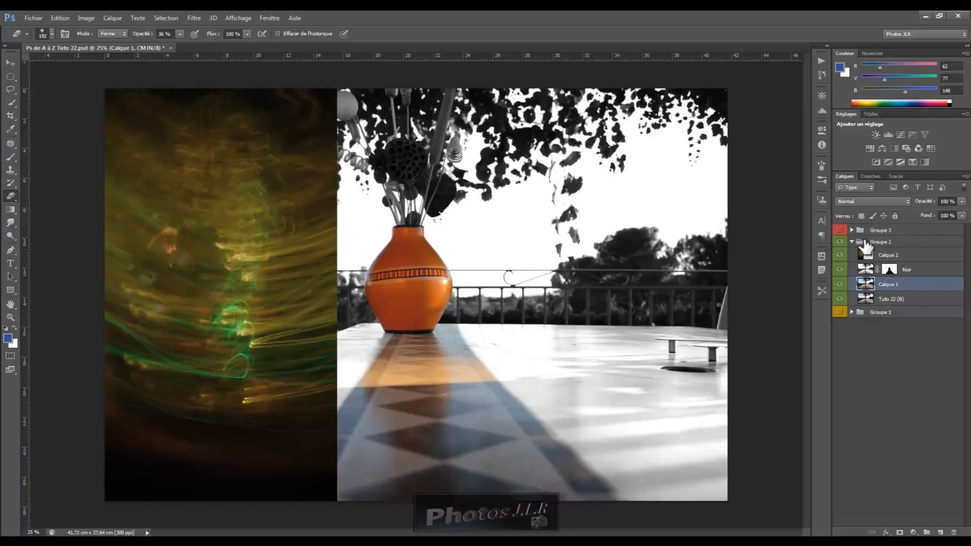
pyautogui.click(840, 255)
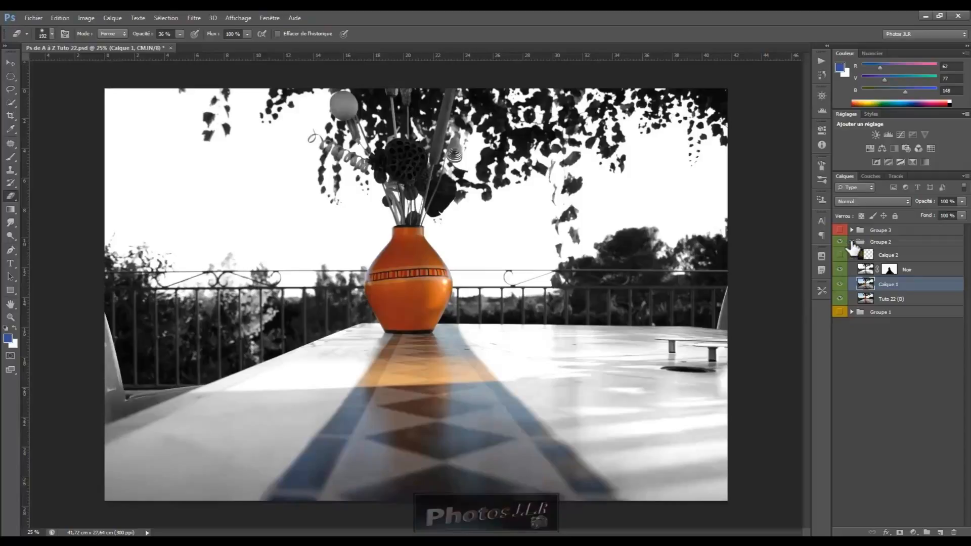
pyautogui.click(851, 242)
pyautogui.click(840, 243)
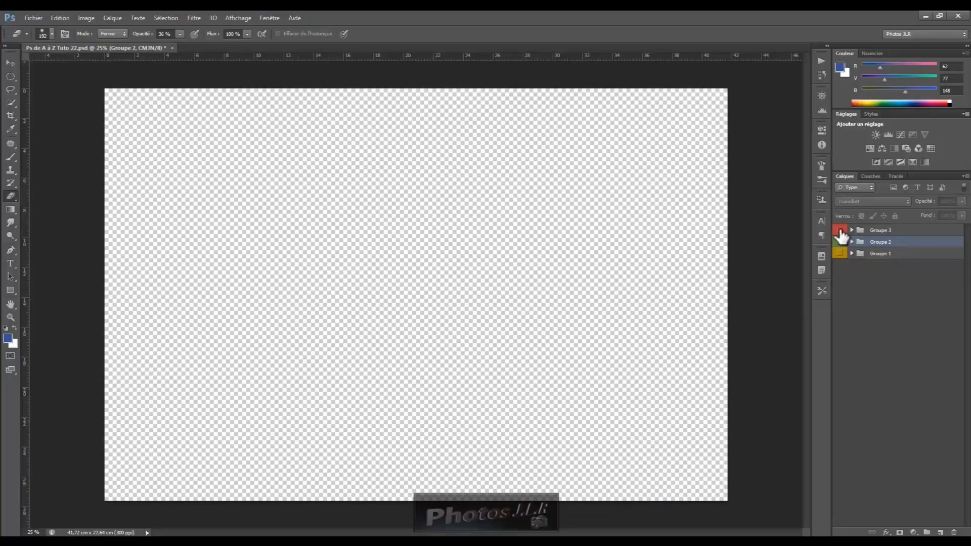
# - Show Groupe 3 and examine its plane photo with the Feu layer on and off, and hide and collapse the group
pyautogui.click(840, 231)
pyautogui.click(852, 231)
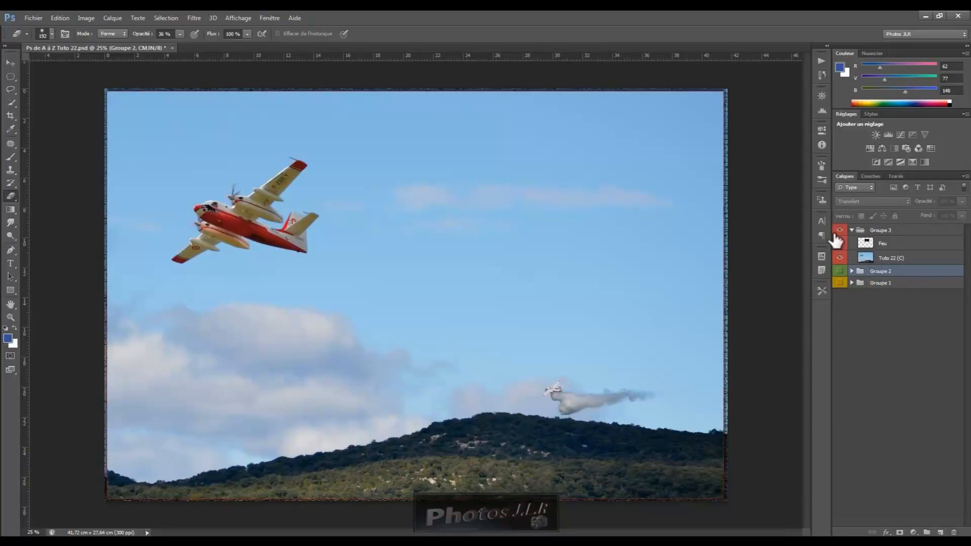
pyautogui.click(840, 257)
pyautogui.click(840, 244)
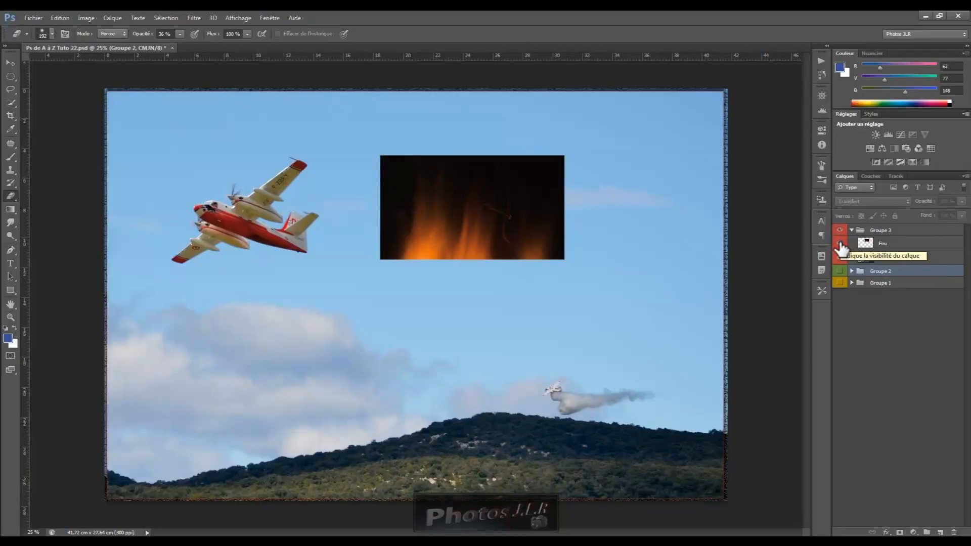
pyautogui.click(840, 244)
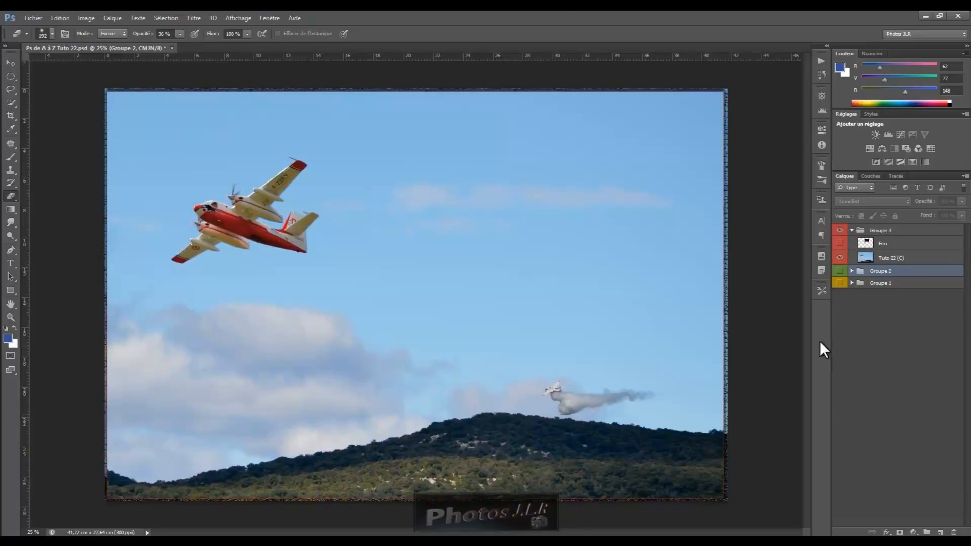
pyautogui.click(839, 231)
pyautogui.click(851, 230)
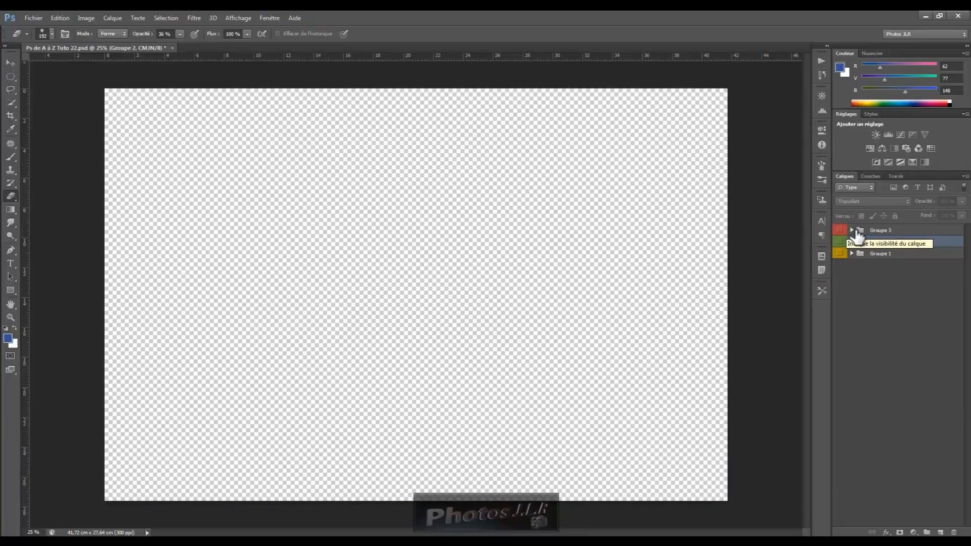
# - Make Groupe 1 and its waterfall photo visible and duplicate the Teste tuto 22 (A) layer
pyautogui.click(840, 253)
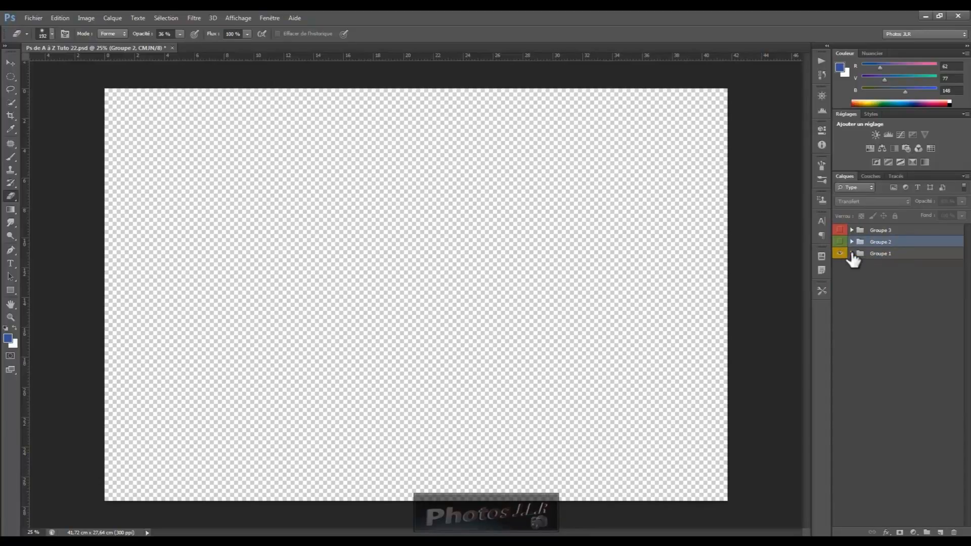
pyautogui.click(851, 253)
pyautogui.click(841, 266)
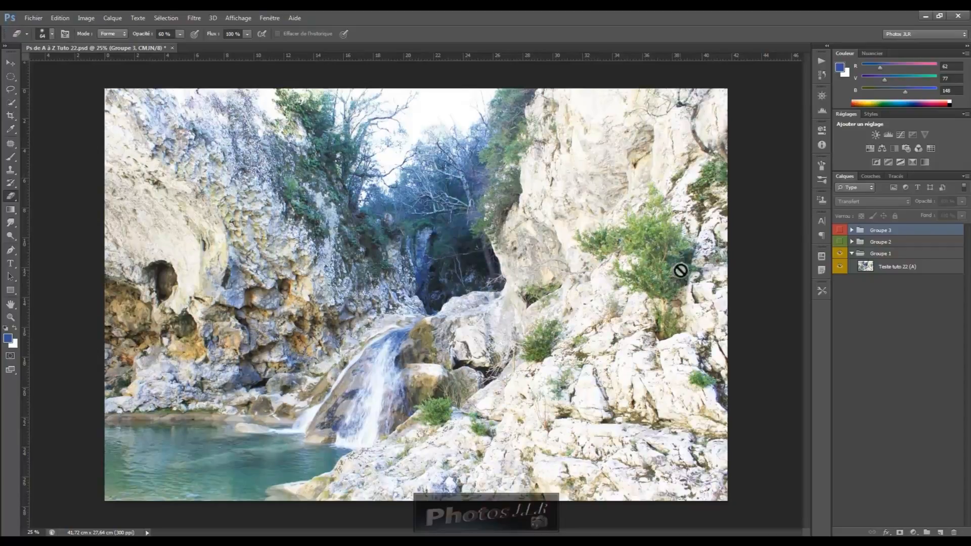
pyautogui.click(897, 269)
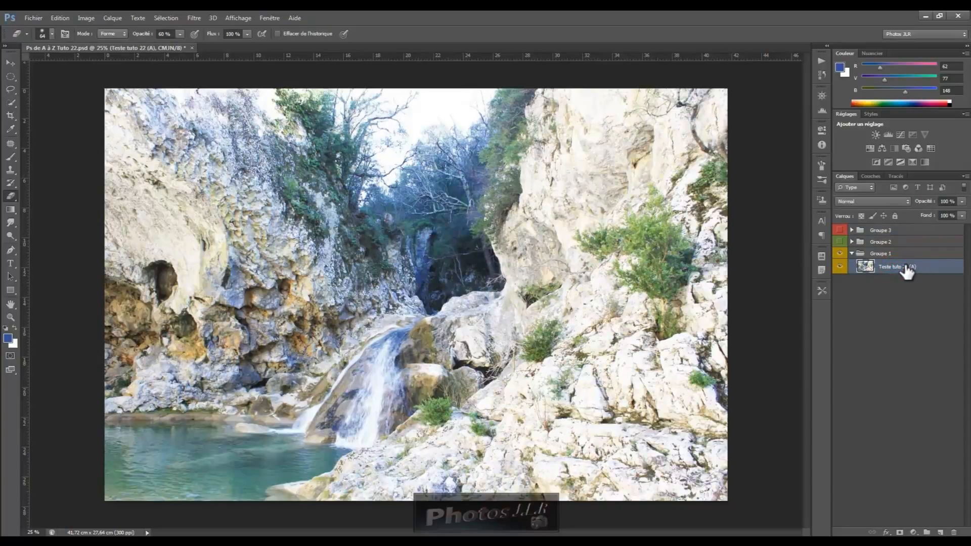
pyautogui.moveTo(902, 271); pyautogui.dragTo(940, 533)
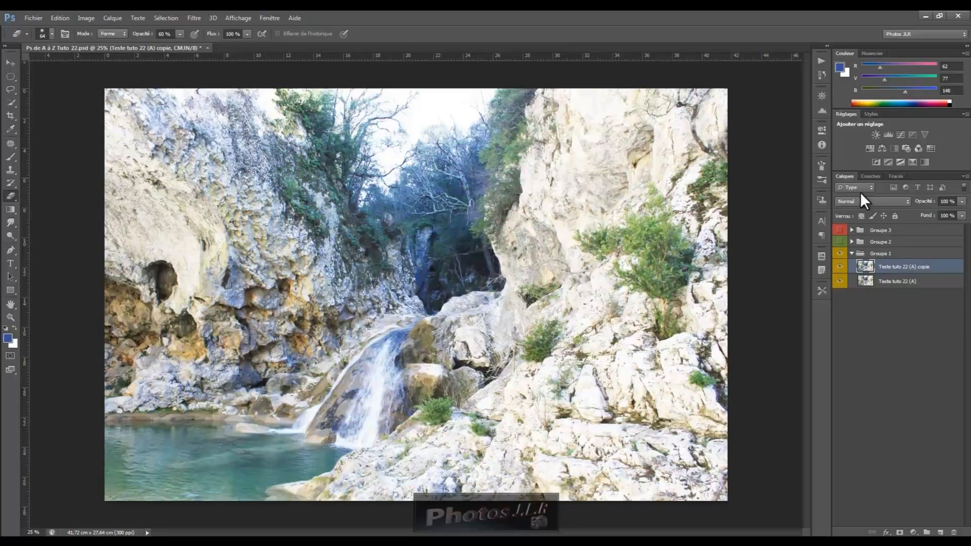
# - Try the Obscurcir and Produit blend modes on the duplicated waterfall layer
pyautogui.click(894, 201)
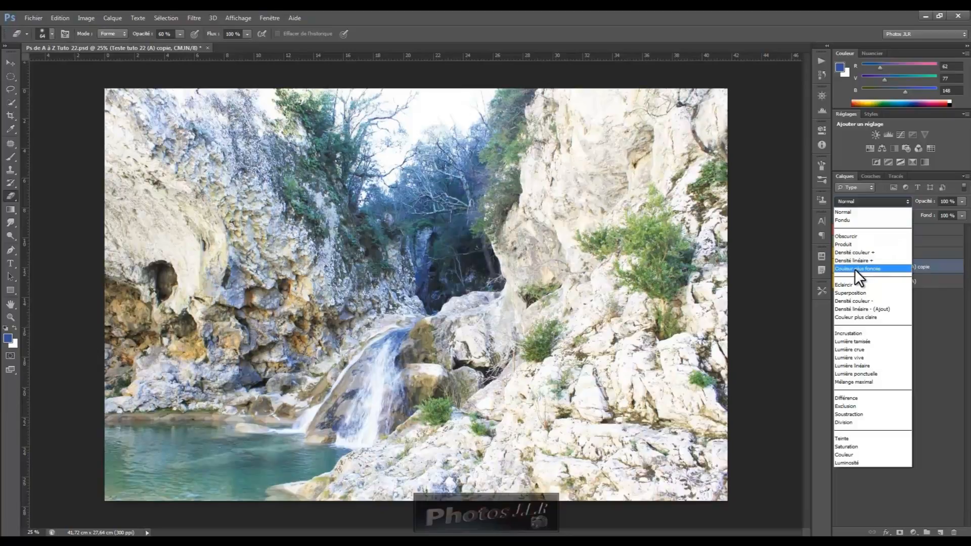
pyautogui.click(849, 236)
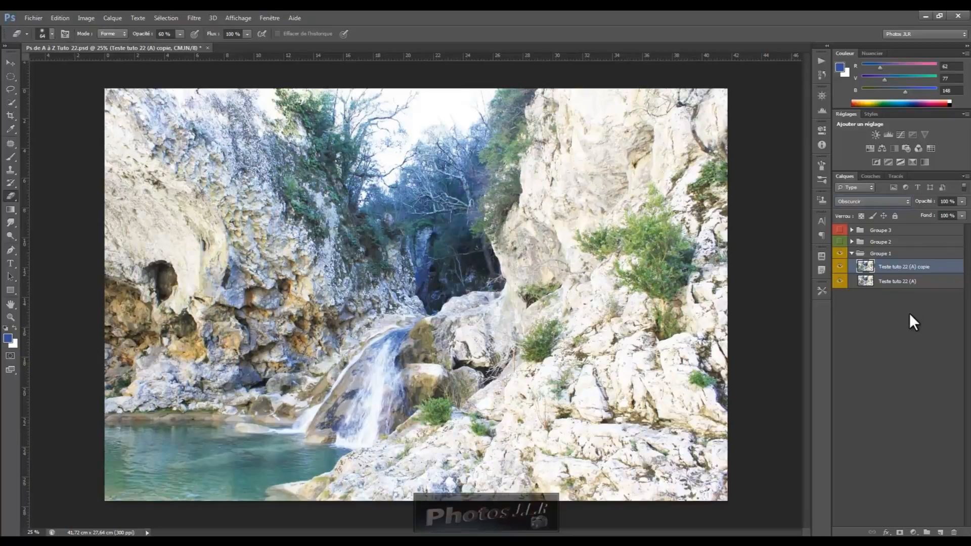
pyautogui.press('Down')
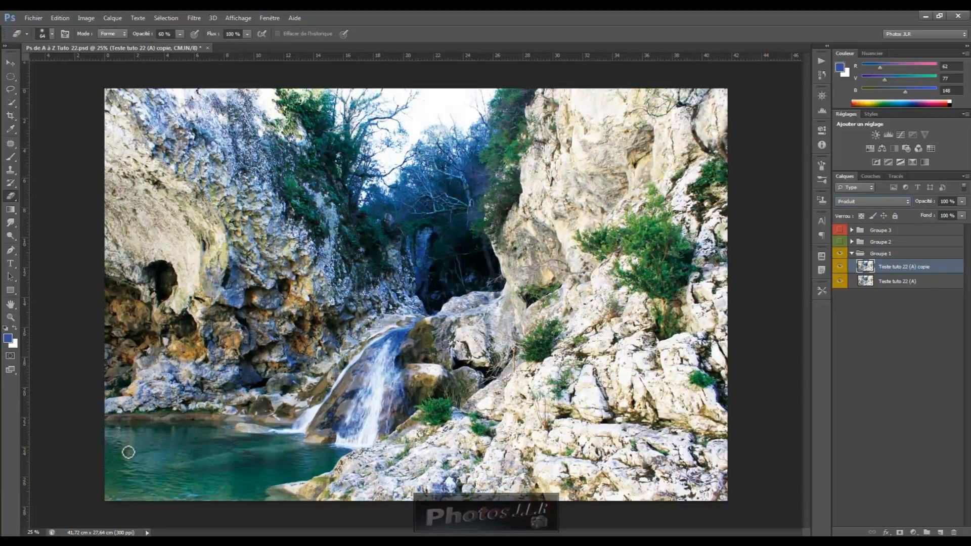
# - Compare the image with the duplicated layer and the original layer each hidden and shown in turn
pyautogui.click(839, 267)
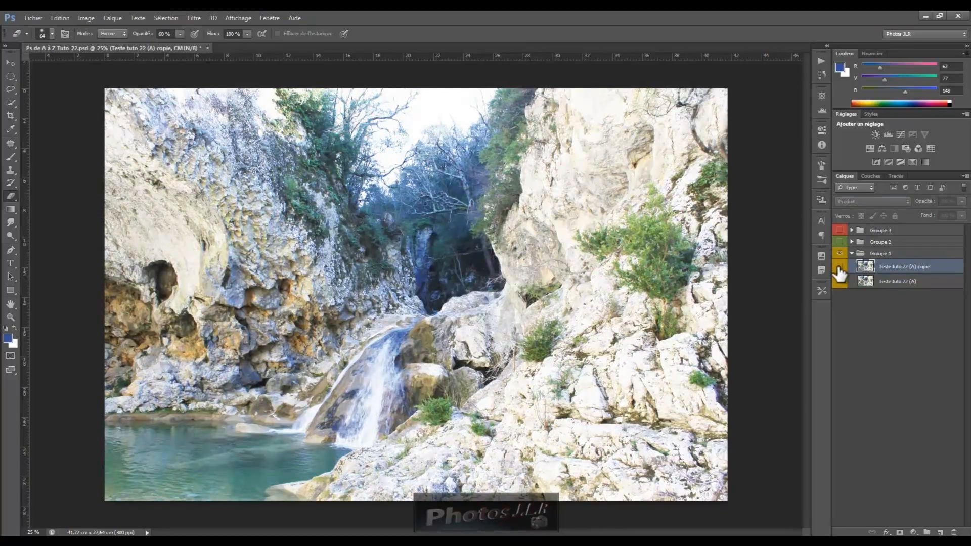
pyautogui.click(839, 268)
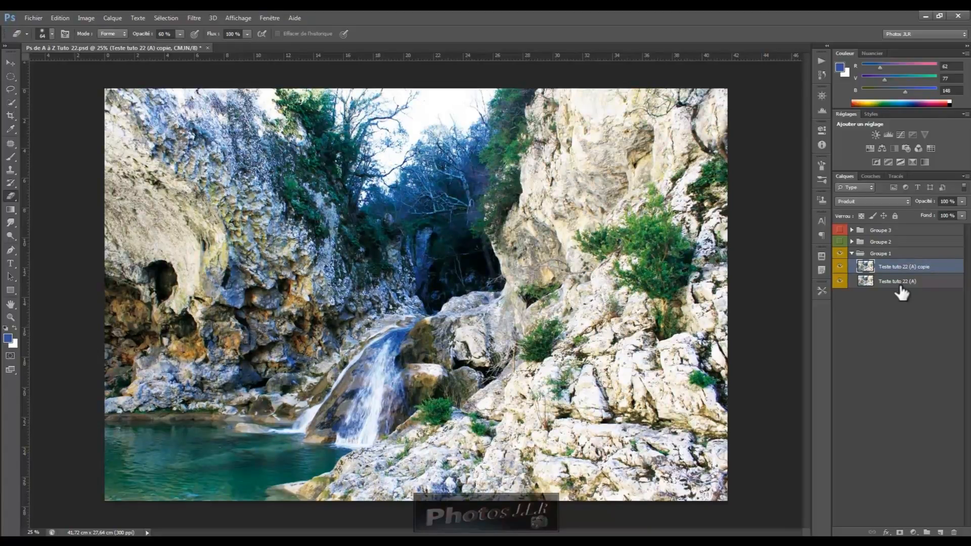
pyautogui.click(840, 281)
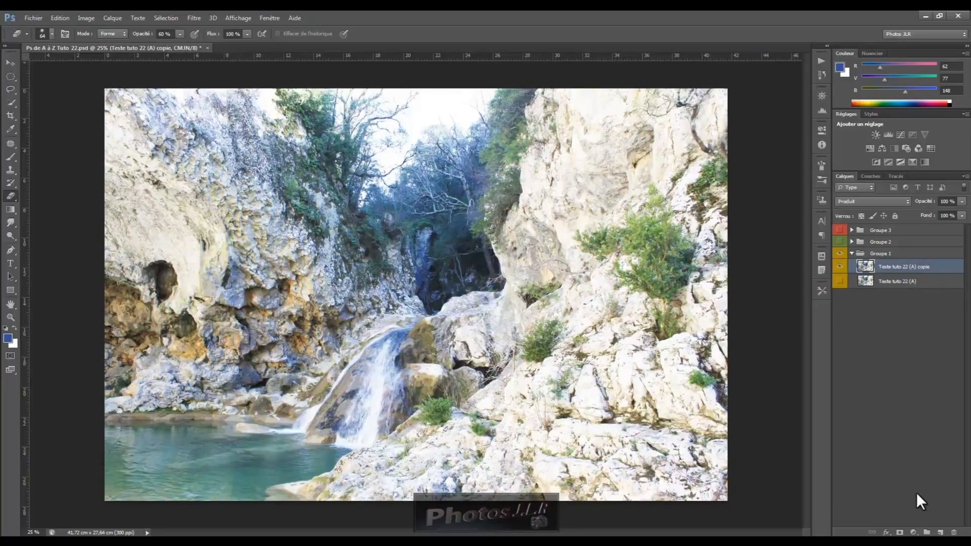
pyautogui.click(840, 282)
pyautogui.click(840, 267)
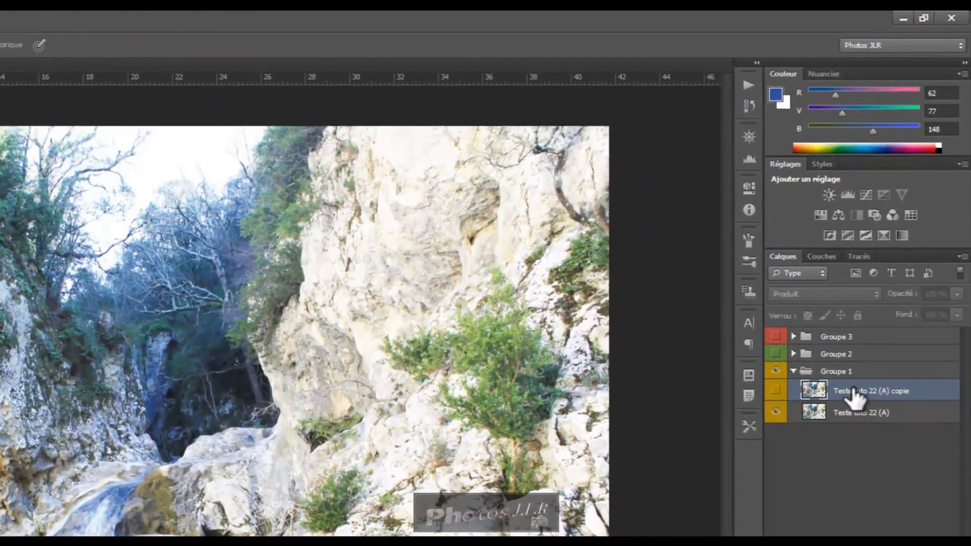
pyautogui.click(775, 390)
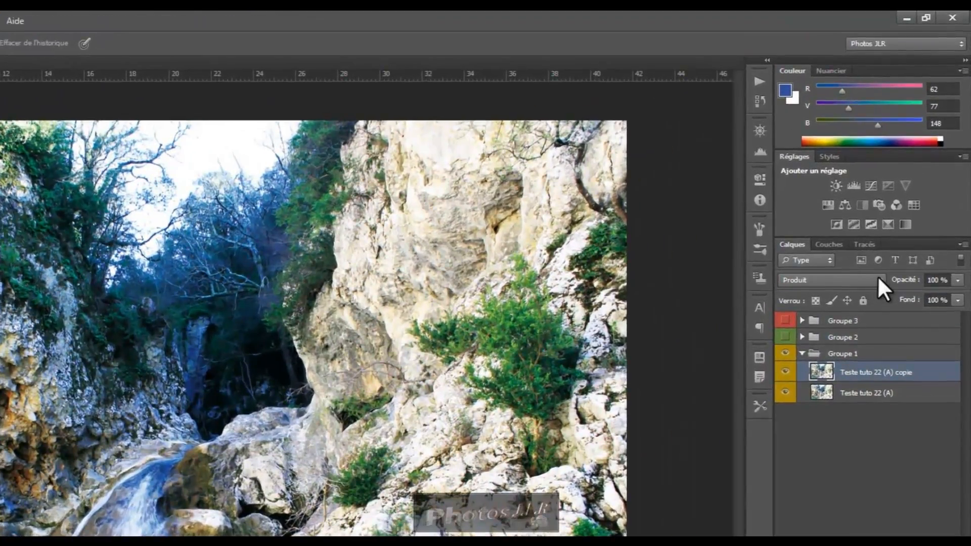
# - Return the duplicated layer's blend mode to Normal and compare the blend settings of both waterfall layers
pyautogui.click(881, 280)
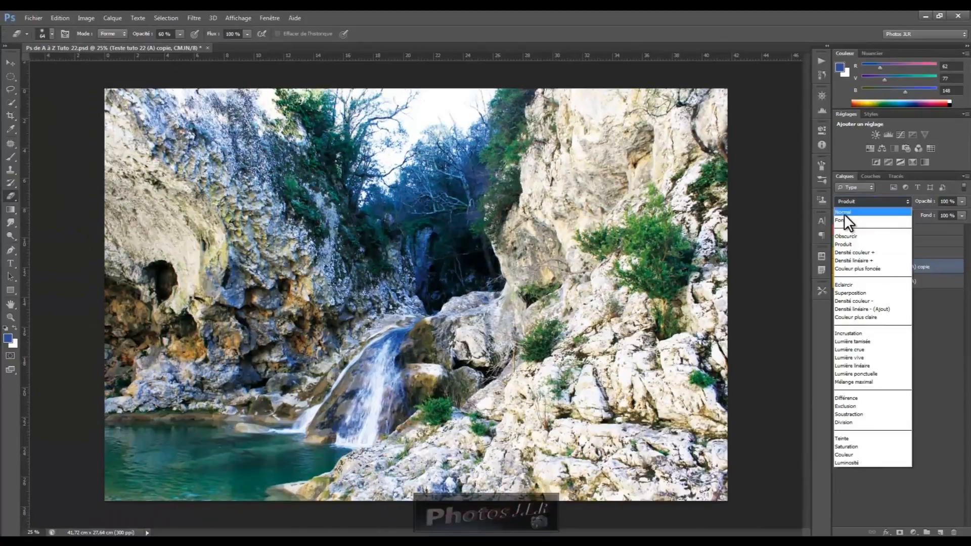
pyautogui.click(843, 211)
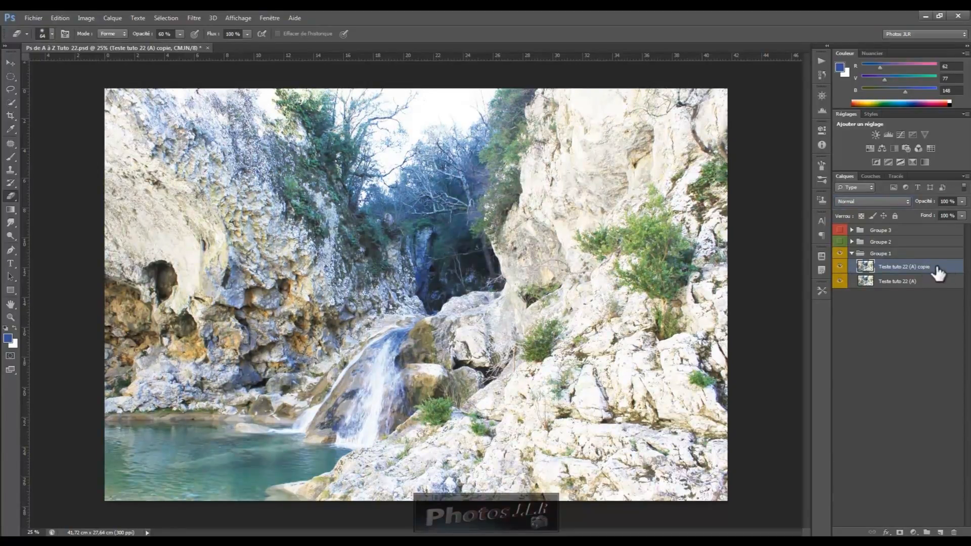
pyautogui.click(902, 284)
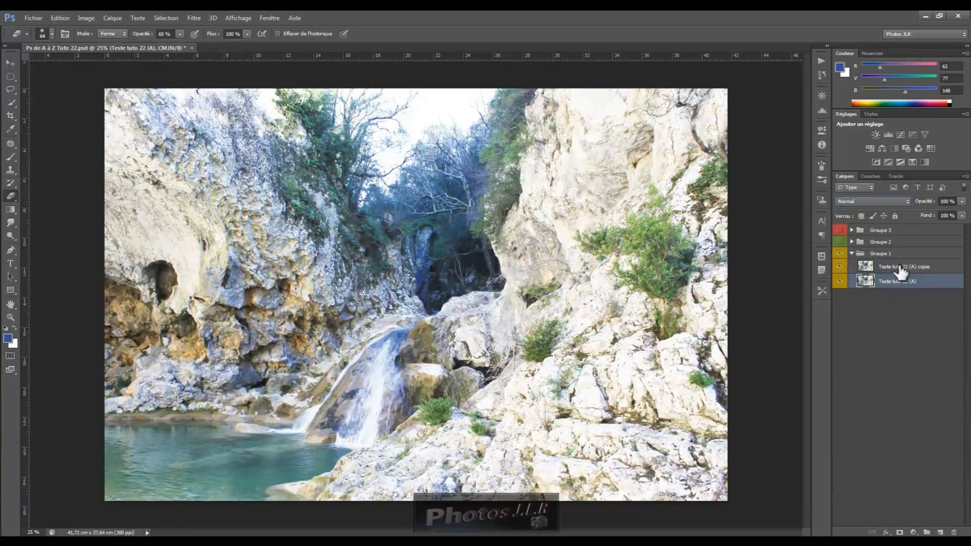
pyautogui.click(899, 266)
pyautogui.click(897, 282)
pyautogui.click(899, 268)
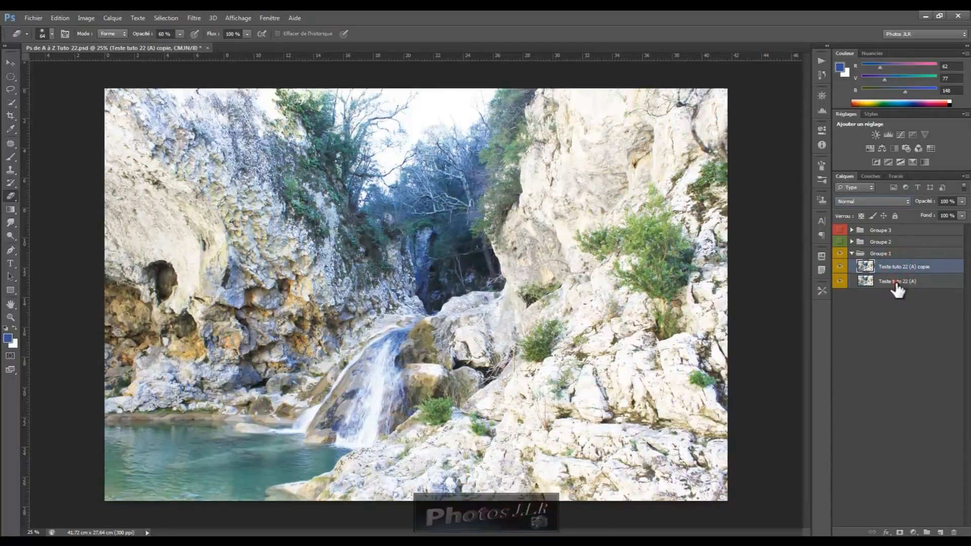
pyautogui.click(897, 283)
pyautogui.click(895, 267)
# - Set the blend mode of the Teste tuto 22 (A) copie layer to Produit and select the original layer beneath it
pyautogui.click(840, 281)
pyautogui.click(907, 202)
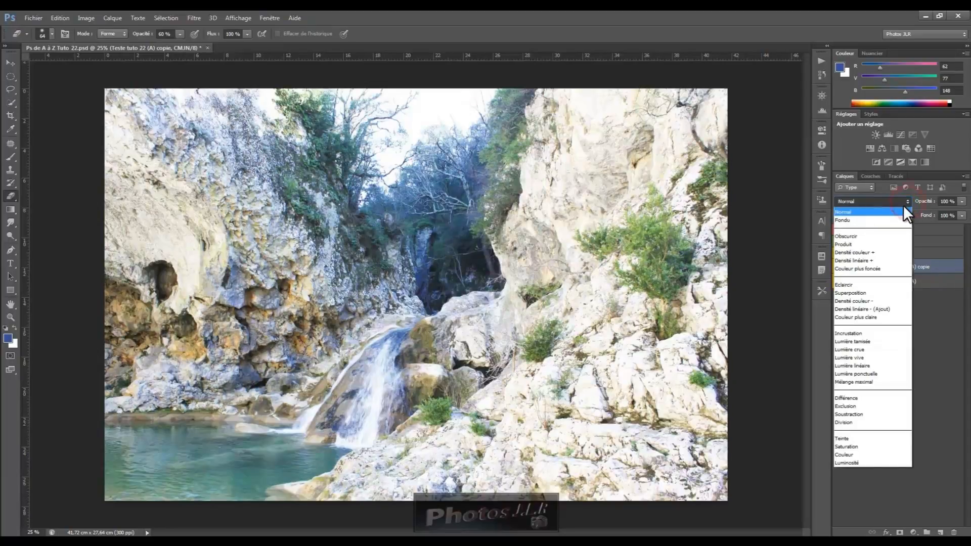
pyautogui.click(844, 244)
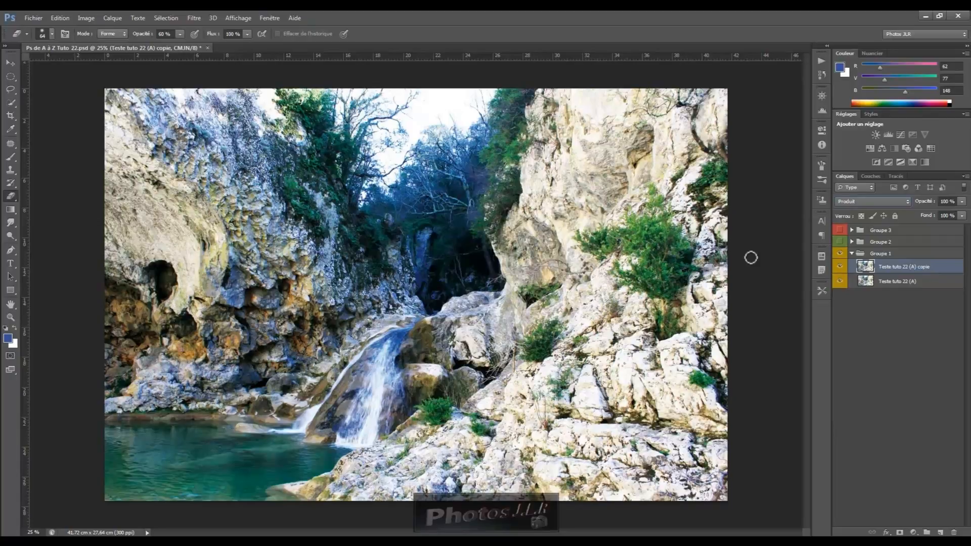
pyautogui.click(880, 283)
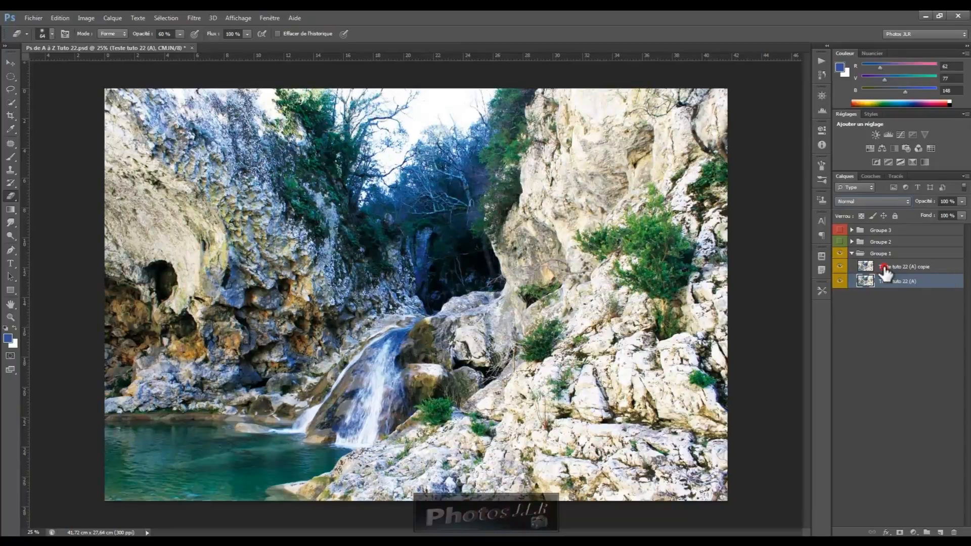
# - Select the Teste tuto 22 (A) copie layer and enlarge the soft eraser to about 552 px
pyautogui.click(883, 271)
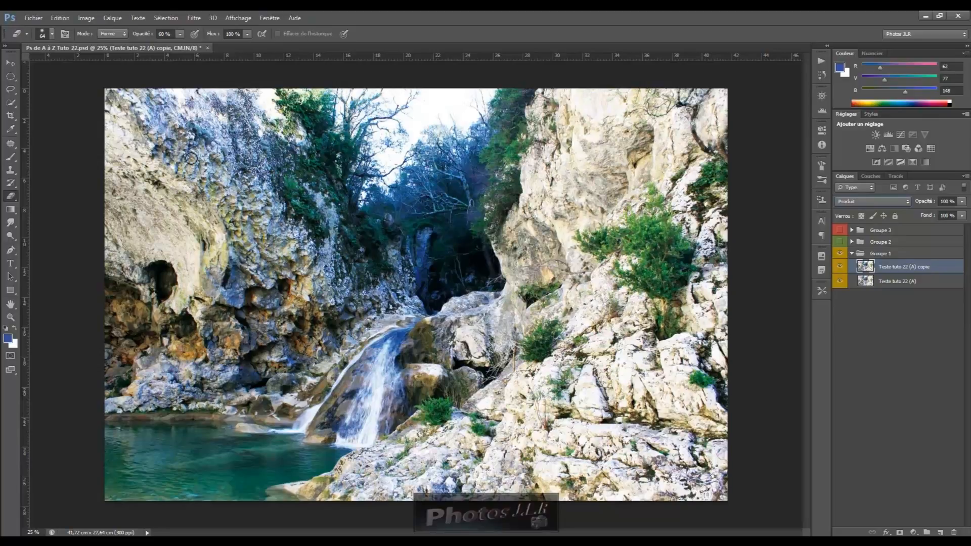
pyautogui.moveTo(119, 112); pyautogui.dragTo(136, 119)
pyautogui.moveTo(178, 220)
pyautogui.mouseDown()
pyautogui.moveTo(210, 220)
pyautogui.moveTo(203, 206)
pyautogui.mouseUp()
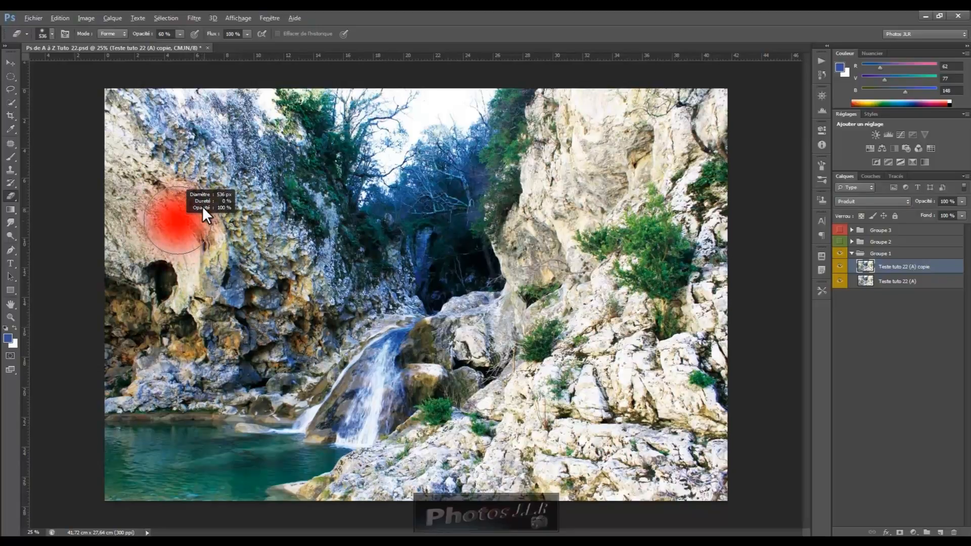
pyautogui.moveTo(198, 147)
pyautogui.mouseDown()
pyautogui.moveTo(186, 317)
pyautogui.moveTo(182, 86)
pyautogui.mouseUp()
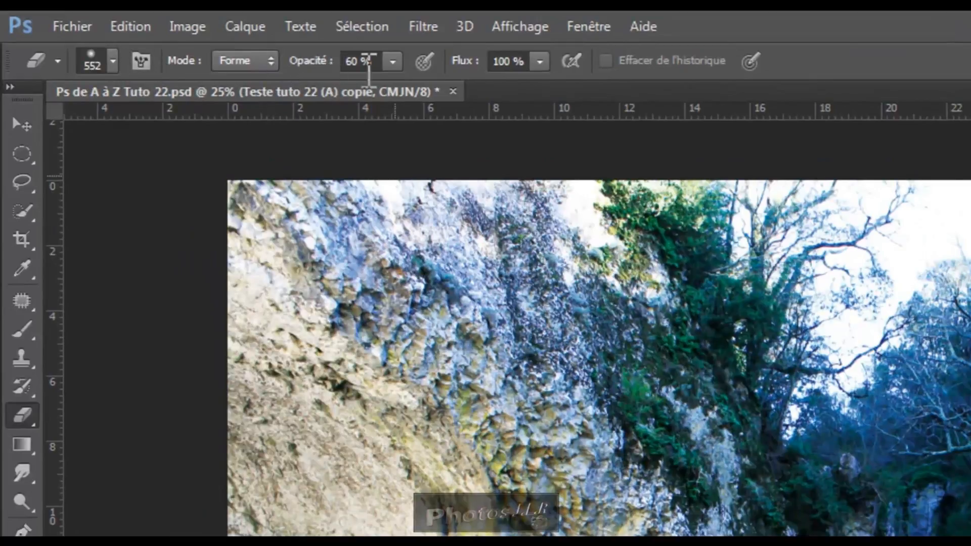
# - Try different eraser sizes and hardness levels over the rock face, ending with a 528 px diameter
pyautogui.click(392, 58)
pyautogui.moveTo(427, 389)
pyautogui.mouseDown()
pyautogui.moveTo(427, 399)
pyautogui.moveTo(427, 261)
pyautogui.moveTo(418, 444)
pyautogui.moveTo(424, 349)
pyautogui.moveTo(427, 486)
pyautogui.moveTo(440, 297)
pyautogui.moveTo(428, 440)
pyautogui.moveTo(439, 450)
pyautogui.moveTo(440, 299)
pyautogui.moveTo(427, 281)
pyautogui.mouseUp()
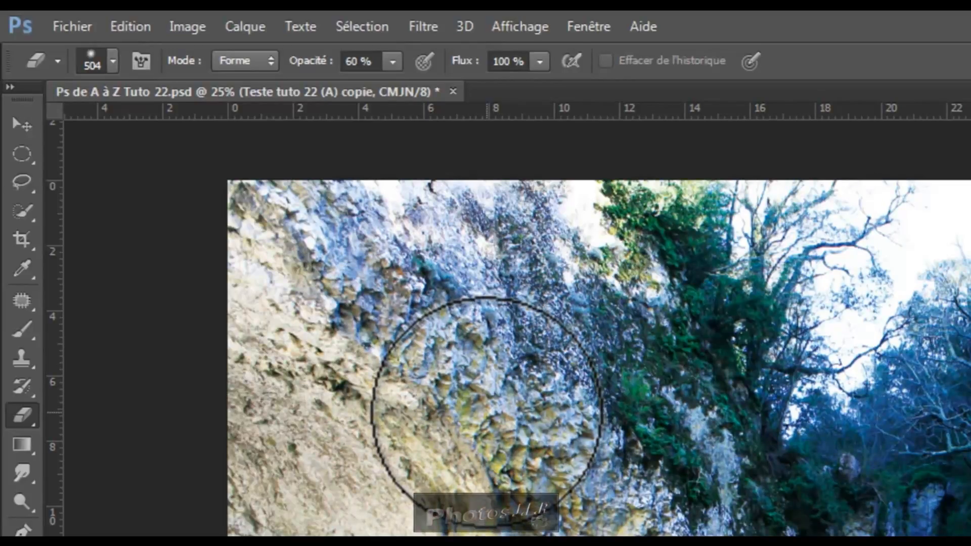
pyautogui.moveTo(509, 380)
pyautogui.mouseDown()
pyautogui.moveTo(509, 364)
pyautogui.moveTo(507, 390)
pyautogui.moveTo(507, 347)
pyautogui.moveTo(553, 291)
pyautogui.mouseUp()
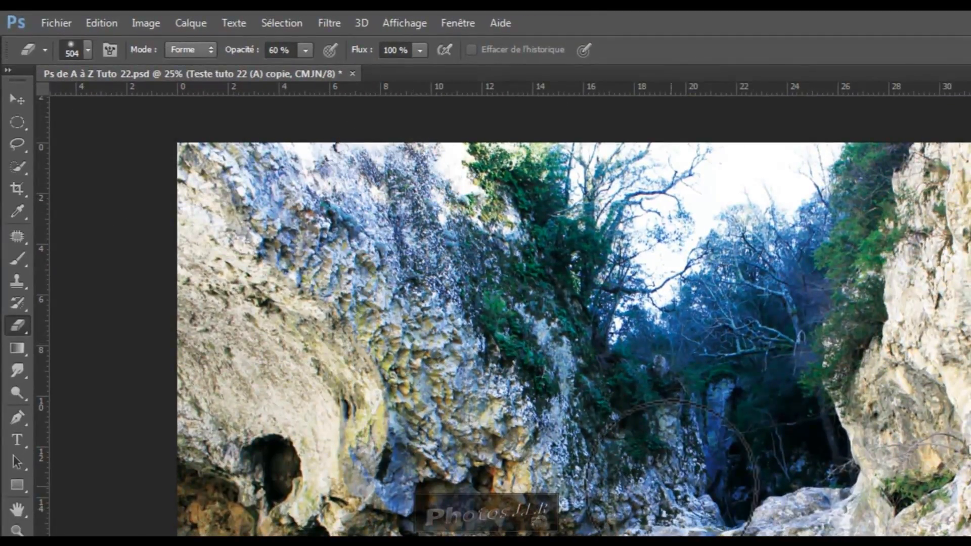
pyautogui.moveTo(397, 328); pyautogui.dragTo(393, 525)
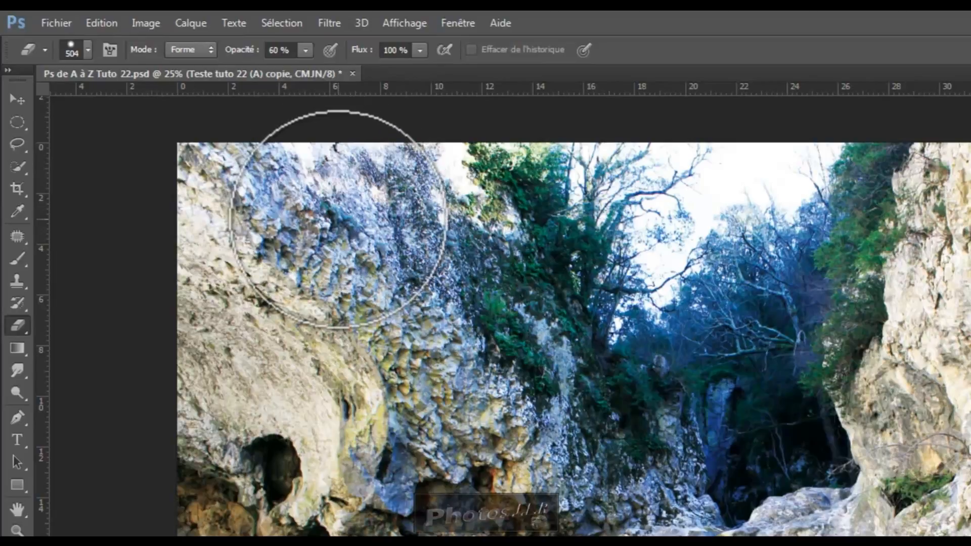
pyautogui.moveTo(344, 219); pyautogui.dragTo(338, 11)
pyautogui.moveTo(376, 396)
pyautogui.mouseDown()
pyautogui.moveTo(381, 289)
pyautogui.moveTo(379, 326)
pyautogui.mouseUp()
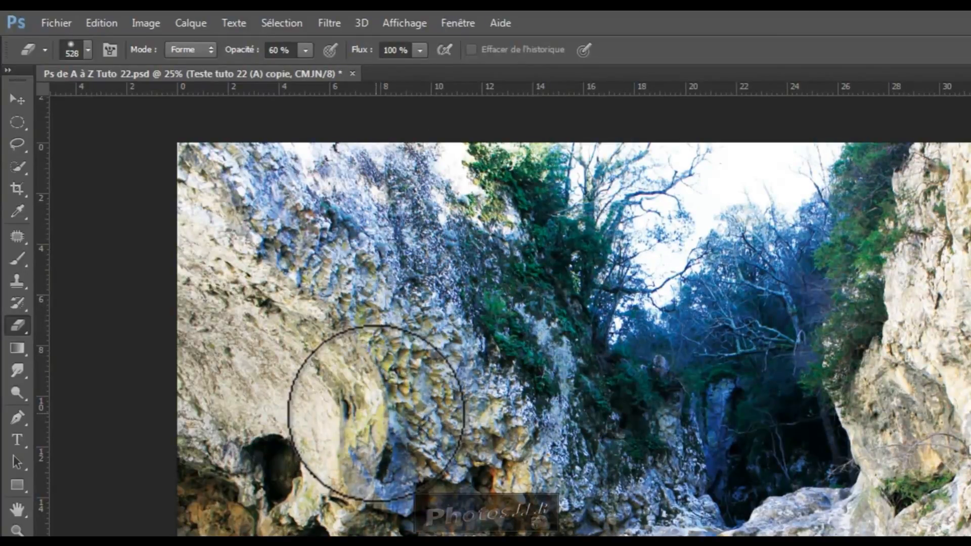
pyautogui.moveTo(380, 452)
pyautogui.mouseDown()
pyautogui.moveTo(391, 290)
pyautogui.moveTo(389, 332)
pyautogui.moveTo(376, 365)
pyautogui.mouseUp()
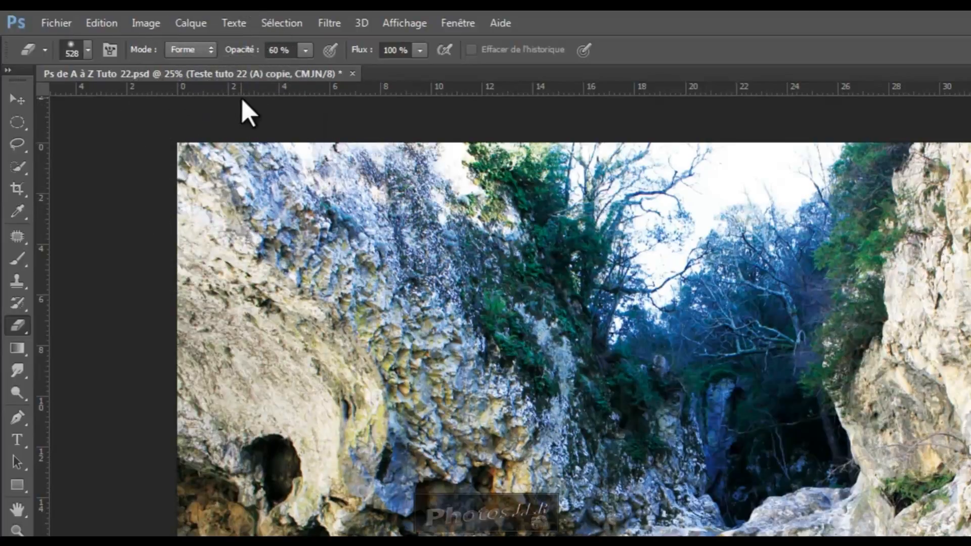
# - Set the eraser opacity to 51 % and erase parts of the duplicate layer over the left rock face
pyautogui.click(304, 49)
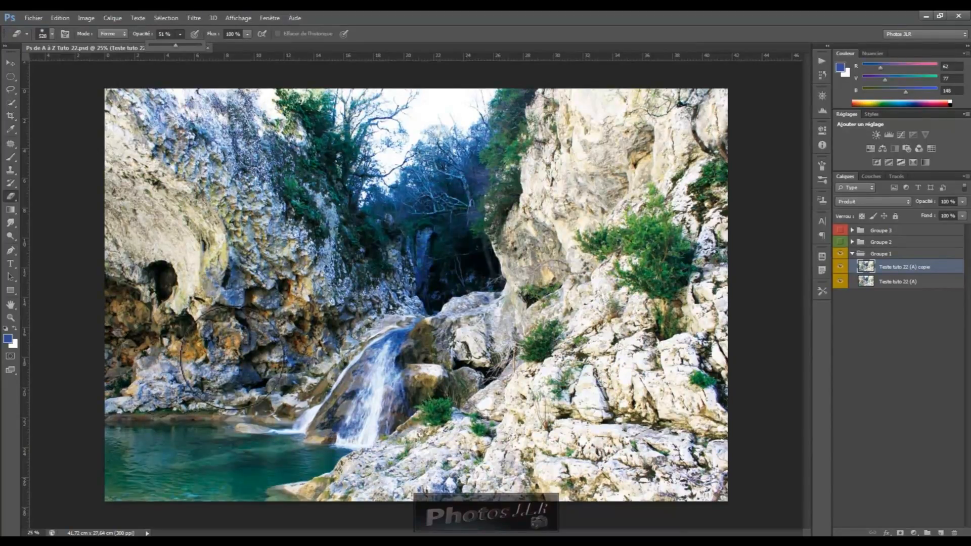
pyautogui.moveTo(142, 139)
pyautogui.mouseDown()
pyautogui.moveTo(118, 128)
pyautogui.moveTo(118, 114)
pyautogui.moveTo(226, 119)
pyautogui.moveTo(304, 217)
pyautogui.moveTo(311, 241)
pyautogui.moveTo(370, 269)
pyautogui.moveTo(369, 310)
pyautogui.moveTo(345, 311)
pyautogui.moveTo(226, 391)
pyautogui.moveTo(170, 382)
pyautogui.moveTo(182, 477)
pyautogui.moveTo(265, 483)
pyautogui.moveTo(310, 464)
pyautogui.moveTo(255, 450)
pyautogui.moveTo(116, 447)
pyautogui.moveTo(106, 453)
pyautogui.moveTo(110, 491)
pyautogui.moveTo(228, 490)
pyautogui.moveTo(295, 471)
pyautogui.moveTo(389, 367)
pyautogui.moveTo(400, 325)
pyautogui.mouseUp()
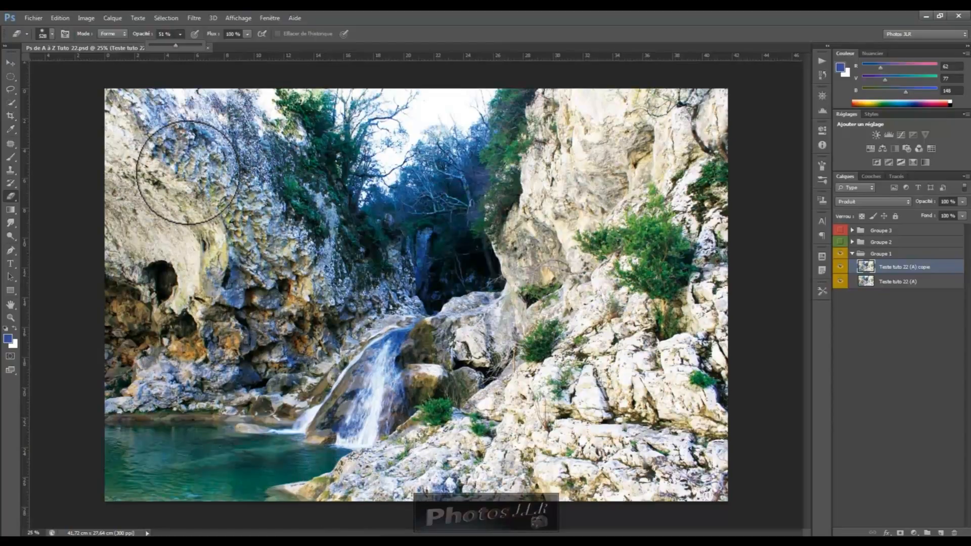
pyautogui.moveTo(175, 137)
pyautogui.mouseDown()
pyautogui.moveTo(155, 125)
pyautogui.moveTo(108, 116)
pyautogui.moveTo(157, 125)
pyautogui.moveTo(152, 131)
pyautogui.moveTo(147, 120)
pyautogui.moveTo(232, 115)
pyautogui.moveTo(126, 115)
pyautogui.mouseUp()
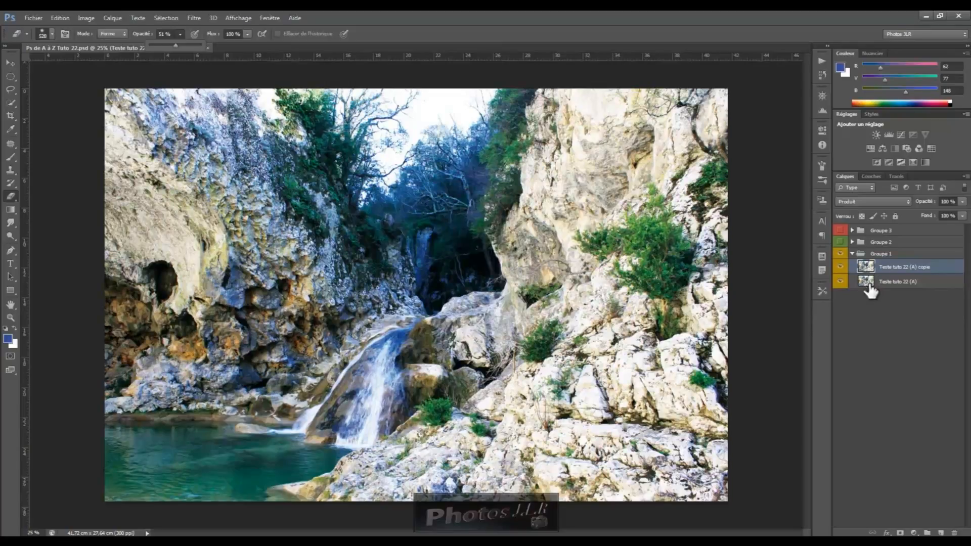
pyautogui.moveTo(118, 120)
pyautogui.mouseDown()
pyautogui.moveTo(159, 106)
pyautogui.moveTo(191, 119)
pyautogui.mouseUp()
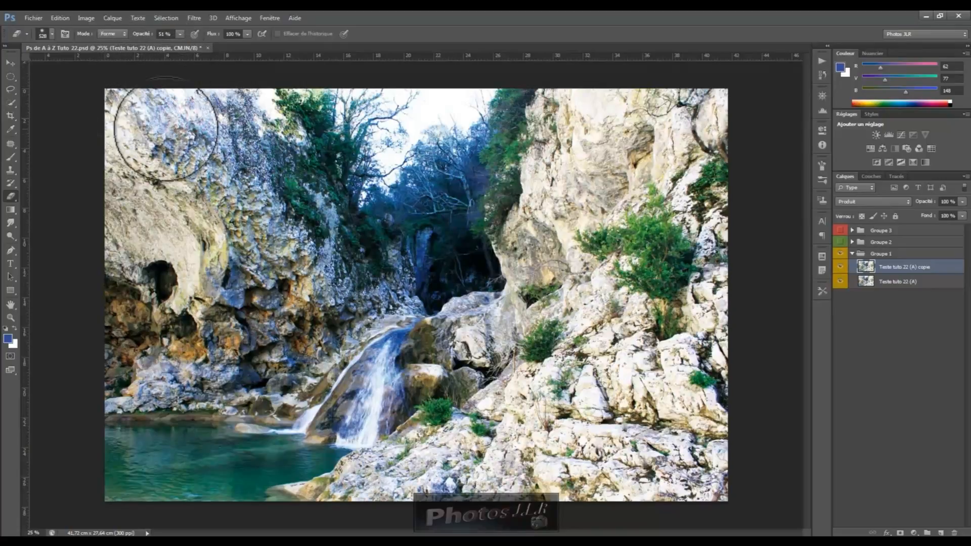
pyautogui.moveTo(176, 122)
pyautogui.mouseDown()
pyautogui.moveTo(194, 140)
pyautogui.moveTo(202, 116)
pyautogui.moveTo(213, 105)
pyautogui.moveTo(214, 118)
pyautogui.moveTo(219, 107)
pyautogui.moveTo(222, 163)
pyautogui.moveTo(227, 142)
pyautogui.moveTo(243, 222)
pyautogui.moveTo(167, 122)
pyautogui.moveTo(195, 147)
pyautogui.moveTo(186, 163)
pyautogui.moveTo(183, 155)
pyautogui.moveTo(263, 202)
pyautogui.moveTo(270, 234)
pyautogui.moveTo(290, 249)
pyautogui.moveTo(279, 281)
pyautogui.moveTo(238, 279)
pyautogui.moveTo(244, 294)
pyautogui.moveTo(250, 258)
pyautogui.moveTo(243, 293)
pyautogui.moveTo(322, 286)
pyautogui.moveTo(306, 245)
pyautogui.moveTo(306, 233)
pyautogui.moveTo(323, 281)
pyautogui.moveTo(315, 188)
pyautogui.moveTo(317, 260)
pyautogui.mouseUp()
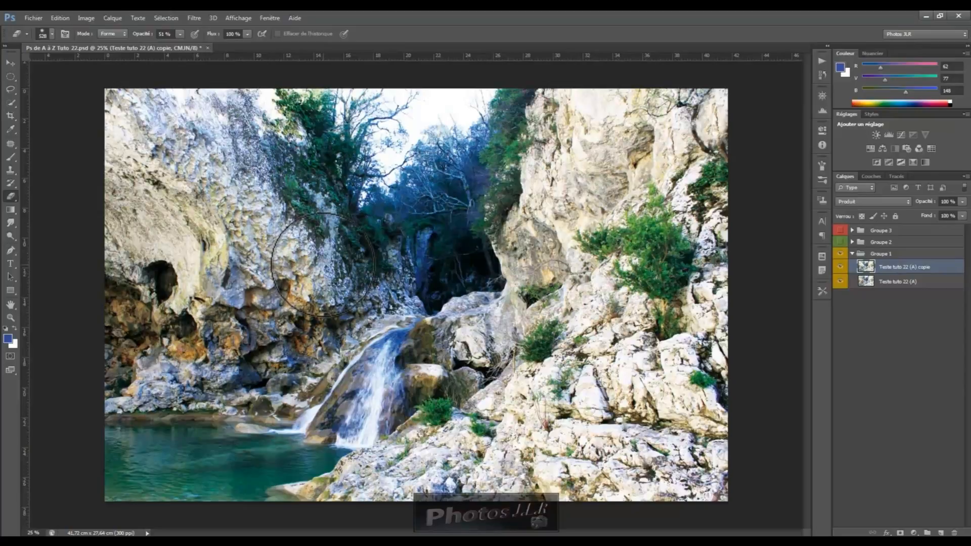
# - Shrink the eraser and erase the duplicate over the small pale rock patches among the dark foliage
pyautogui.moveTo(324, 263); pyautogui.dragTo(307, 266)
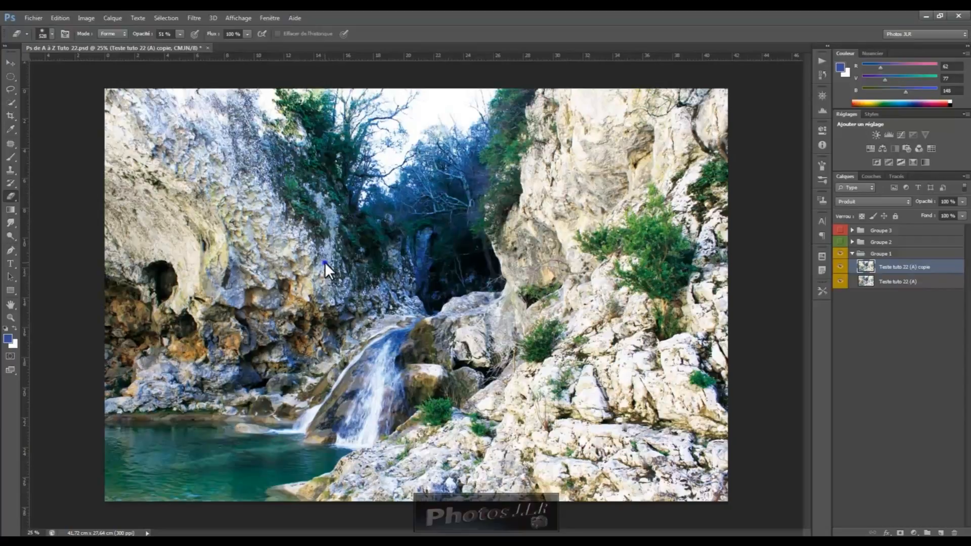
pyautogui.moveTo(414, 455)
pyautogui.mouseDown()
pyautogui.moveTo(401, 472)
pyautogui.moveTo(384, 473)
pyautogui.mouseUp()
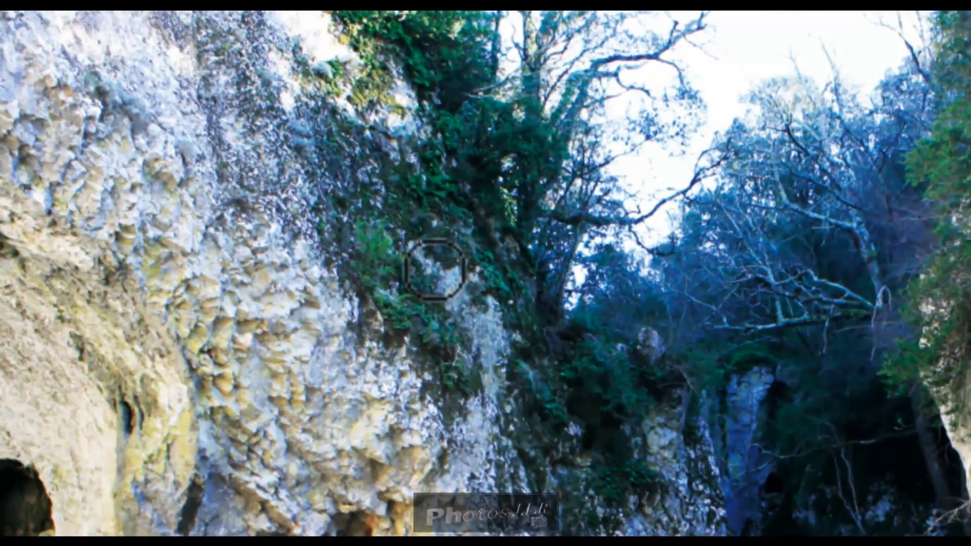
pyautogui.moveTo(488, 314); pyautogui.dragTo(492, 366)
pyautogui.moveTo(491, 359); pyautogui.dragTo(491, 364)
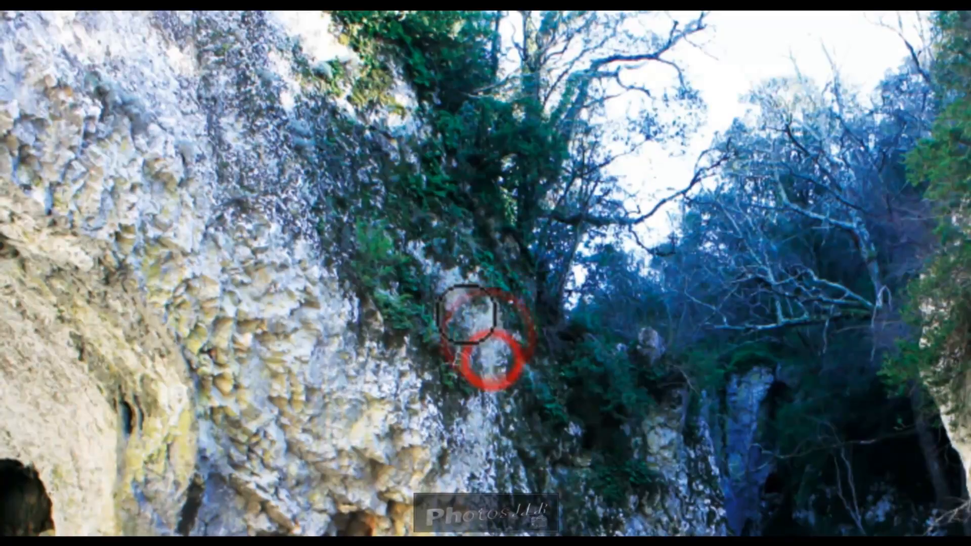
pyautogui.click(454, 291)
pyautogui.click(451, 278)
pyautogui.click(450, 271)
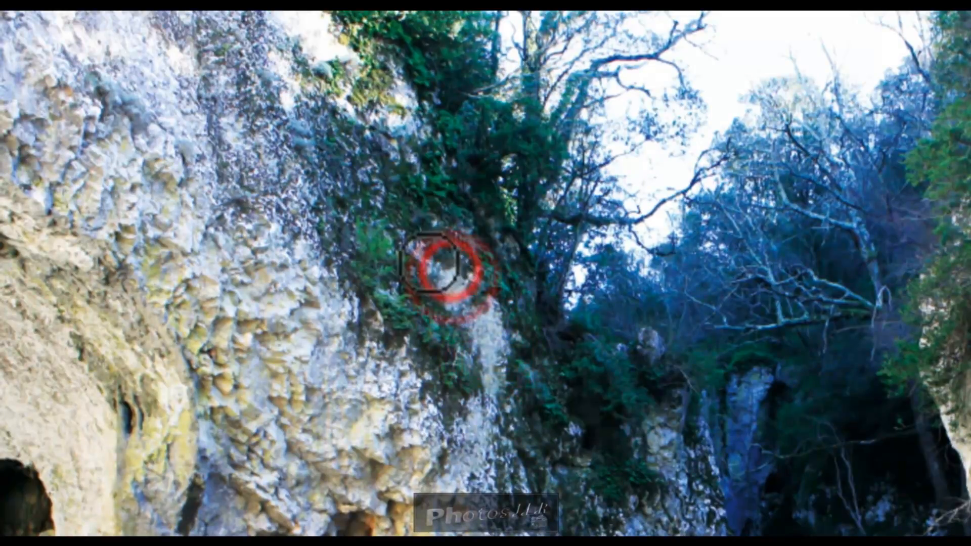
pyautogui.moveTo(446, 275); pyautogui.dragTo(435, 276)
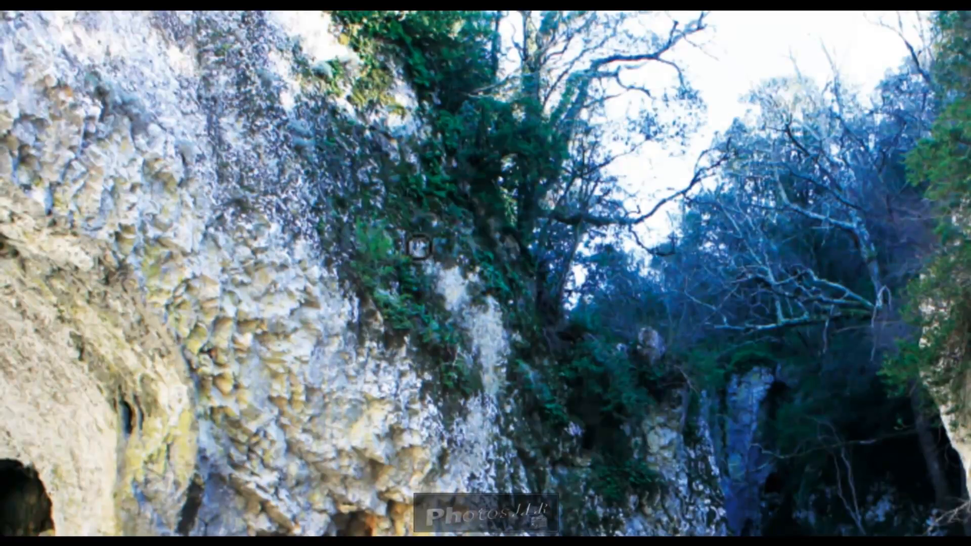
pyautogui.click(411, 247)
pyautogui.click(419, 249)
pyautogui.click(429, 260)
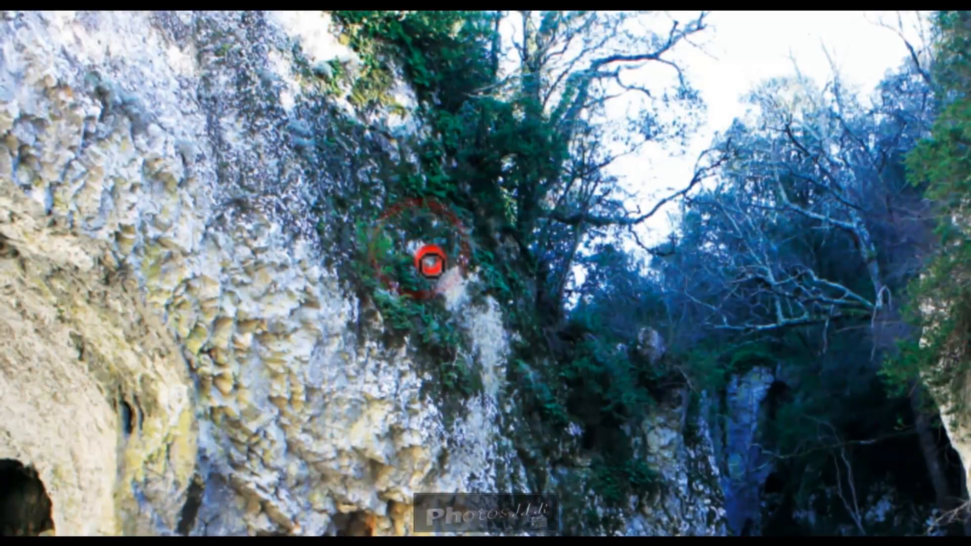
pyautogui.click(433, 272)
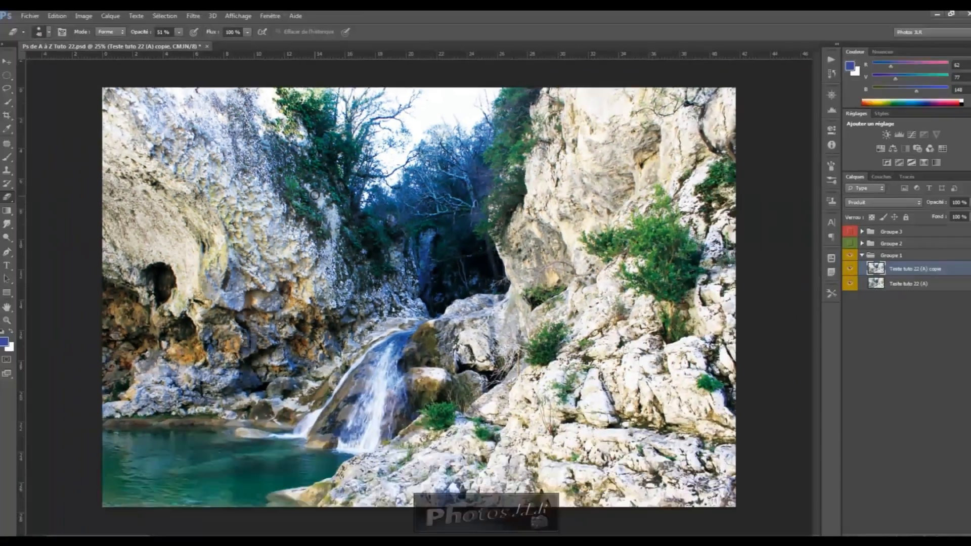
# - Erase the duplicate over the rocks at the water's edge with the small eraser
pyautogui.click(372, 245)
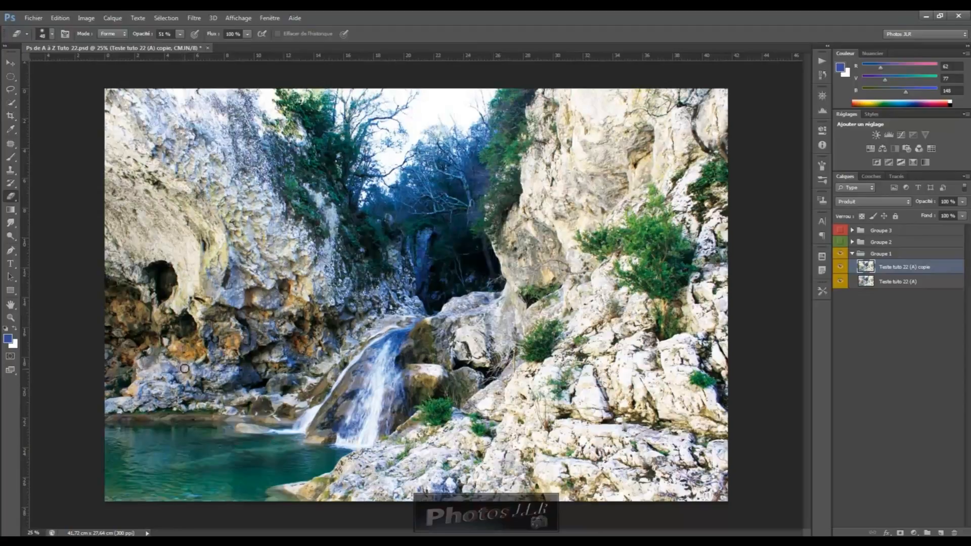
pyautogui.moveTo(175, 369)
pyautogui.mouseDown()
pyautogui.moveTo(199, 365)
pyautogui.moveTo(119, 390)
pyautogui.mouseUp()
pyautogui.click(170, 378)
# - Enlarge the eraser to 520 px and vary its hardness over the left cliff
pyautogui.keyDown('alt'); pyautogui.rightClick(191, 306); pyautogui.keyUp('alt')
pyautogui.moveTo(192, 334); pyautogui.dragTo(195, 353)
pyautogui.moveTo(195, 411); pyautogui.dragTo(196, 409)
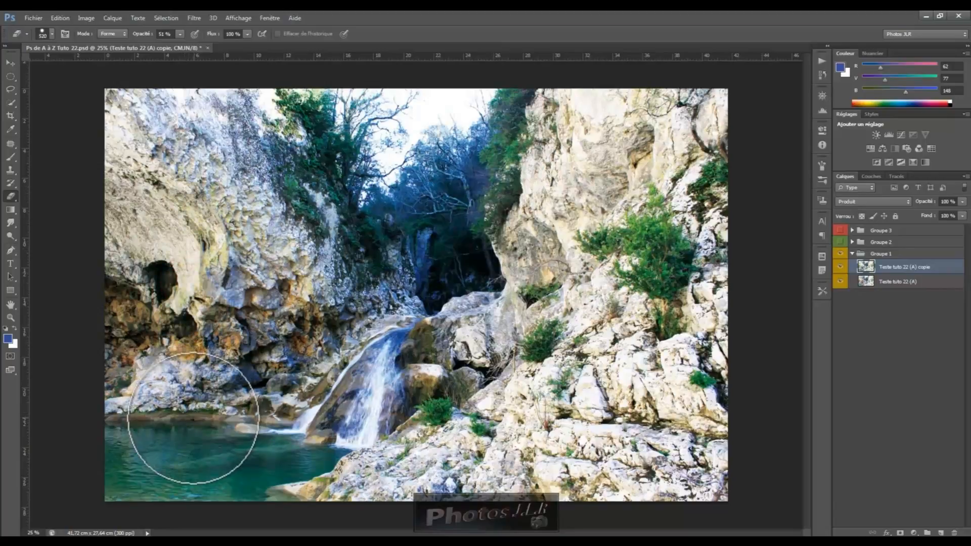
pyautogui.click(234, 280)
pyautogui.click(234, 280)
pyautogui.click(231, 279)
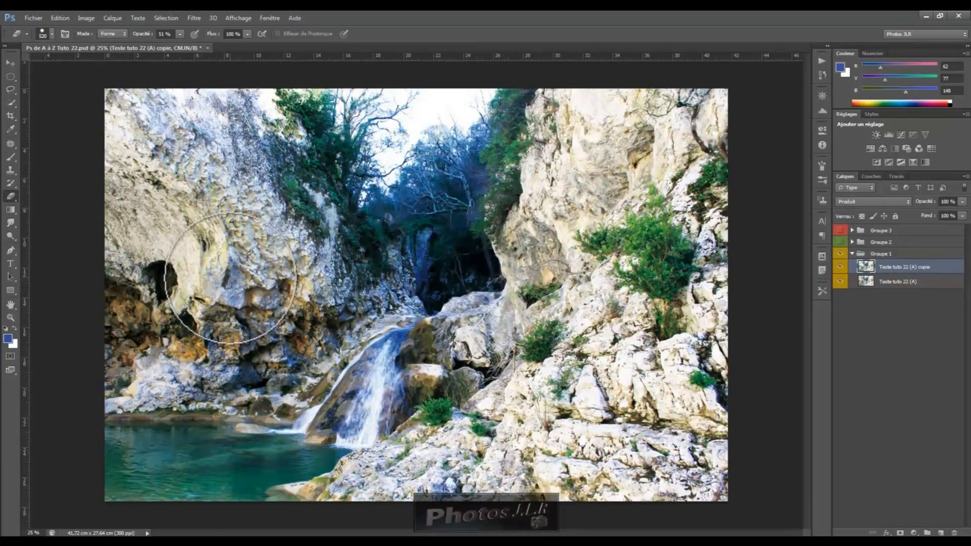
pyautogui.moveTo(226, 269)
pyautogui.mouseDown()
pyautogui.moveTo(227, 282)
pyautogui.moveTo(227, 186)
pyautogui.mouseUp()
pyautogui.moveTo(223, 141); pyautogui.dragTo(226, 107)
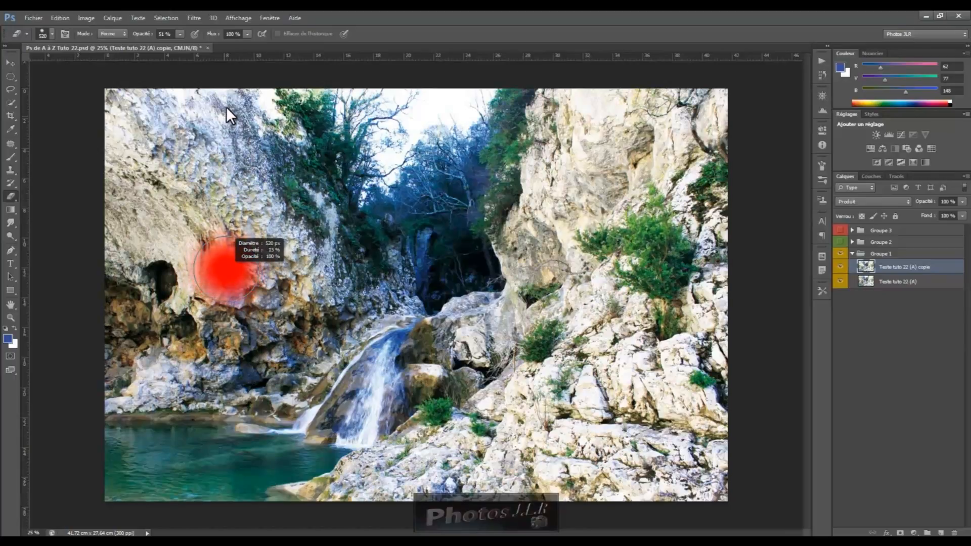
pyautogui.moveTo(229, 52); pyautogui.dragTo(229, 51)
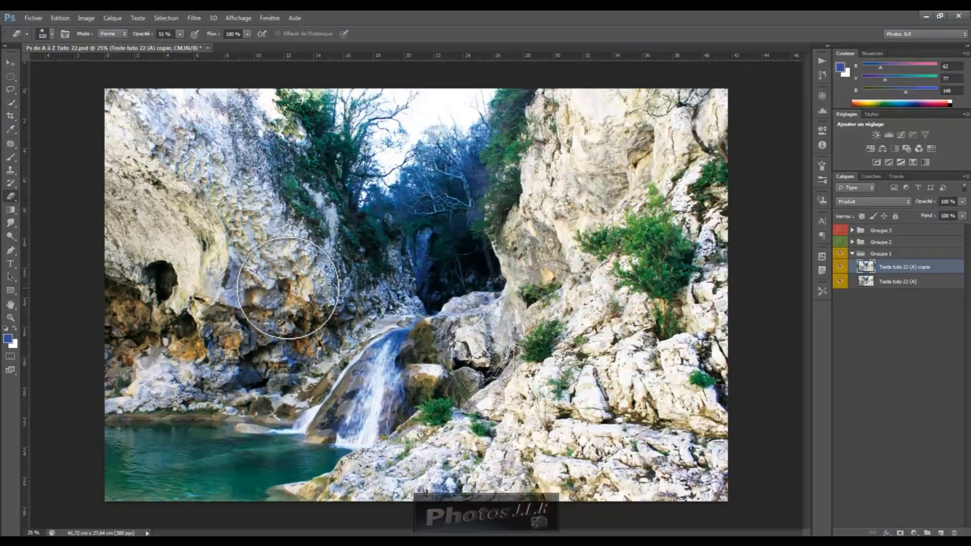
# - Enlarge the eraser to 1304 px and erase more of the duplicate layer across the left cliff
pyautogui.moveTo(240, 272)
pyautogui.mouseDown()
pyautogui.moveTo(238, 372)
pyautogui.moveTo(244, 364)
pyautogui.moveTo(236, 379)
pyautogui.moveTo(245, 369)
pyautogui.moveTo(233, 384)
pyautogui.moveTo(217, 378)
pyautogui.moveTo(272, 362)
pyautogui.moveTo(275, 354)
pyautogui.moveTo(243, 347)
pyautogui.moveTo(233, 331)
pyautogui.moveTo(251, 336)
pyautogui.moveTo(217, 339)
pyautogui.moveTo(208, 356)
pyautogui.moveTo(156, 379)
pyautogui.mouseUp()
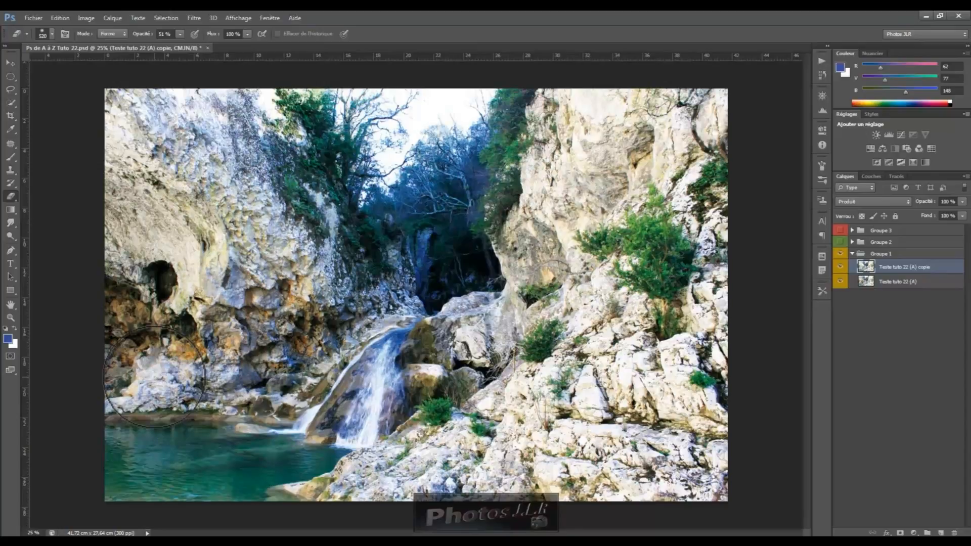
pyautogui.moveTo(155, 378)
pyautogui.mouseDown()
pyautogui.moveTo(270, 375)
pyautogui.moveTo(308, 348)
pyautogui.moveTo(334, 348)
pyautogui.moveTo(321, 301)
pyautogui.moveTo(369, 324)
pyautogui.moveTo(334, 313)
pyautogui.moveTo(260, 253)
pyautogui.moveTo(283, 278)
pyautogui.moveTo(232, 268)
pyautogui.moveTo(211, 288)
pyautogui.moveTo(269, 290)
pyautogui.moveTo(198, 284)
pyautogui.moveTo(132, 323)
pyautogui.moveTo(147, 349)
pyautogui.moveTo(152, 258)
pyautogui.moveTo(129, 203)
pyautogui.moveTo(131, 159)
pyautogui.mouseUp()
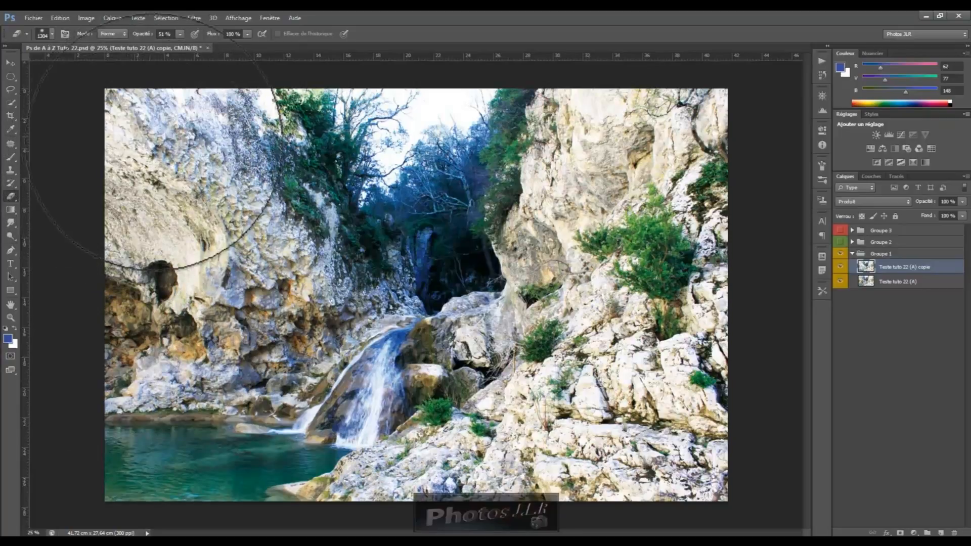
pyautogui.moveTo(245, 249)
pyautogui.mouseDown()
pyautogui.moveTo(264, 303)
pyautogui.moveTo(261, 334)
pyautogui.moveTo(273, 338)
pyautogui.moveTo(239, 338)
pyautogui.mouseUp()
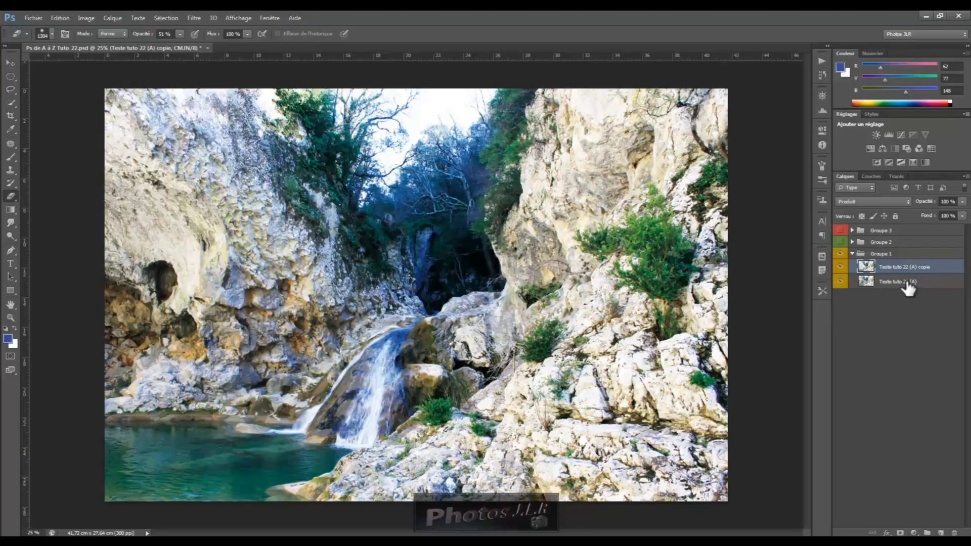
# - Hide the original Teste tuto 22 (A) layer to inspect the erased area of the duplicate, and show it again
pyautogui.click(841, 281)
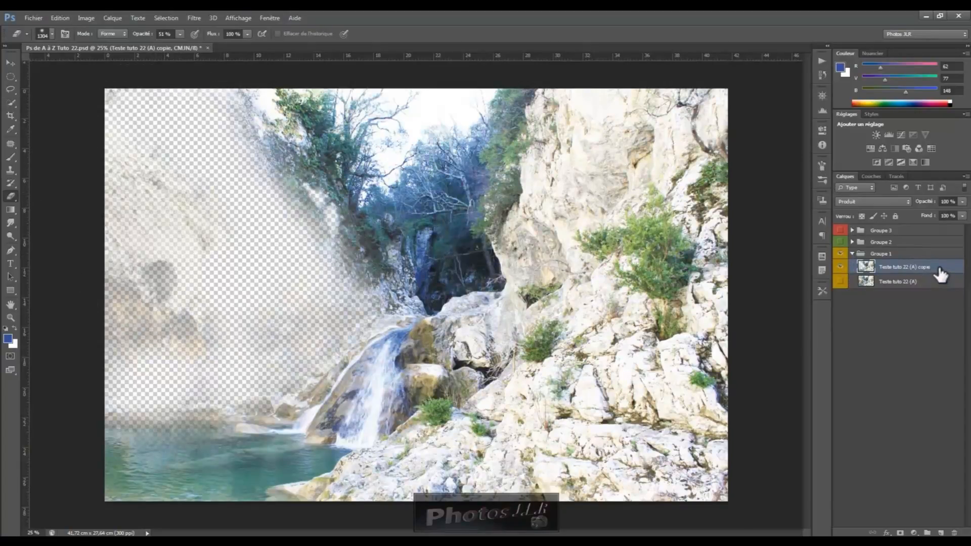
pyautogui.click(840, 282)
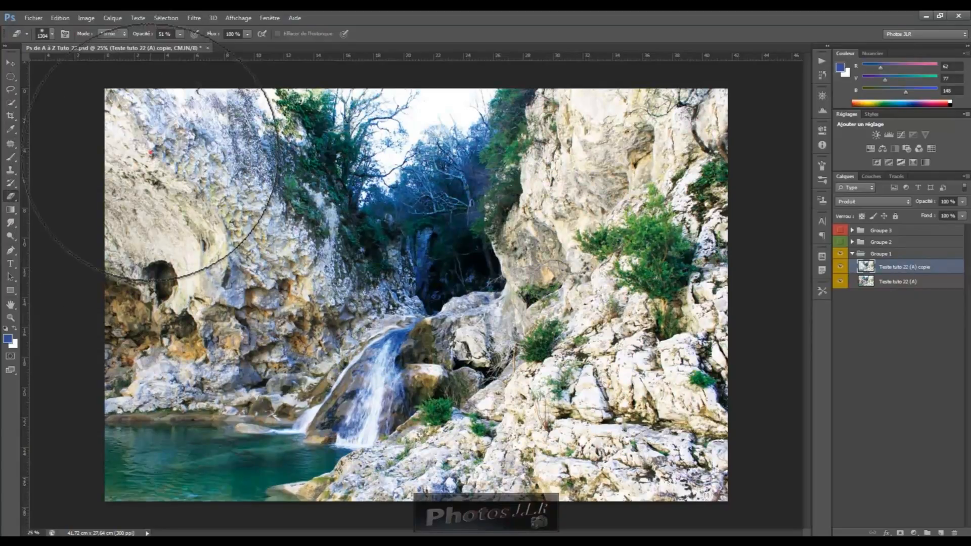
# - Reduce the eraser to about 560 px and erase the duplicate over the lower rocks between the cave and the waterfall
pyautogui.moveTo(225, 230); pyautogui.dragTo(163, 354)
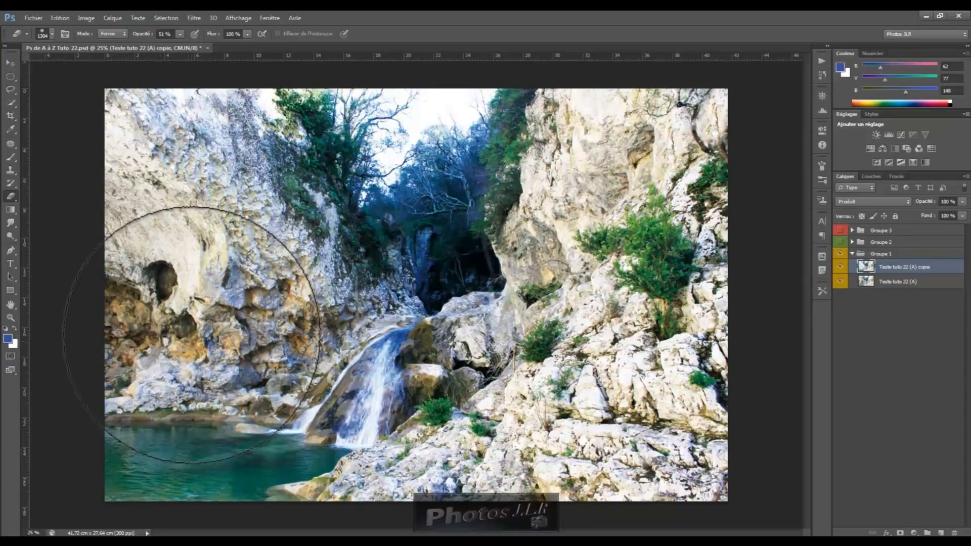
pyautogui.keyDown('ctrl'); pyautogui.rightClick(190, 336); pyautogui.keyUp('ctrl')
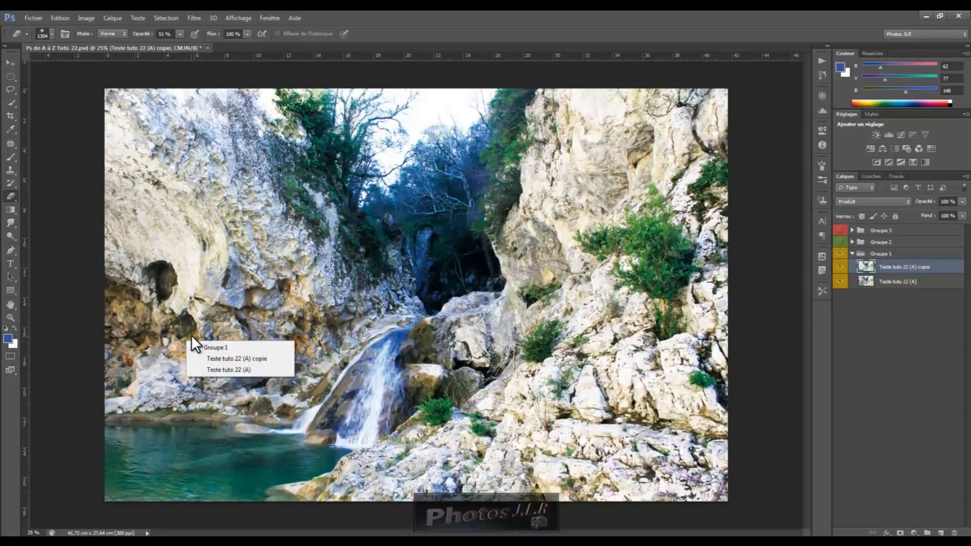
pyautogui.keyDown('alt'); pyautogui.rightClick(190, 334); pyautogui.keyUp('alt')
pyautogui.moveTo(180, 336); pyautogui.dragTo(139, 337)
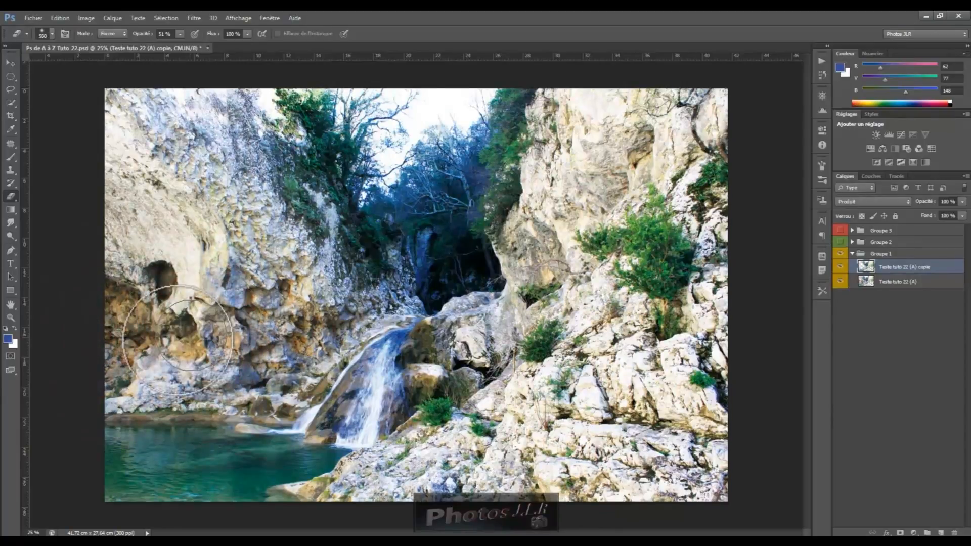
pyautogui.moveTo(290, 395)
pyautogui.mouseDown()
pyautogui.moveTo(314, 349)
pyautogui.moveTo(361, 302)
pyautogui.moveTo(394, 296)
pyautogui.moveTo(367, 300)
pyautogui.moveTo(401, 277)
pyautogui.moveTo(408, 312)
pyautogui.mouseUp()
# - Reduce the eraser to 168 px and then 104 px, and erase the duplicate layer along the waterfall down to its base
pyautogui.keyDown('alt'); pyautogui.rightClick(390, 297); pyautogui.keyUp('alt')
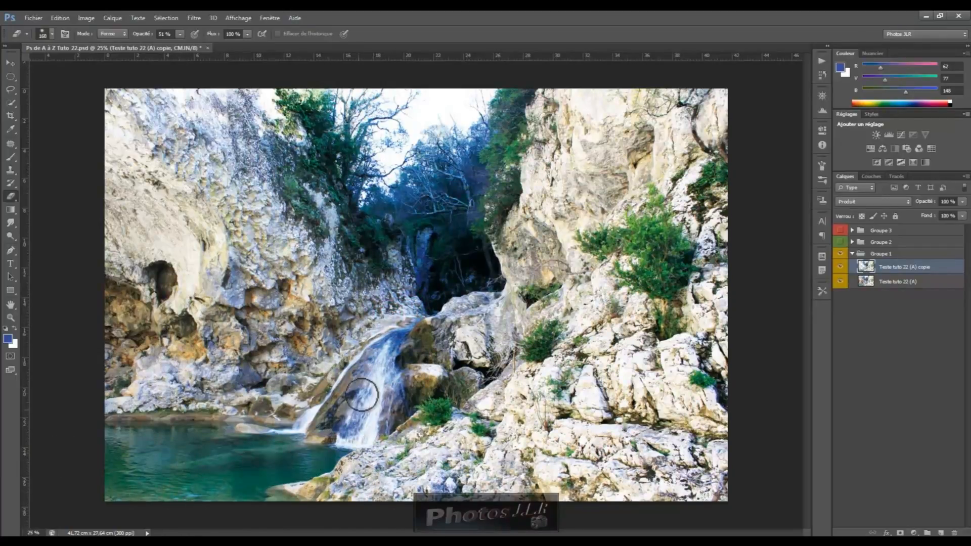
pyautogui.moveTo(392, 343); pyautogui.dragTo(391, 338)
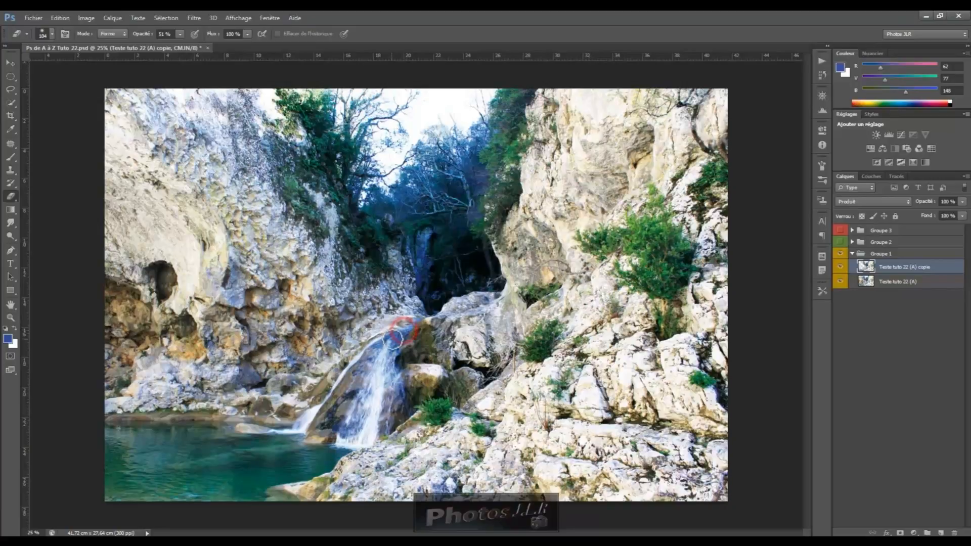
pyautogui.moveTo(383, 345)
pyautogui.mouseDown()
pyautogui.moveTo(398, 386)
pyautogui.moveTo(382, 377)
pyautogui.moveTo(378, 401)
pyautogui.moveTo(375, 392)
pyautogui.moveTo(348, 396)
pyautogui.moveTo(387, 343)
pyautogui.moveTo(375, 410)
pyautogui.moveTo(340, 431)
pyautogui.moveTo(344, 421)
pyautogui.moveTo(330, 422)
pyautogui.moveTo(348, 402)
pyautogui.moveTo(337, 403)
pyautogui.moveTo(361, 395)
pyautogui.moveTo(332, 399)
pyautogui.moveTo(328, 417)
pyautogui.moveTo(377, 369)
pyautogui.mouseUp()
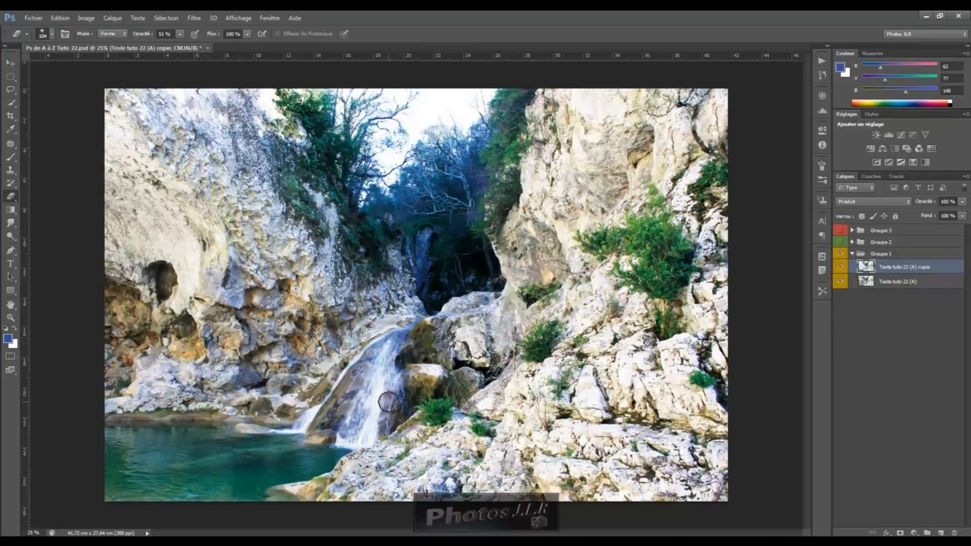
pyautogui.click(356, 432)
pyautogui.click(354, 430)
pyautogui.click(348, 433)
pyautogui.click(348, 433)
pyautogui.click(350, 431)
# - Look at the history of eraser strokes and the default scripts, and close both lists
pyautogui.click(821, 76)
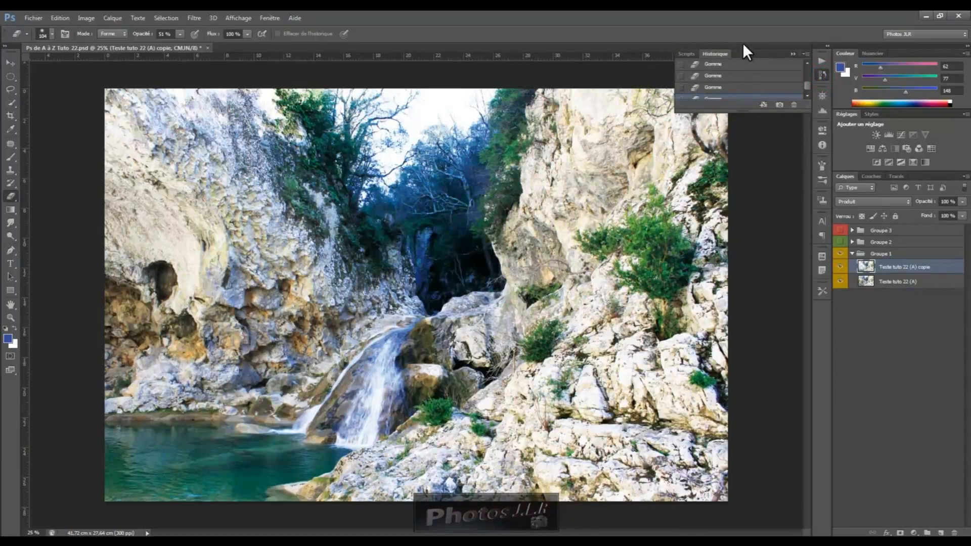
pyautogui.click(821, 62)
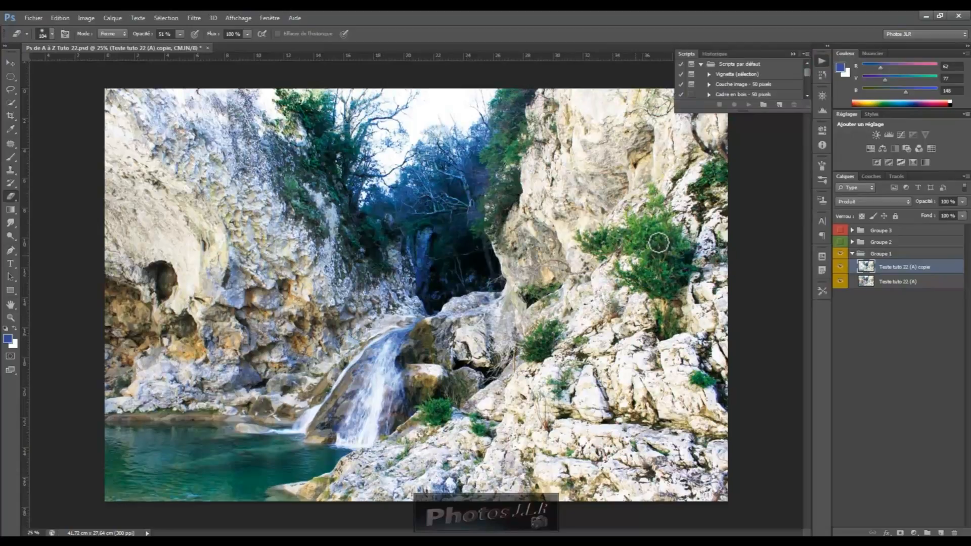
pyautogui.click(792, 54)
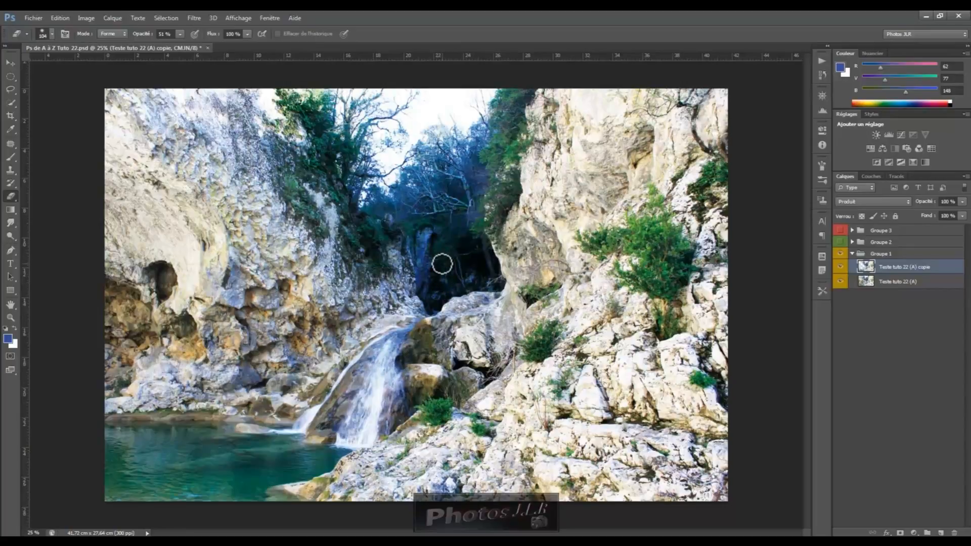
# - Erase the duplicate over the bluish trees below the sky, using a 336 px and then a 184 px eraser
pyautogui.moveTo(451, 260); pyautogui.dragTo(457, 260)
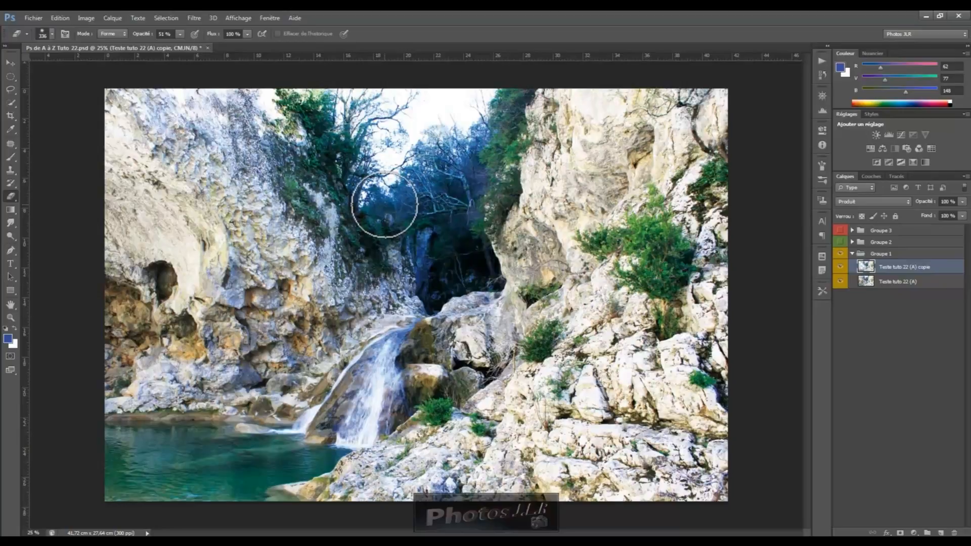
pyautogui.moveTo(383, 206)
pyautogui.mouseDown()
pyautogui.moveTo(422, 197)
pyautogui.moveTo(408, 202)
pyautogui.moveTo(431, 185)
pyautogui.moveTo(427, 159)
pyautogui.moveTo(437, 168)
pyautogui.moveTo(465, 151)
pyautogui.moveTo(429, 167)
pyautogui.mouseUp()
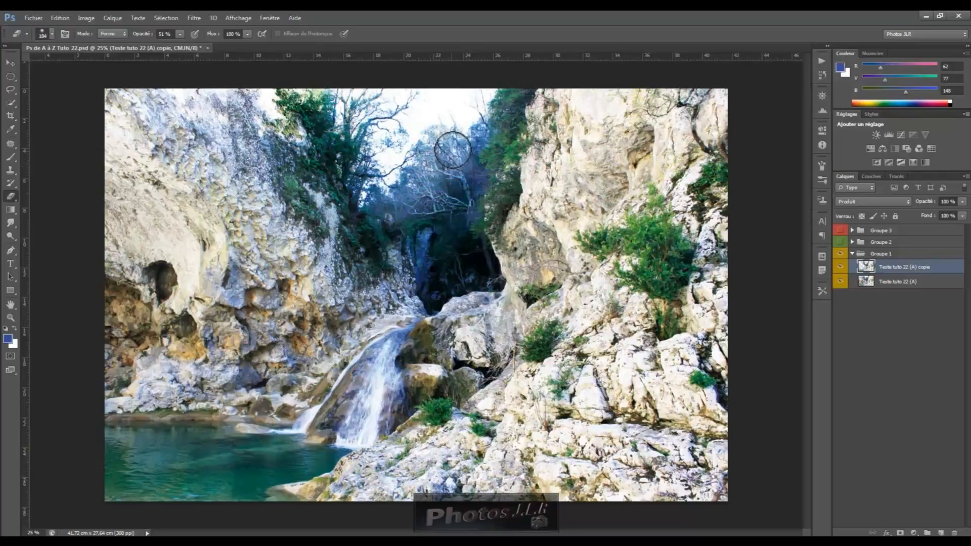
pyautogui.moveTo(465, 130)
pyautogui.mouseDown()
pyautogui.moveTo(479, 130)
pyautogui.moveTo(472, 147)
pyautogui.mouseUp()
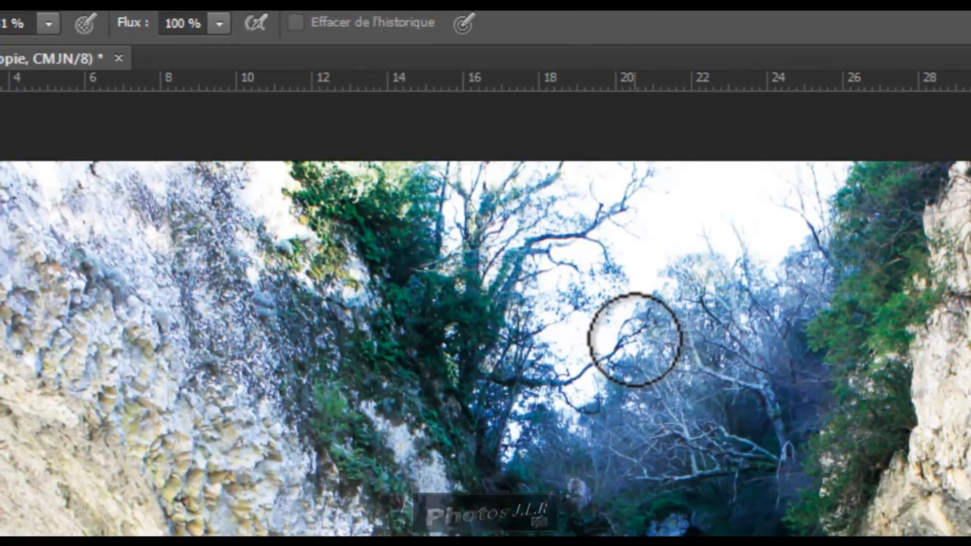
pyautogui.scroll(2, 635, 340)
pyautogui.scroll(4, 668, 311)
pyautogui.scroll(-3, 669, 313)
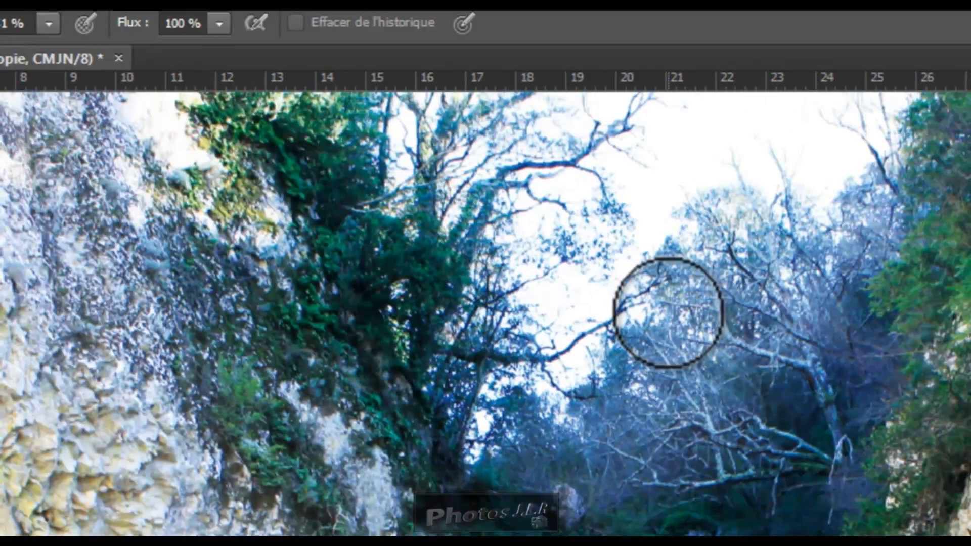
pyautogui.scroll(-1, 668, 313)
pyautogui.scroll(-1, 667, 315)
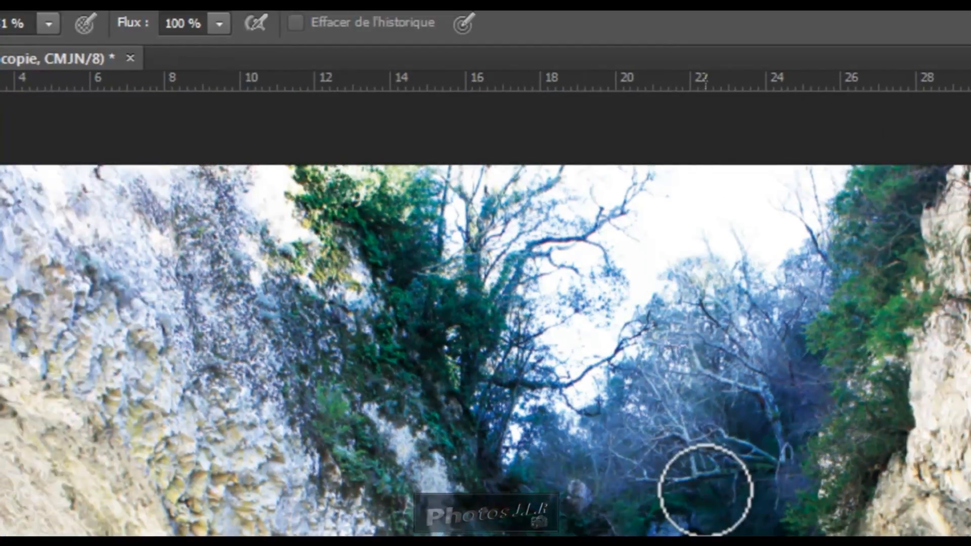
pyautogui.moveTo(643, 498)
pyautogui.mouseDown()
pyautogui.moveTo(608, 474)
pyautogui.moveTo(612, 491)
pyautogui.moveTo(573, 476)
pyautogui.moveTo(574, 486)
pyautogui.moveTo(565, 472)
pyautogui.moveTo(559, 500)
pyautogui.moveTo(549, 488)
pyautogui.moveTo(554, 545)
pyautogui.moveTo(576, 517)
pyautogui.moveTo(721, 526)
pyautogui.moveTo(711, 504)
pyautogui.moveTo(703, 537)
pyautogui.moveTo(704, 513)
pyautogui.moveTo(678, 516)
pyautogui.mouseUp()
pyautogui.click(683, 526)
pyautogui.click(680, 520)
# - Erase the duplicate over the dark hollow behind the waterfall with repeated 184 px strokes to lighten it
pyautogui.click(443, 304)
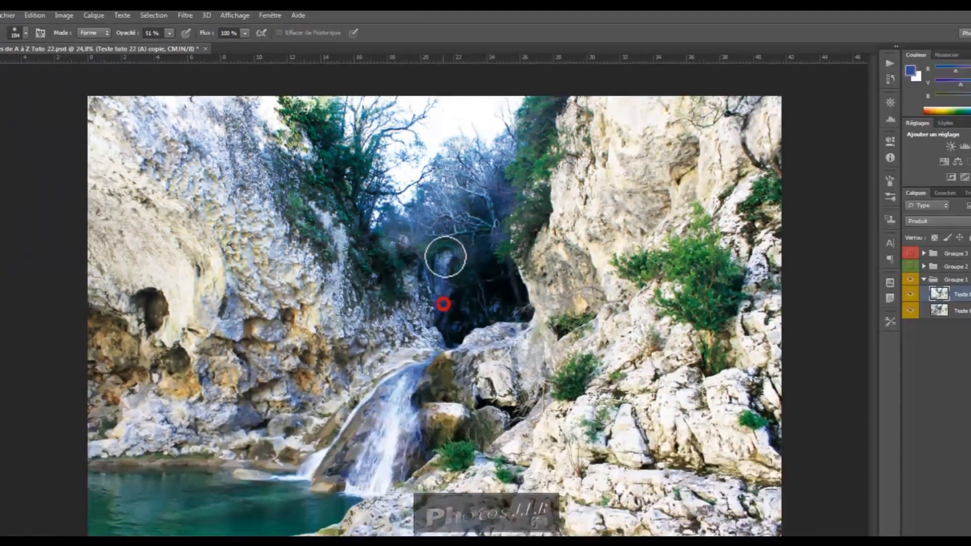
pyautogui.moveTo(444, 257)
pyautogui.mouseDown()
pyautogui.moveTo(445, 304)
pyautogui.moveTo(445, 239)
pyautogui.moveTo(441, 267)
pyautogui.moveTo(394, 219)
pyautogui.moveTo(415, 242)
pyautogui.mouseUp()
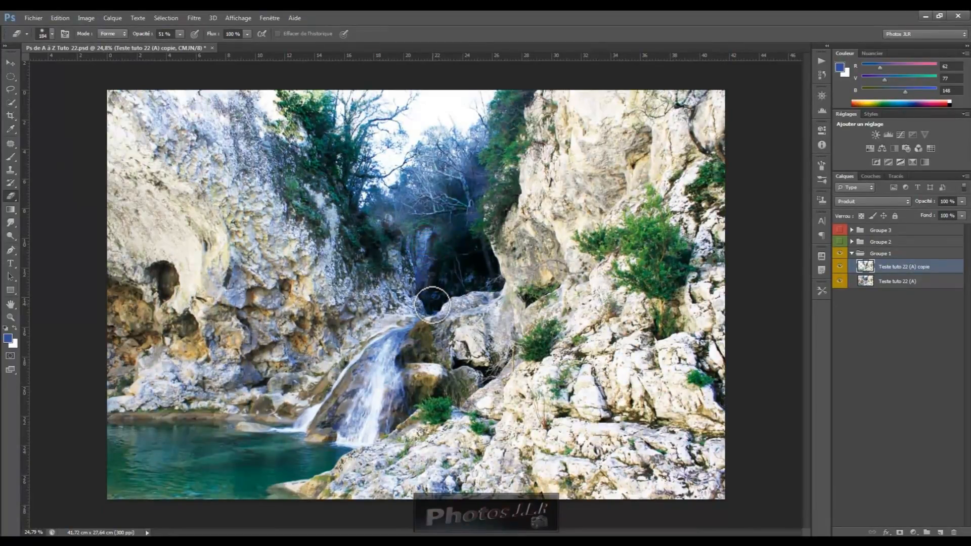
pyautogui.moveTo(433, 305); pyautogui.dragTo(435, 210)
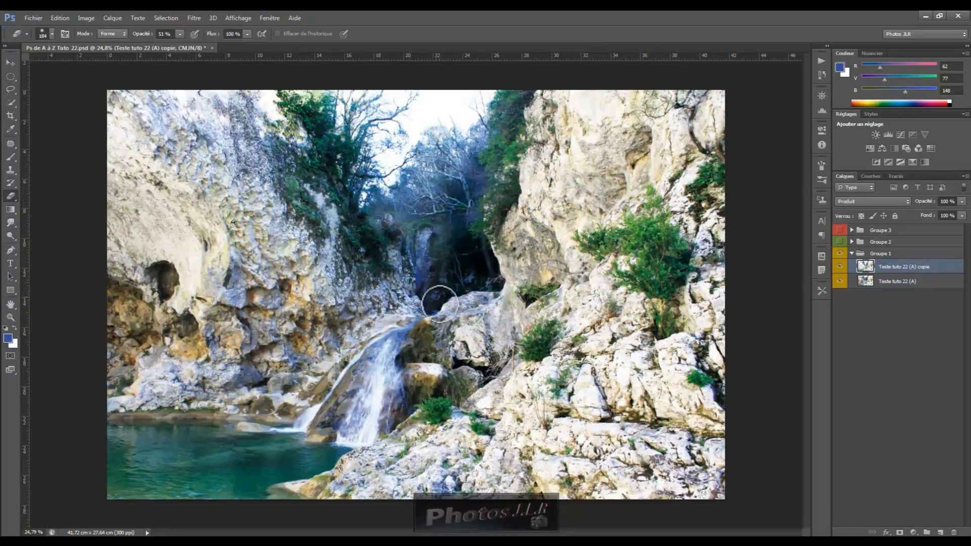
pyautogui.moveTo(431, 303); pyautogui.dragTo(429, 223)
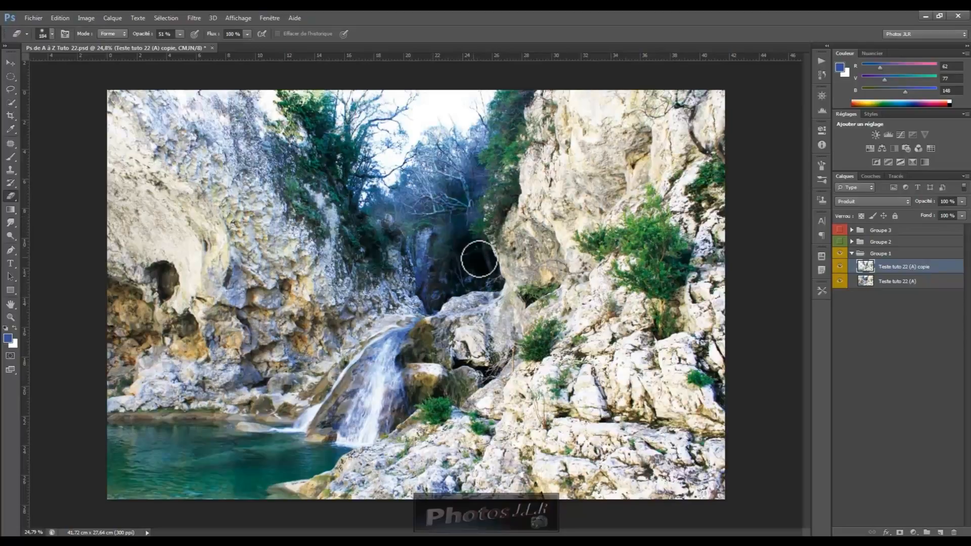
pyautogui.moveTo(494, 283); pyautogui.dragTo(478, 241)
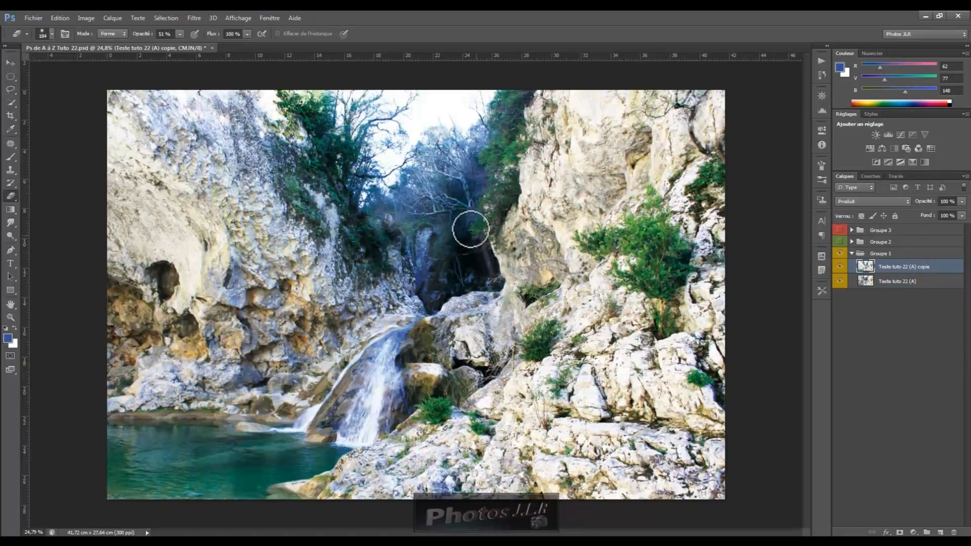
pyautogui.moveTo(487, 278); pyautogui.dragTo(456, 231)
pyautogui.moveTo(494, 287)
pyautogui.mouseDown()
pyautogui.moveTo(468, 256)
pyautogui.moveTo(468, 272)
pyautogui.moveTo(462, 241)
pyautogui.moveTo(460, 281)
pyautogui.moveTo(458, 259)
pyautogui.moveTo(433, 301)
pyautogui.moveTo(465, 278)
pyautogui.mouseUp()
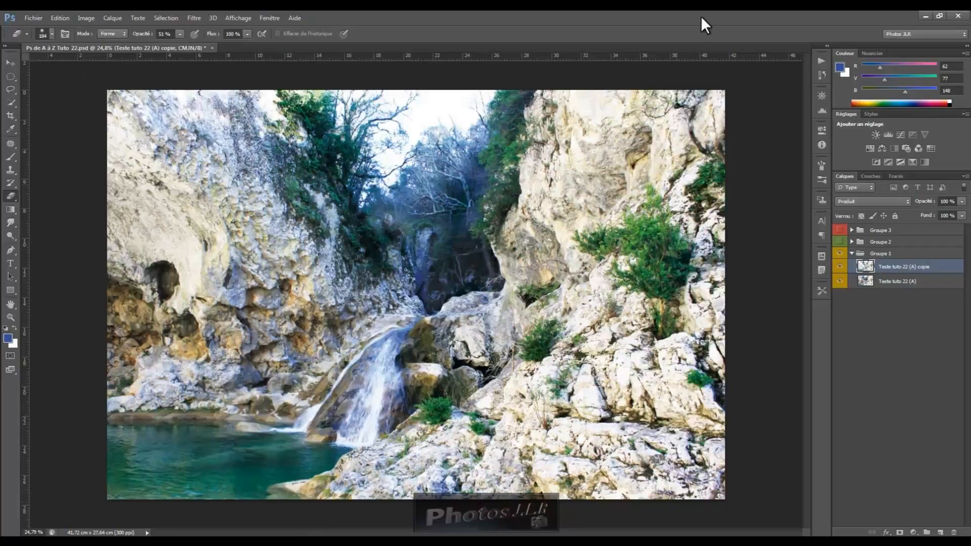
# - Erase a spot of the duplicate at the upper edge of the right cliff with repeated dabs at 51% opacity
pyautogui.click(700, 94)
pyautogui.click(698, 95)
pyautogui.click(702, 95)
pyautogui.click(704, 95)
pyautogui.click(697, 99)
pyautogui.click(695, 96)
pyautogui.click(687, 98)
pyautogui.click(689, 94)
pyautogui.click(685, 98)
pyautogui.click(698, 94)
# - Enlarge the eraser, set its opacity to 100%, and erase the duplicate over the right cliff's upper edge and the foreground rocks
pyautogui.keyDown('alt'); pyautogui.rightClick(689, 134); pyautogui.keyUp('alt')
pyautogui.moveTo(696, 133); pyautogui.dragTo(676, 138)
pyautogui.moveTo(180, 47); pyautogui.dragTo(214, 46)
pyautogui.click(702, 106)
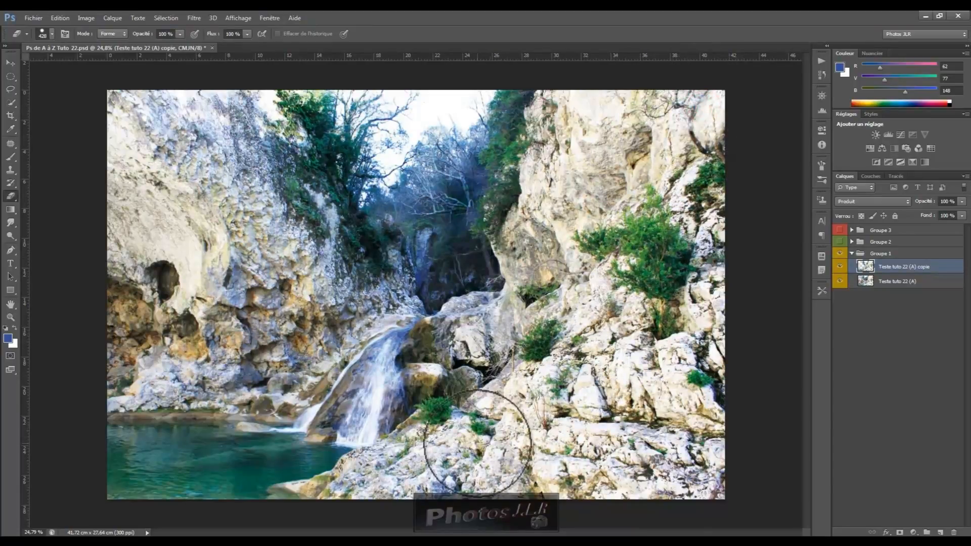
pyautogui.click(443, 480)
pyautogui.moveTo(359, 483)
pyautogui.mouseDown()
pyautogui.moveTo(396, 457)
pyautogui.moveTo(432, 458)
pyautogui.moveTo(455, 472)
pyautogui.moveTo(440, 482)
pyautogui.mouseUp()
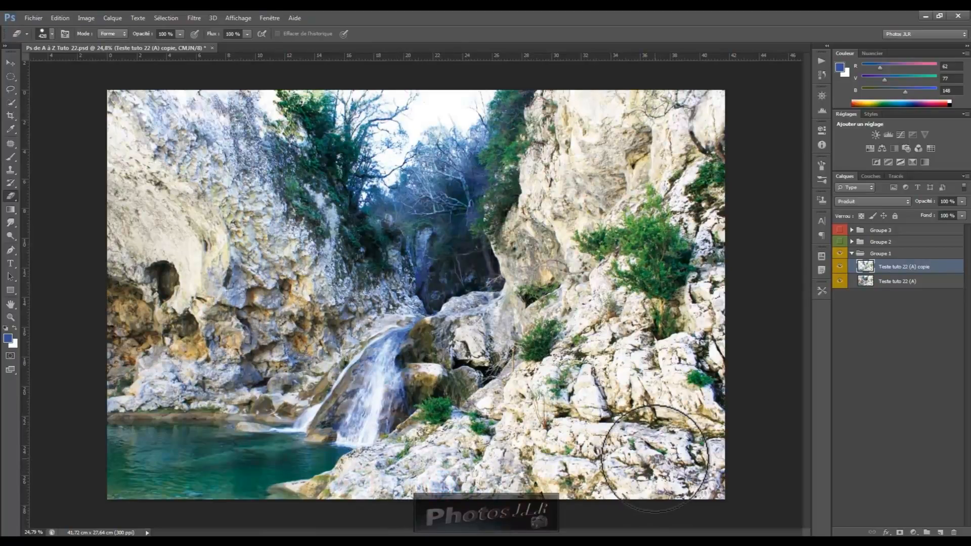
# - Erase more of the duplicate across the lower left cliff, and hide and show the layer to compare the result
pyautogui.moveTo(233, 292)
pyautogui.mouseDown()
pyautogui.moveTo(288, 309)
pyautogui.moveTo(278, 356)
pyautogui.moveTo(309, 334)
pyautogui.moveTo(258, 368)
pyautogui.moveTo(234, 364)
pyautogui.moveTo(252, 371)
pyautogui.moveTo(211, 372)
pyautogui.moveTo(196, 390)
pyautogui.moveTo(194, 365)
pyautogui.moveTo(191, 379)
pyautogui.moveTo(160, 379)
pyautogui.mouseUp()
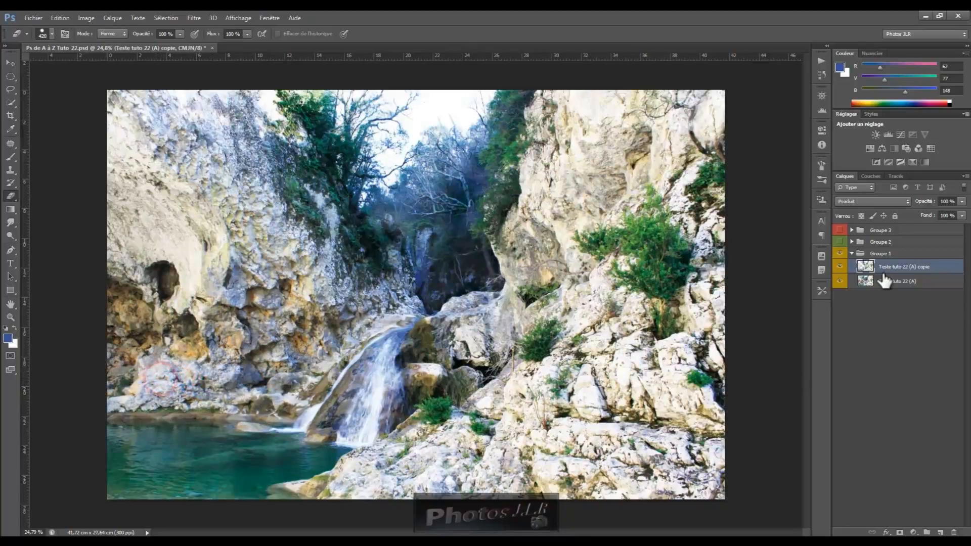
pyautogui.click(233, 280)
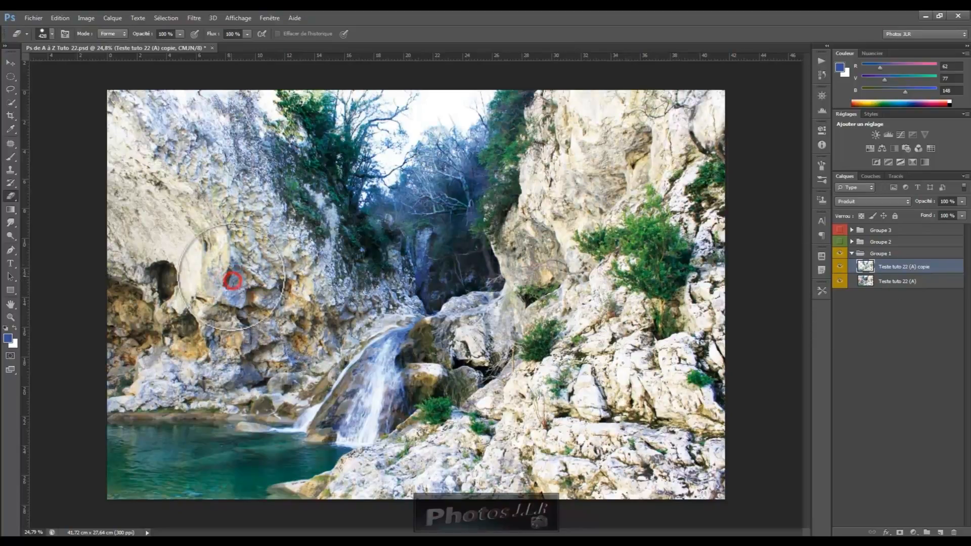
pyautogui.click(233, 281)
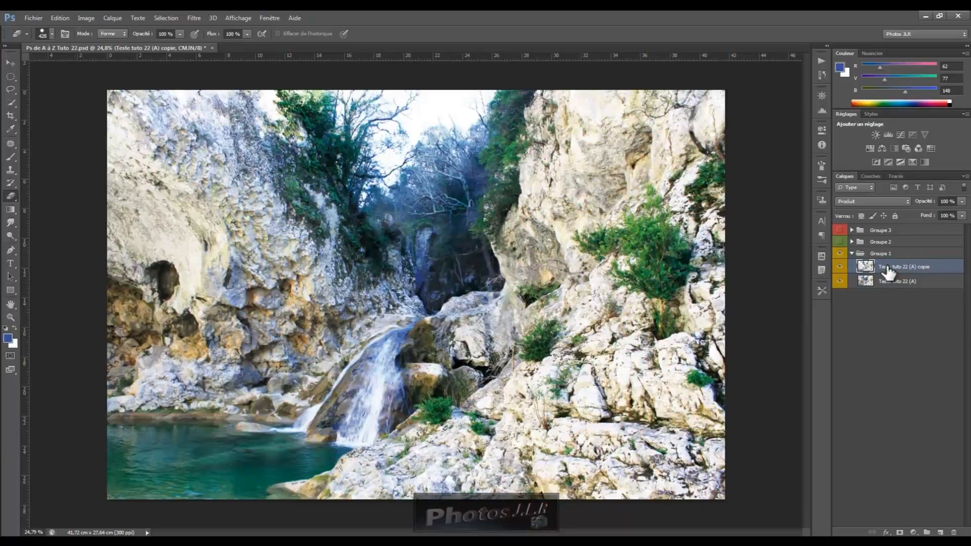
pyautogui.click(839, 267)
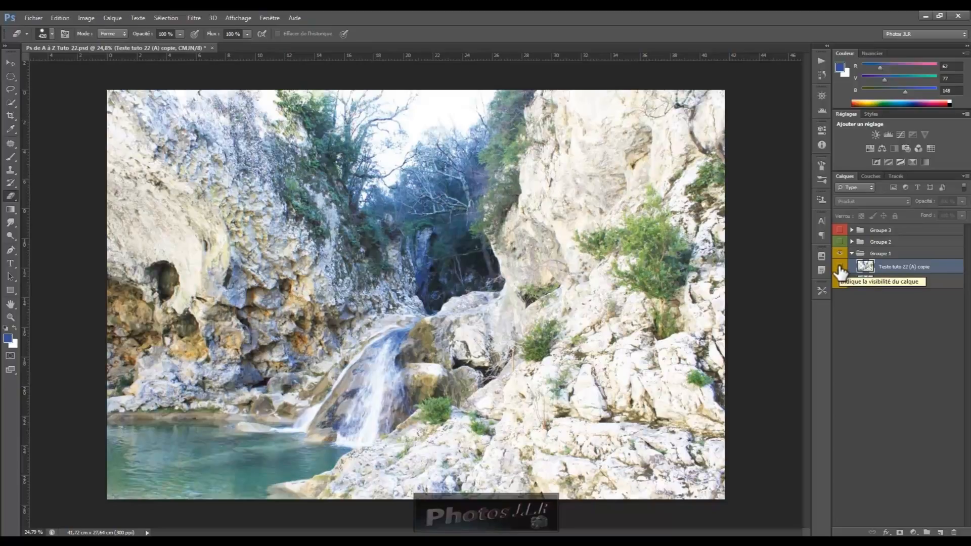
pyautogui.click(840, 268)
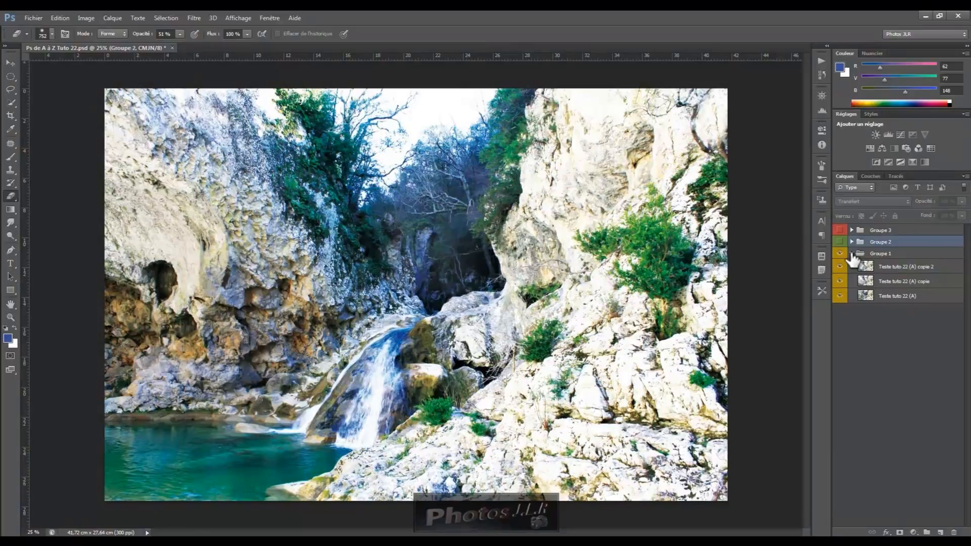
# - Collapse and hide Groupe 1, and show and expand Groupe 2 with its Noir layer turned on
pyautogui.click(852, 253)
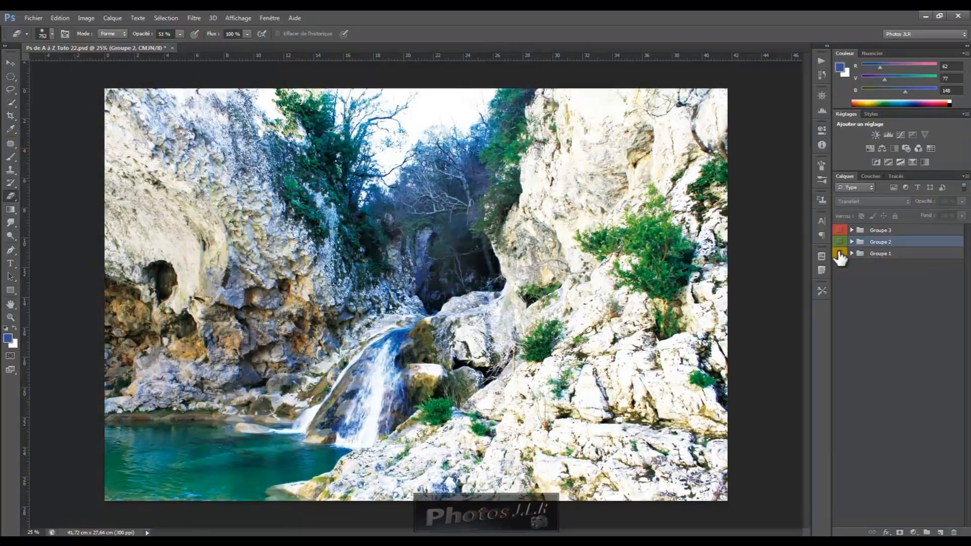
pyautogui.click(839, 255)
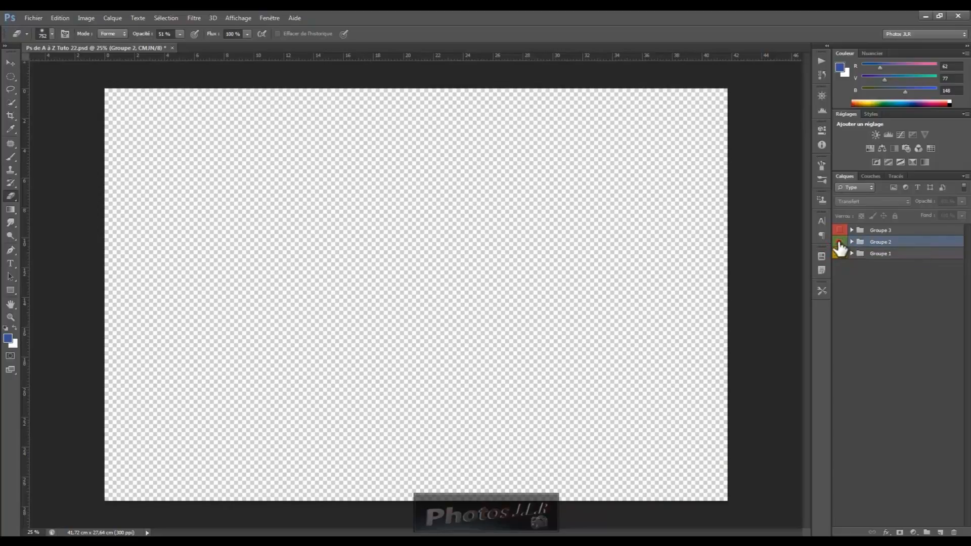
pyautogui.click(839, 244)
pyautogui.click(852, 242)
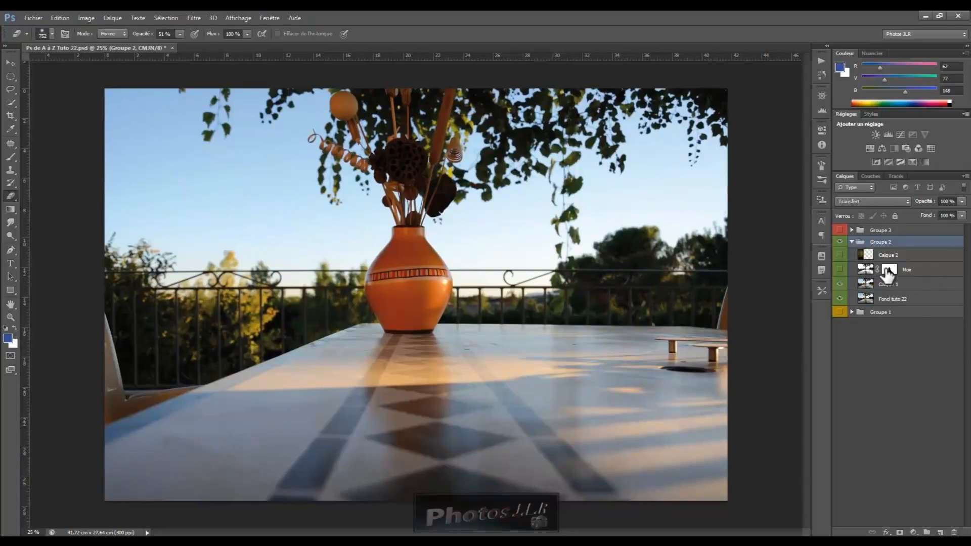
pyautogui.click(840, 272)
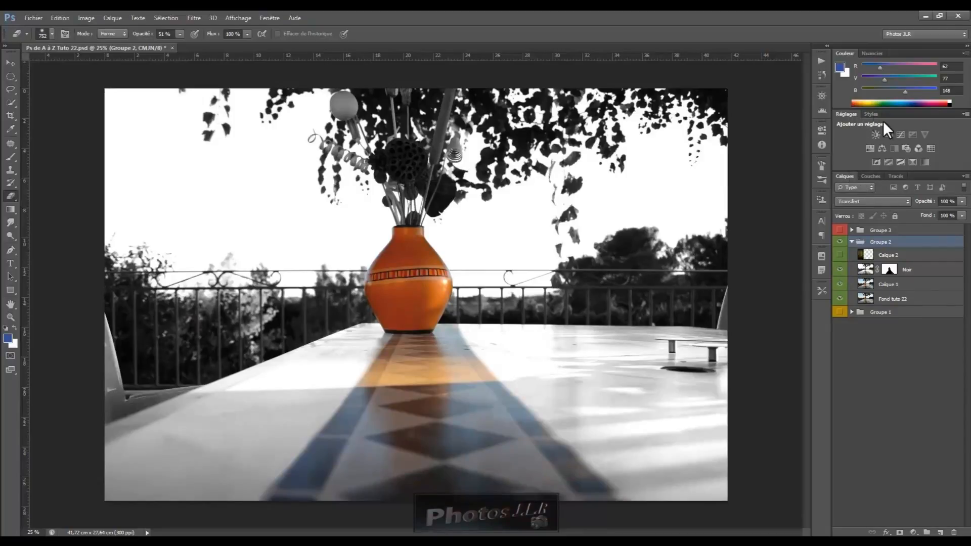
# - Disable the layer mask of the Noir layer to view the image without it, and enable the mask again
pyautogui.rightClick(889, 270)
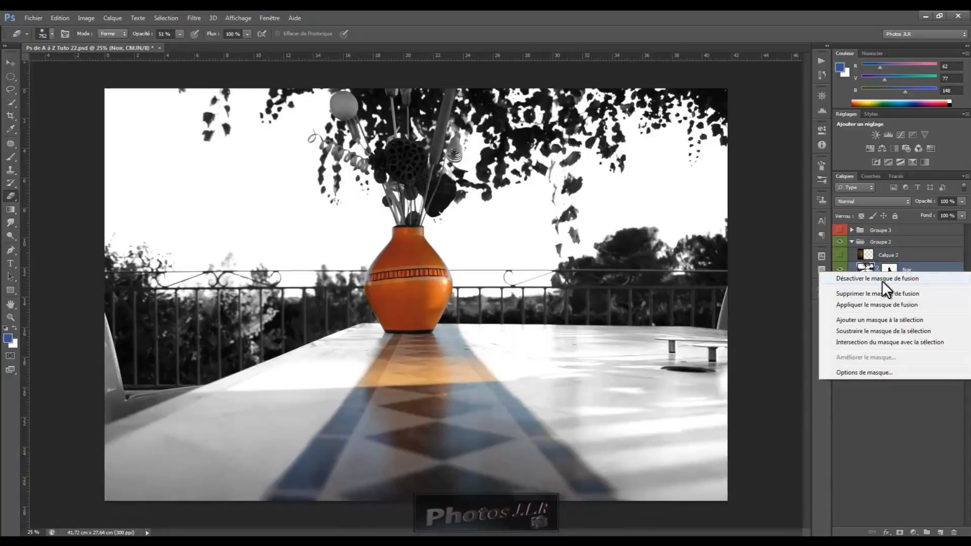
pyautogui.click(881, 278)
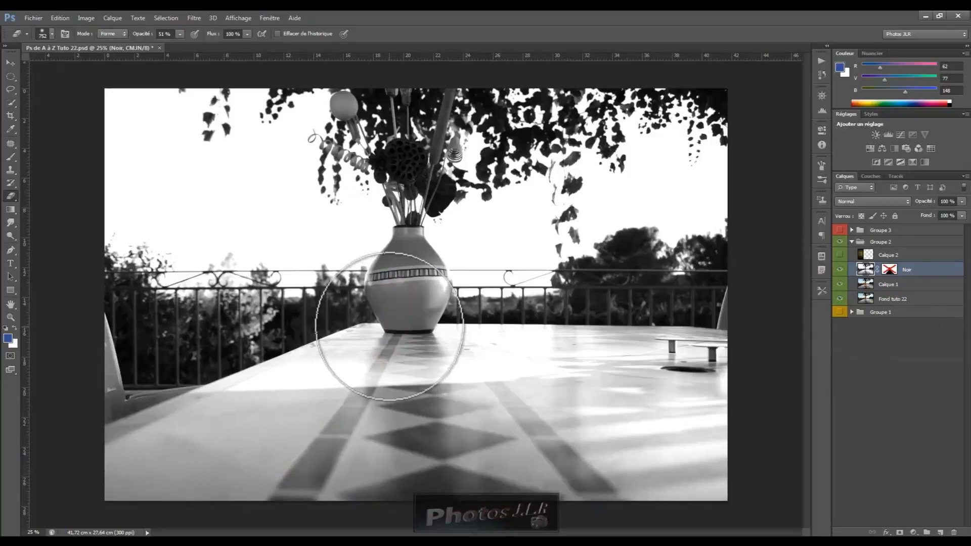
pyautogui.rightClick(889, 270)
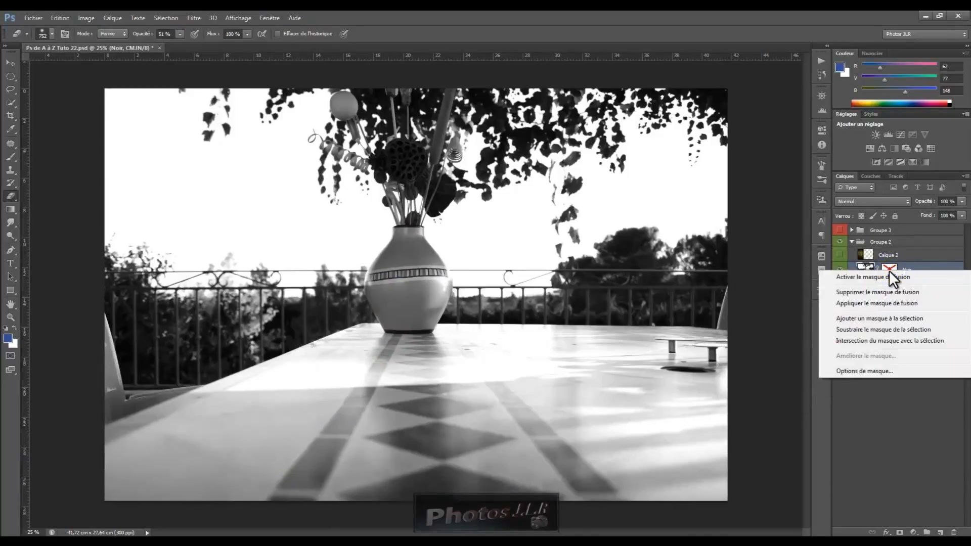
pyautogui.click(876, 277)
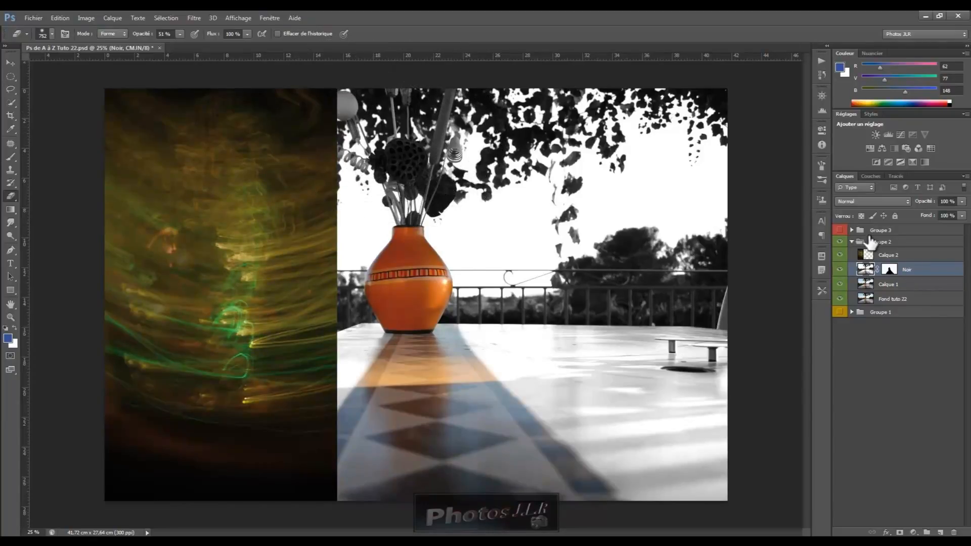
# - Hide and show Groupe 2 to check its contents, and hide its Calque 2 layer
pyautogui.click(839, 242)
pyautogui.click(839, 241)
pyautogui.click(839, 255)
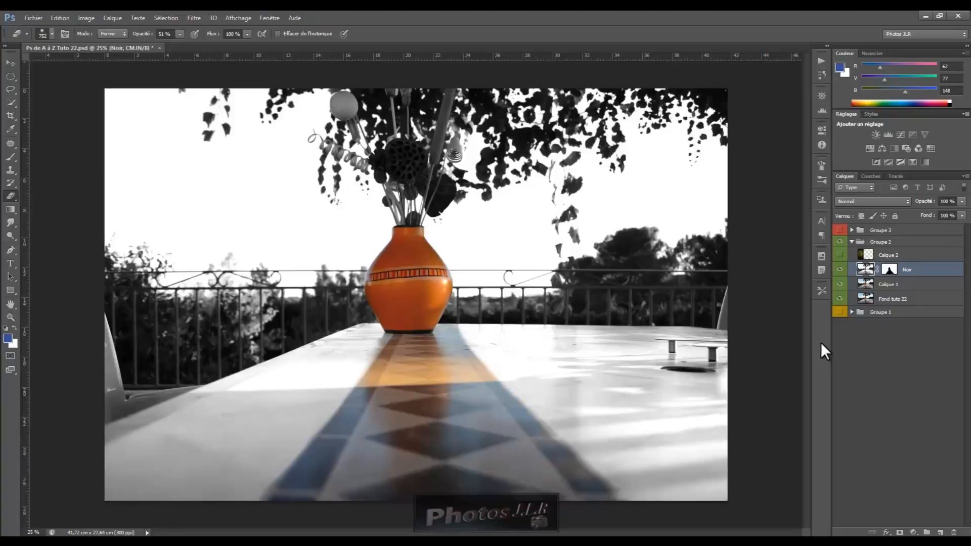
# - Cycle Calque 1 through the lightening blend modes from Eclaircir to Couleur plus claire, and settle on Densité couleur -
pyautogui.click(891, 288)
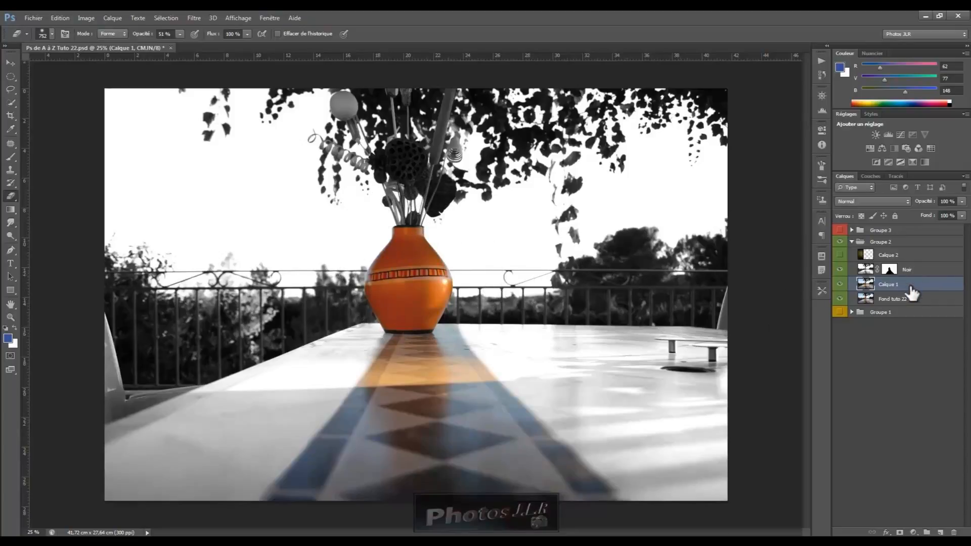
pyautogui.click(908, 201)
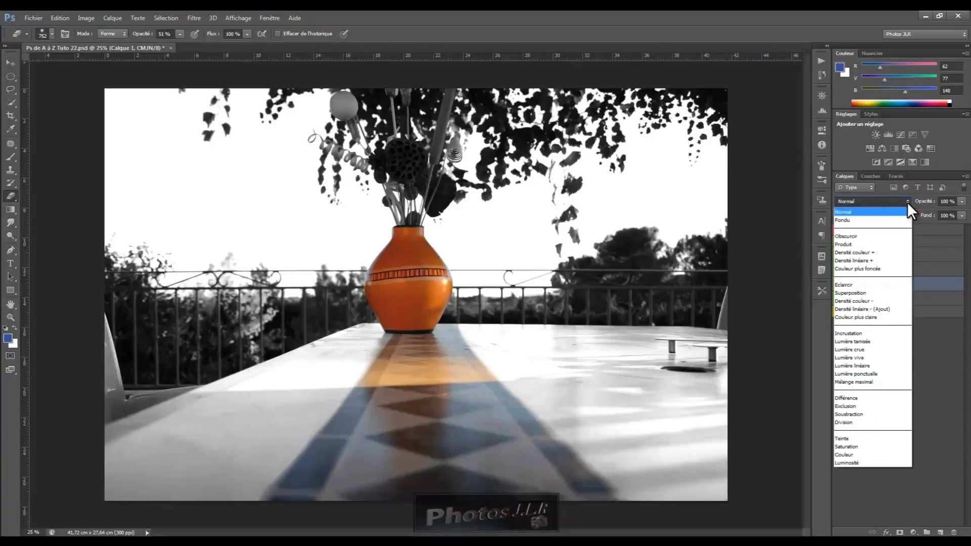
pyautogui.click(848, 287)
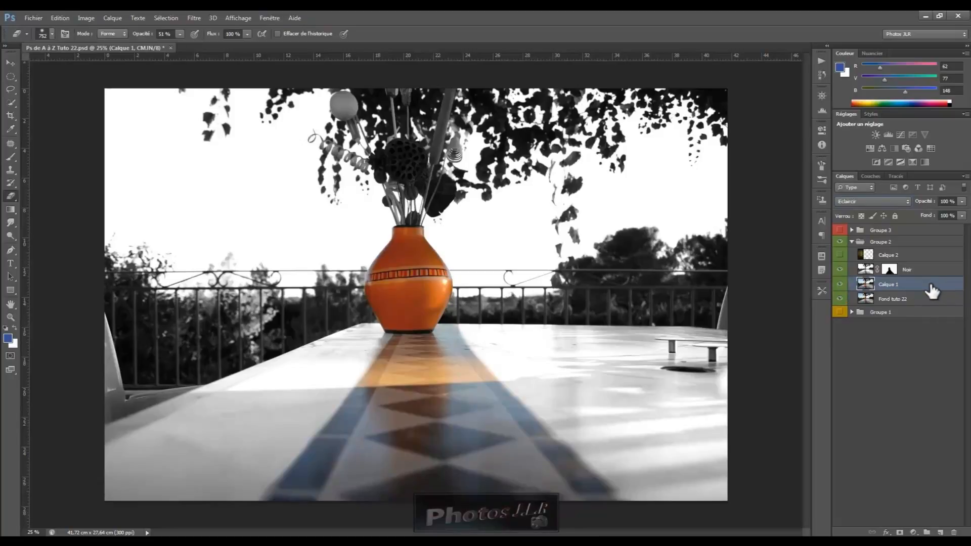
pyautogui.hotkey('shift', 'alt', 'o')
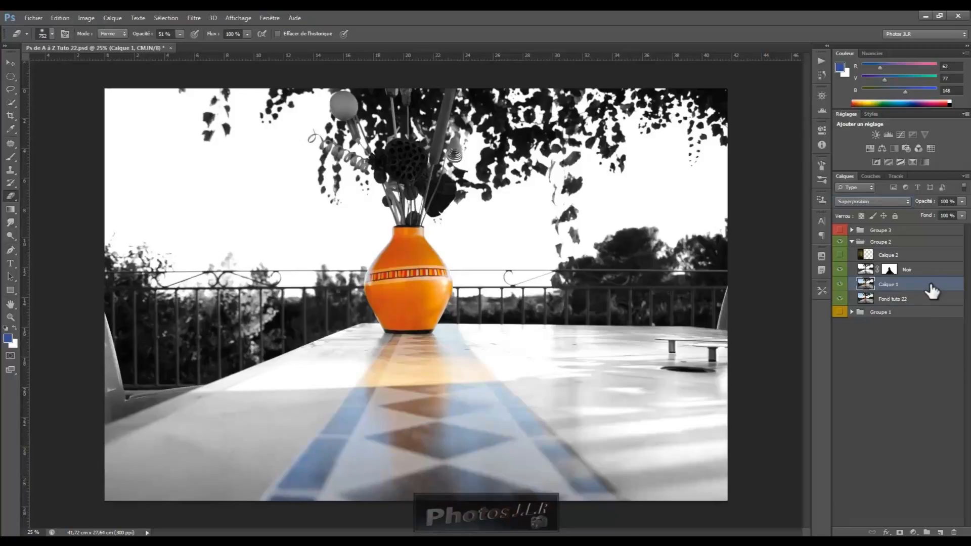
pyautogui.hotkey('alt', 'shift', 'b')
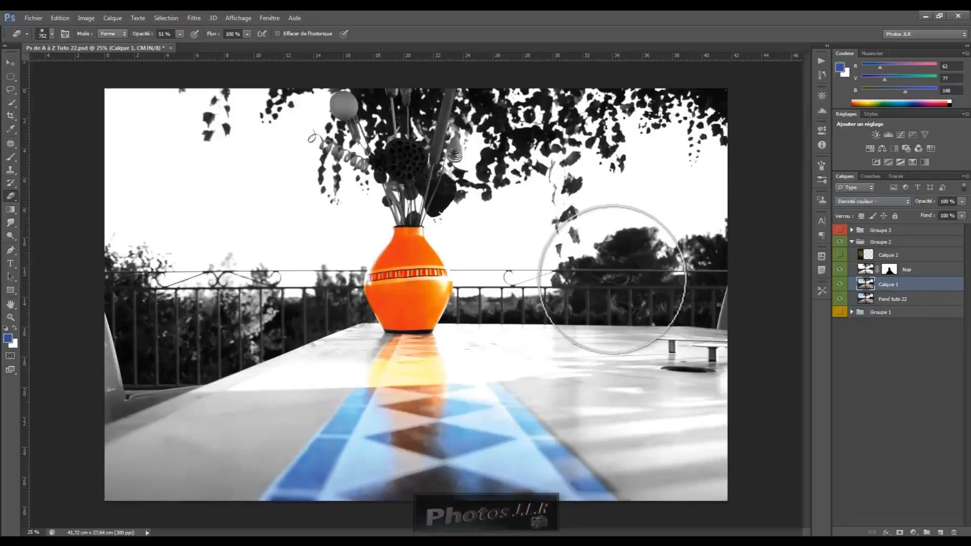
pyautogui.hotkey('shift', '+')
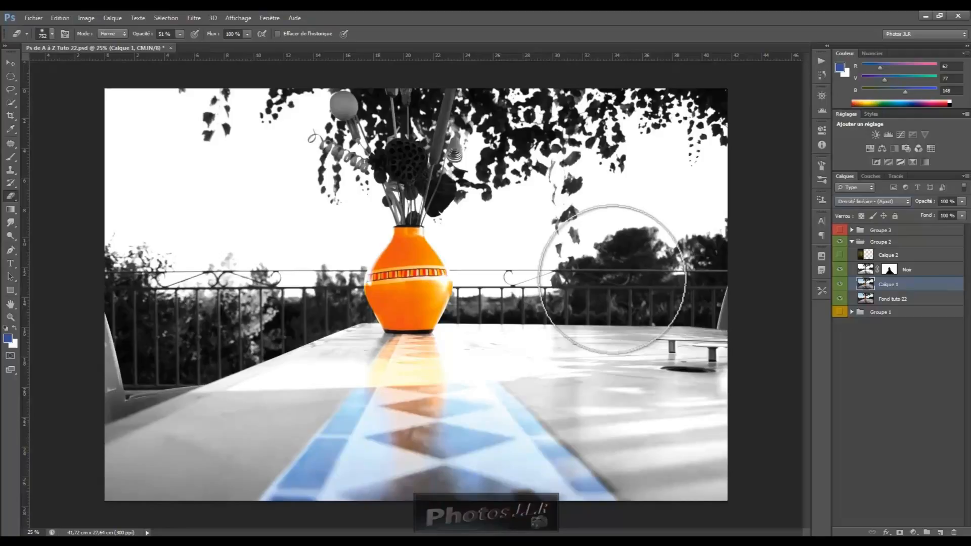
pyautogui.hotkey('shift', '+')
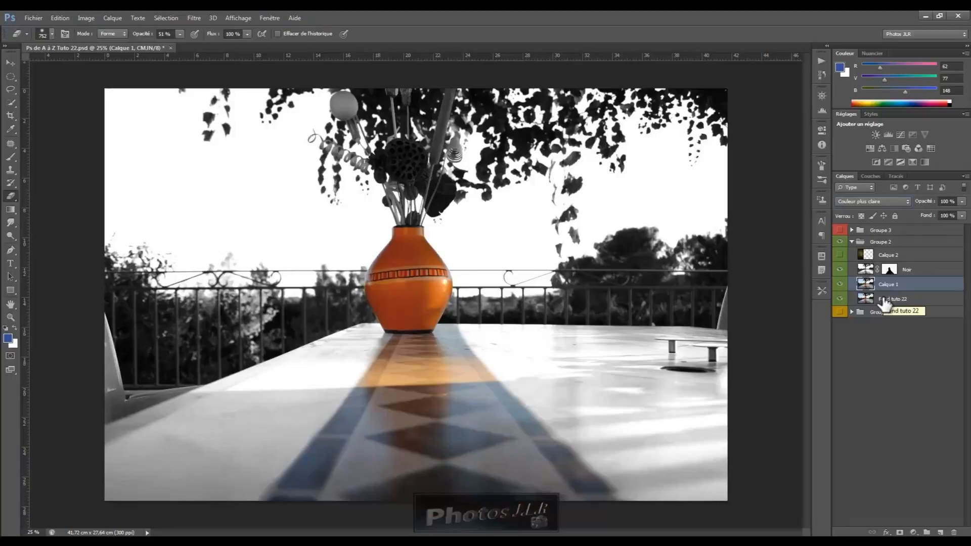
pyautogui.press('Up')
pyautogui.press('Up')
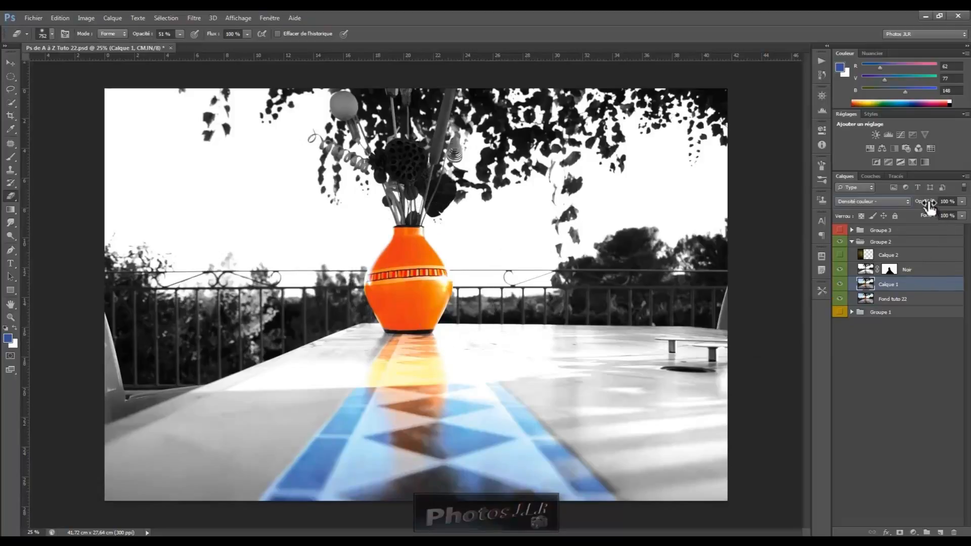
# - Lower the opacity of Calque 1 to 42 %, and hide and show the Noir layer to compare the image
pyautogui.moveTo(931, 205); pyautogui.dragTo(914, 207)
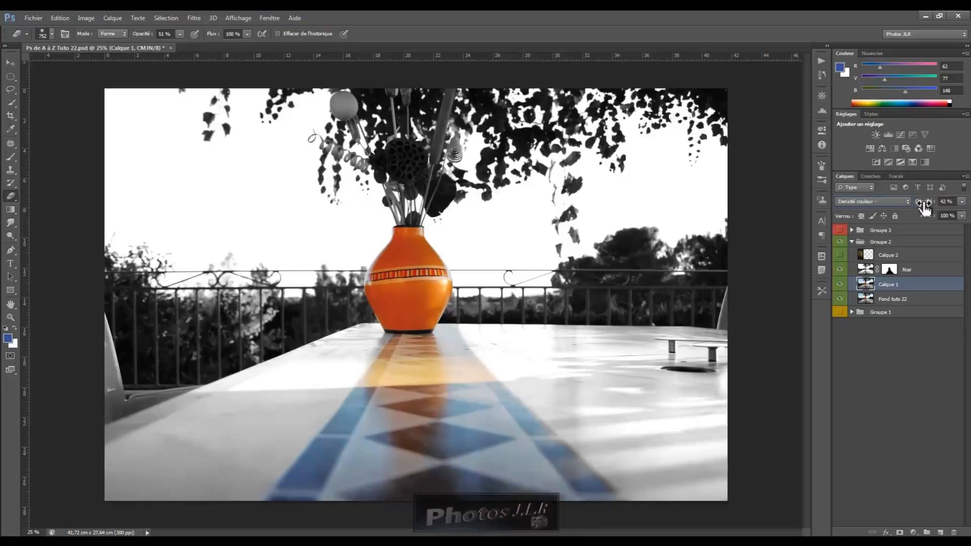
pyautogui.click(839, 270)
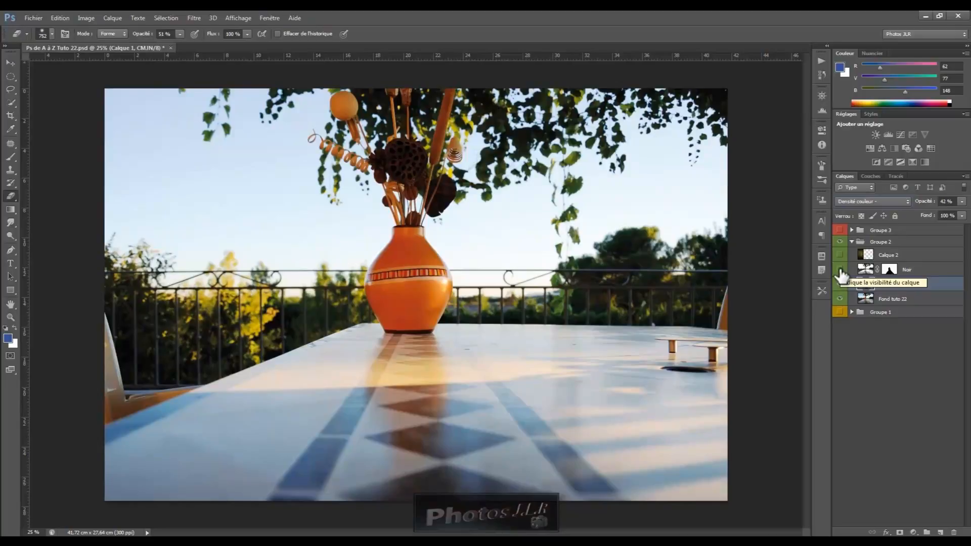
pyautogui.click(839, 269)
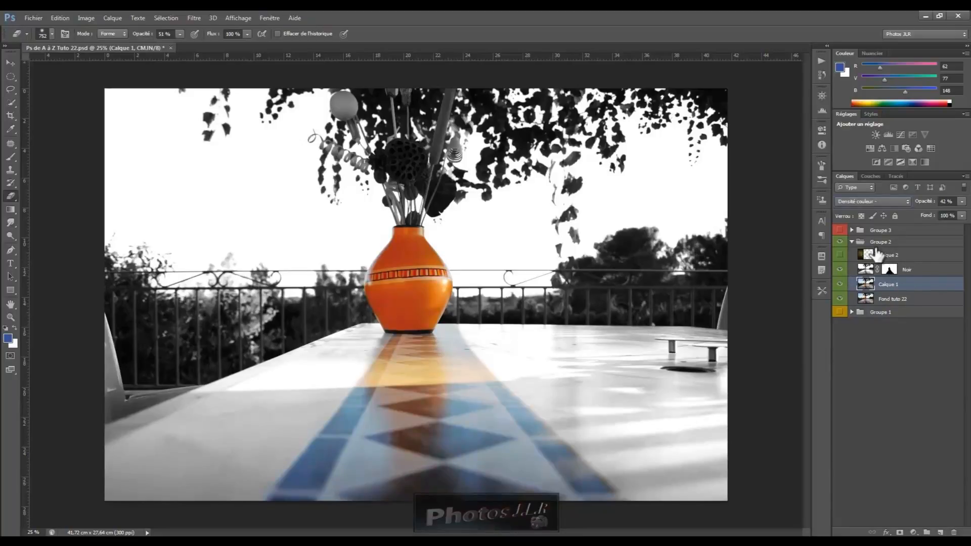
# - Show and select Calque 2, rotate its light-trail image about 90° clockwise, and move it over the upper middle of the photo
pyautogui.click(840, 255)
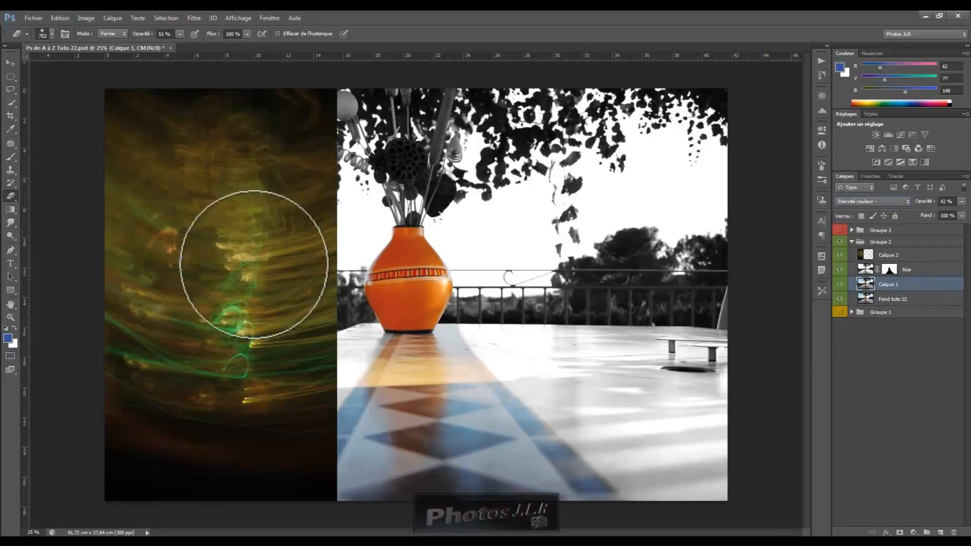
pyautogui.click(925, 258)
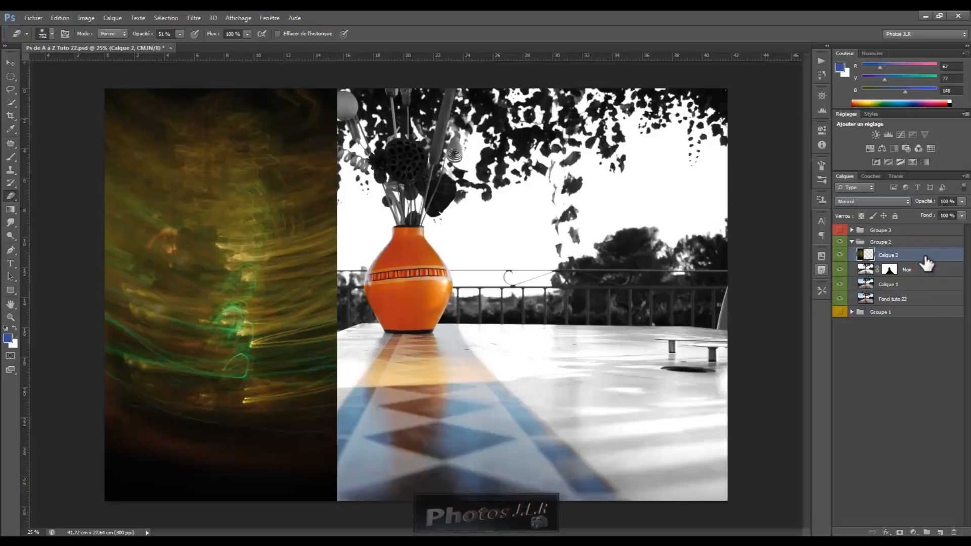
pyautogui.hotkey('ctrl', 't')
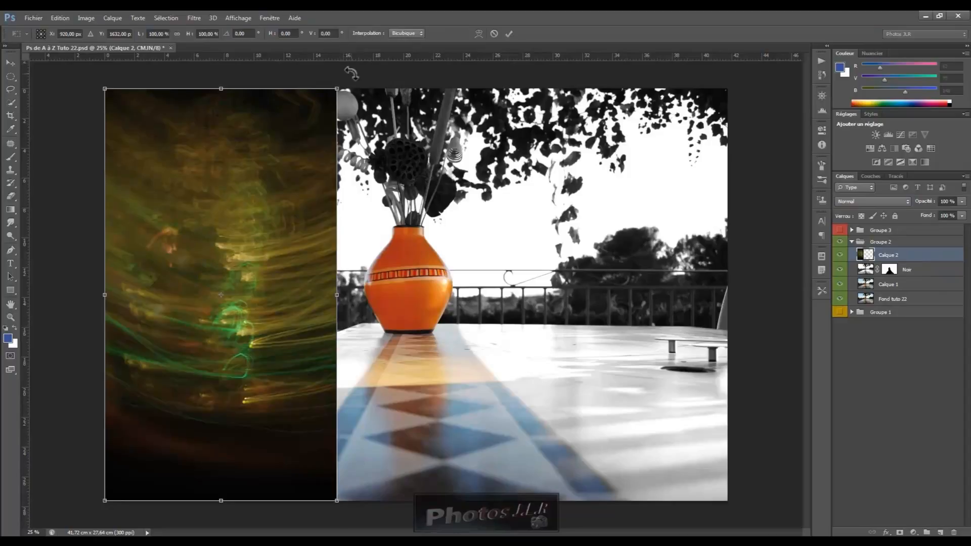
pyautogui.moveTo(349, 74); pyautogui.dragTo(582, 490)
pyautogui.moveTo(460, 129); pyautogui.dragTo(468, 144)
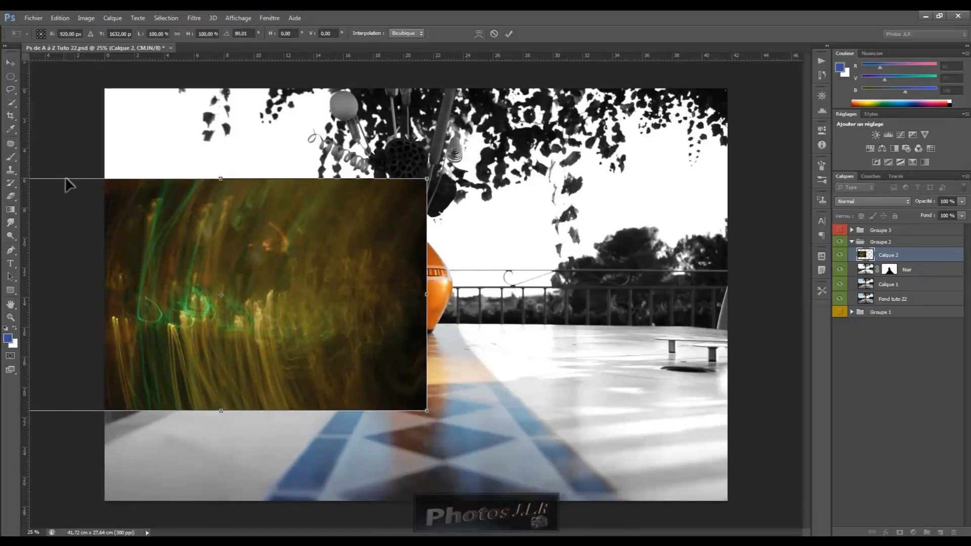
pyautogui.moveTo(265, 242); pyautogui.dragTo(460, 147)
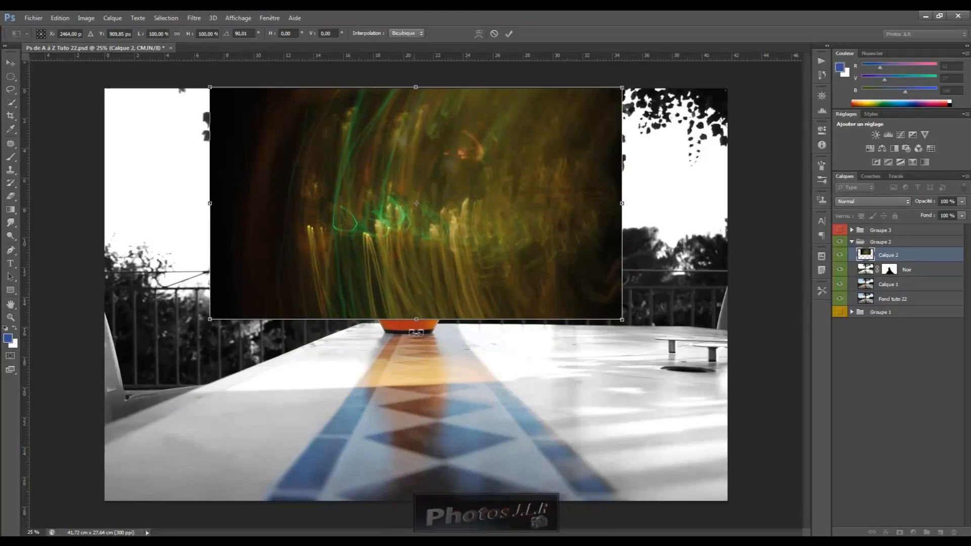
# - Squash the rotated light-trail image vertically to 80 % from its lower edge and apply the transformation
pyautogui.moveTo(417, 319); pyautogui.dragTo(416, 255)
pyautogui.moveTo(416, 244); pyautogui.dragTo(416, 272)
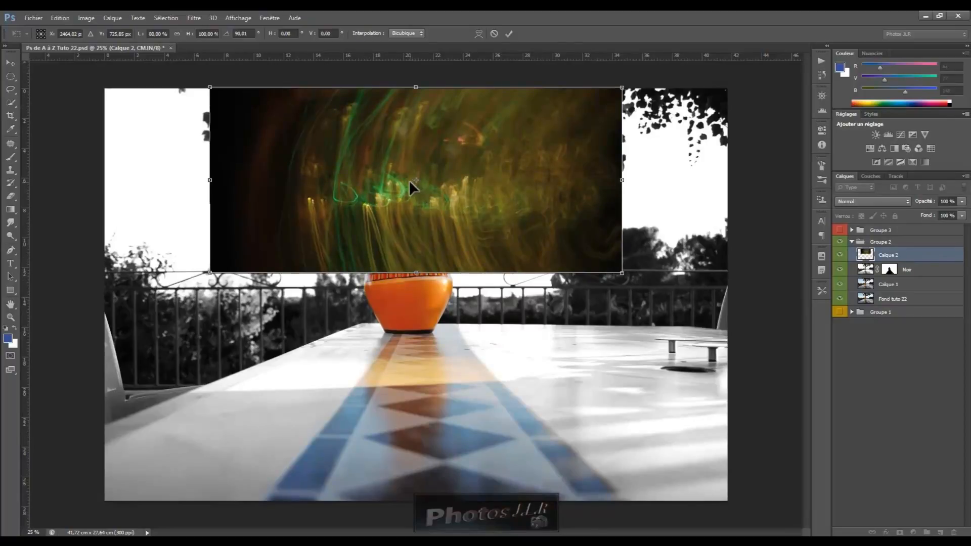
pyautogui.click(509, 34)
pyautogui.press('e')
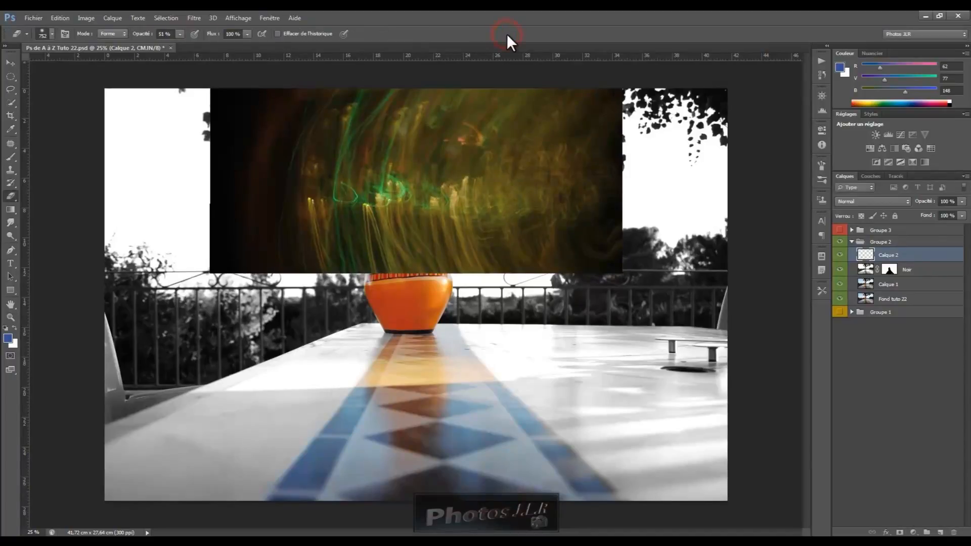
# - Try the Différence, Exclusion and Soustraction blend modes on Calque 2 with the Move tool active
pyautogui.click(9, 63)
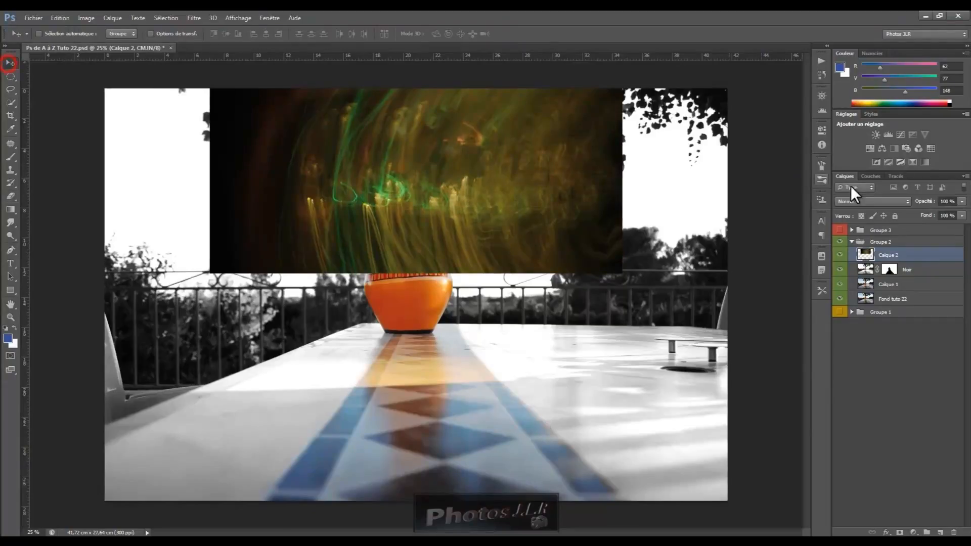
pyautogui.click(910, 261)
pyautogui.click(907, 202)
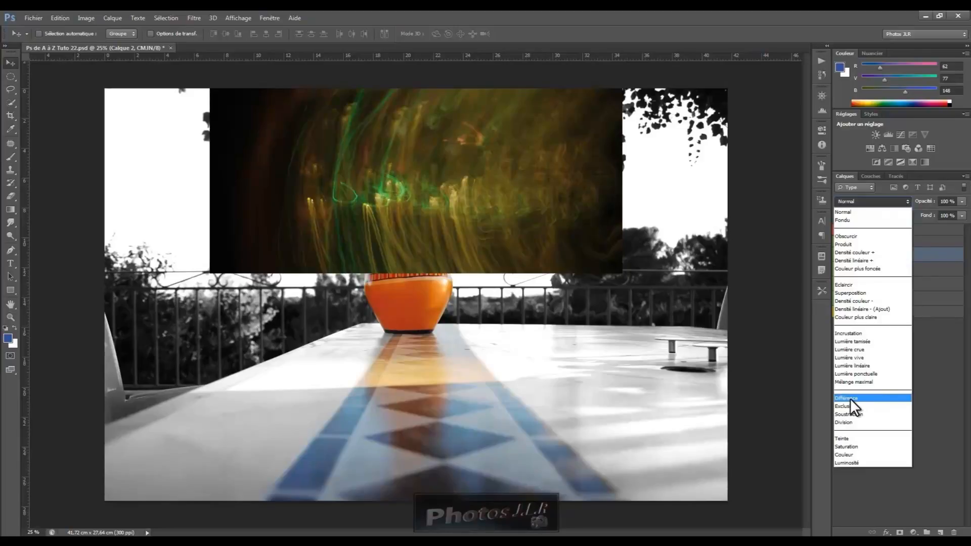
pyautogui.click(878, 396)
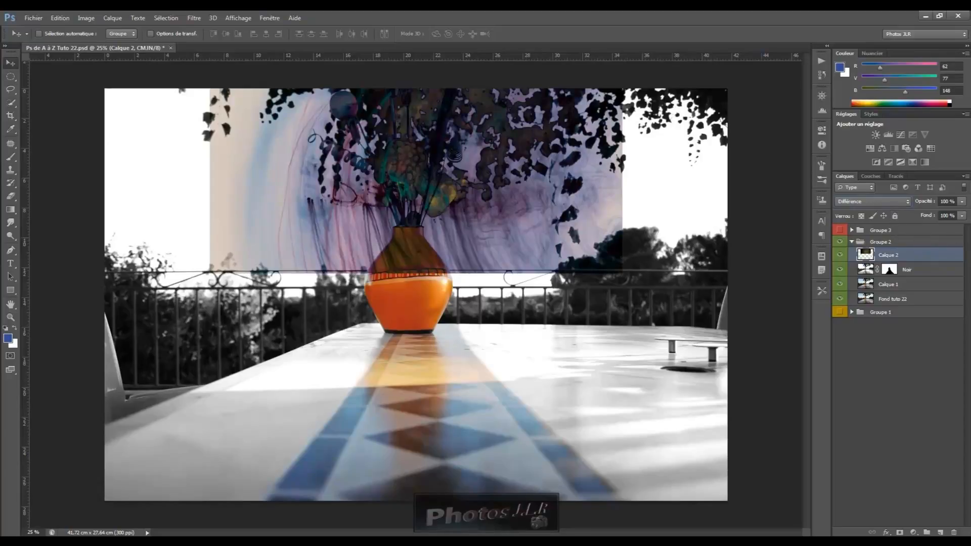
pyautogui.hotkey('shift', '+')
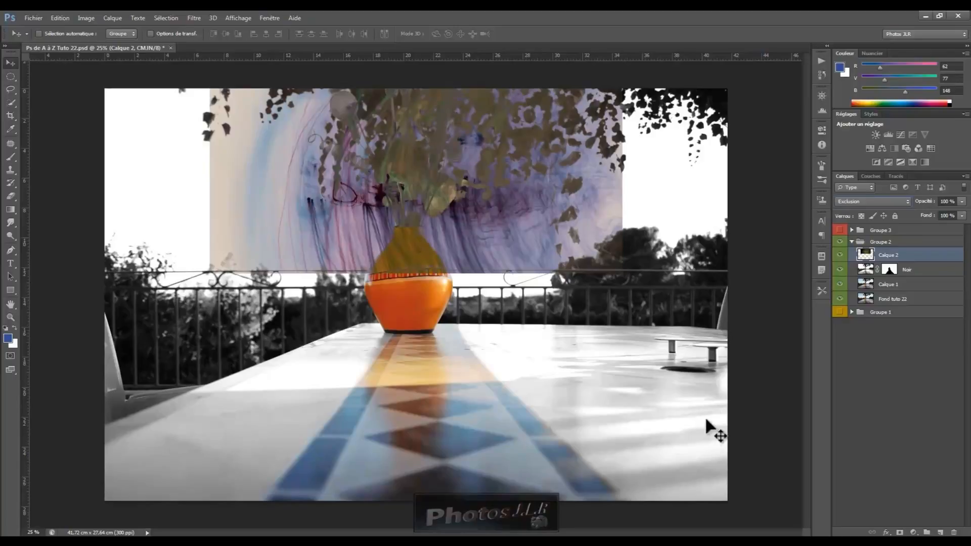
pyautogui.hotkey('shift', '+')
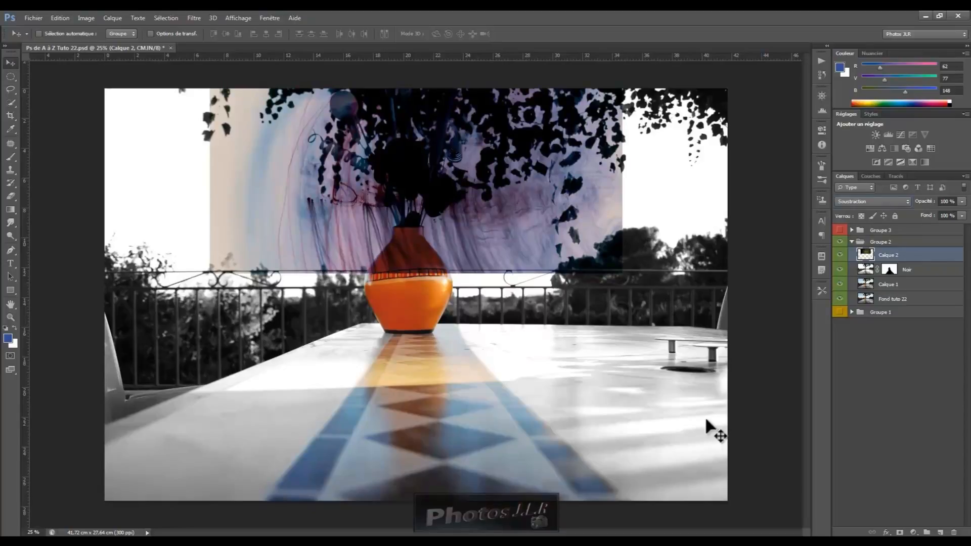
# - Step Calque 2 back through the contrast blend modes, from Lumière ponctuelle through Lumière tamisée, ending on Incrustation
pyautogui.hotkey('shift', '-')
pyautogui.hotkey('shift', '-')
pyautogui.hotkey('shift', '-')
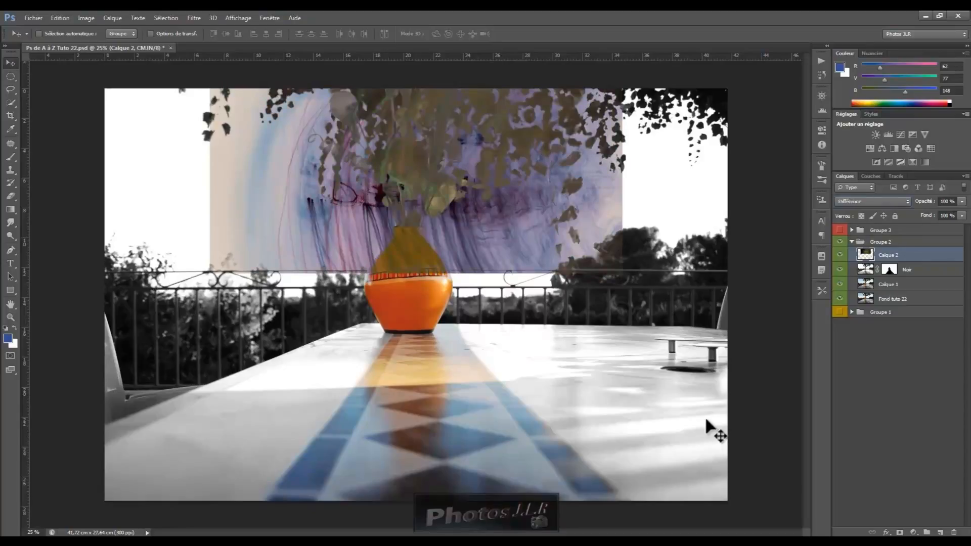
pyautogui.hotkey('shift', '-')
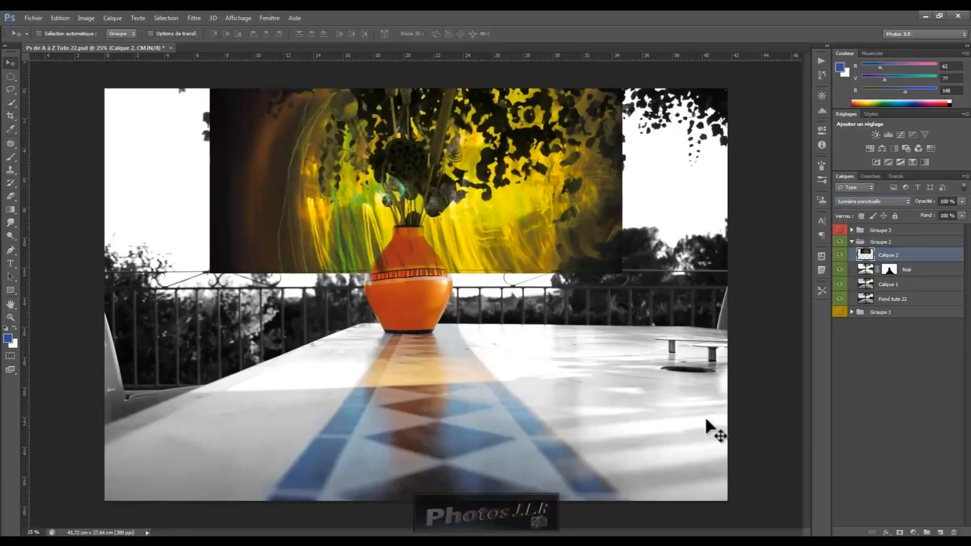
pyautogui.hotkey('shift', '-')
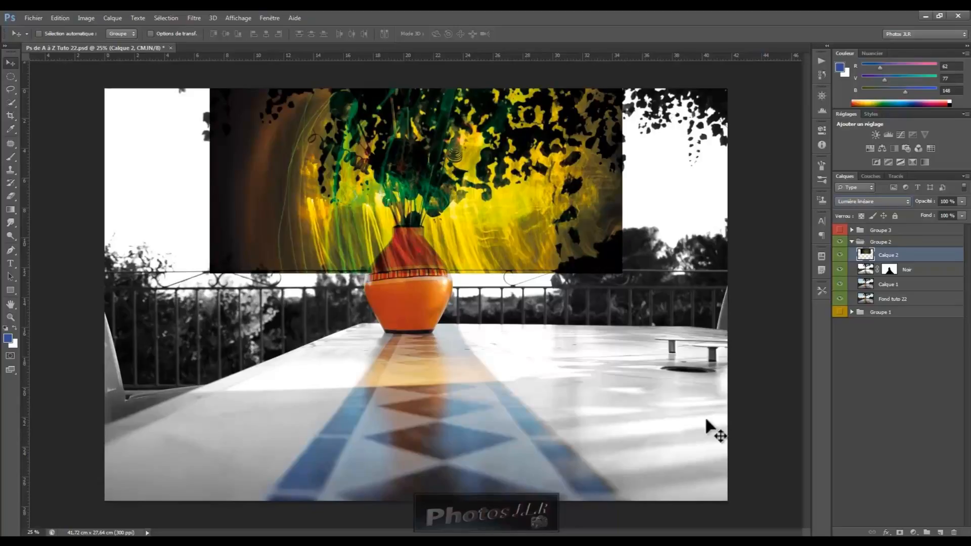
pyautogui.hotkey('shift', '-')
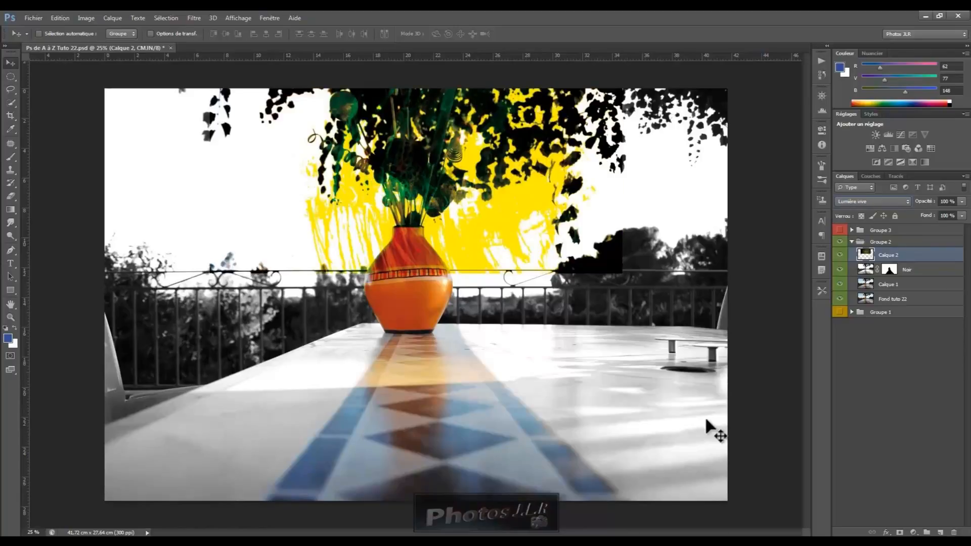
pyautogui.hotkey('shift', '-')
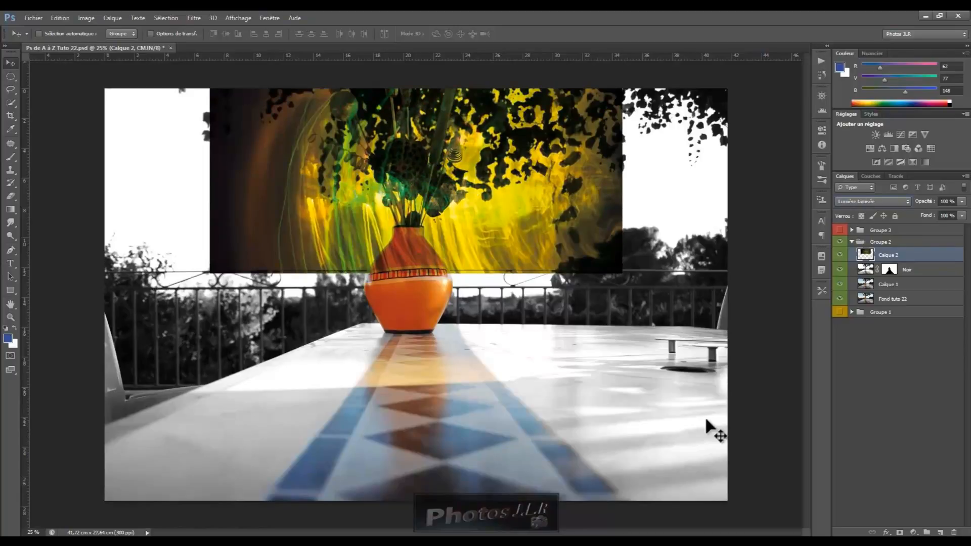
pyautogui.hotkey('shift', '-')
pyautogui.hotkey('shift', '-')
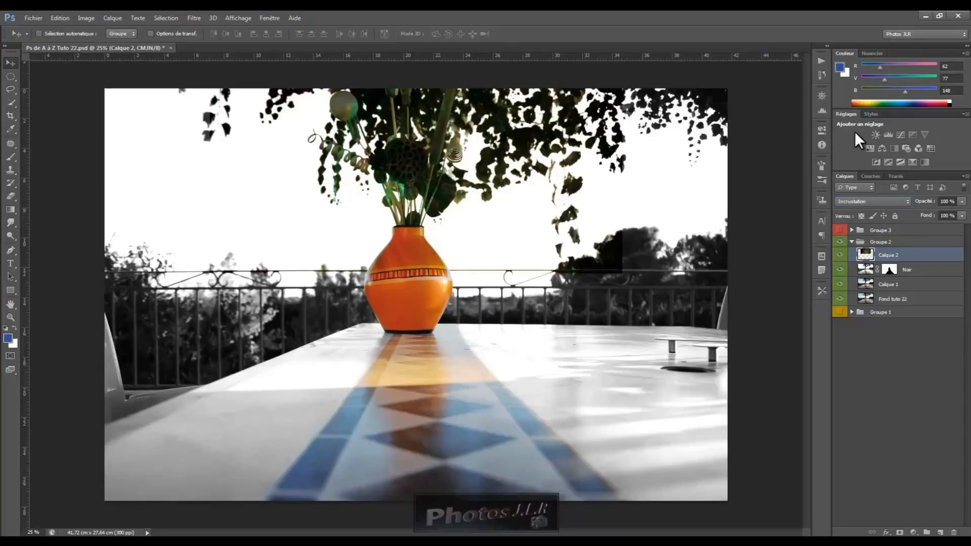
# - Try Couleur plus claire, Densité linéaire - (Ajout) and Lumière crue on Calque 2, and return it to Incrustation
pyautogui.hotkey('shift', '-')
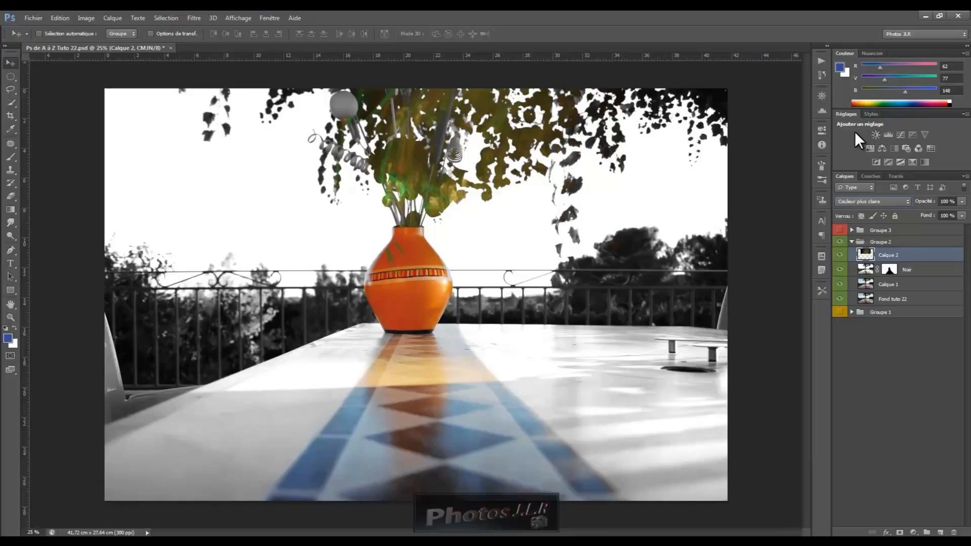
pyautogui.hotkey('shift', '-')
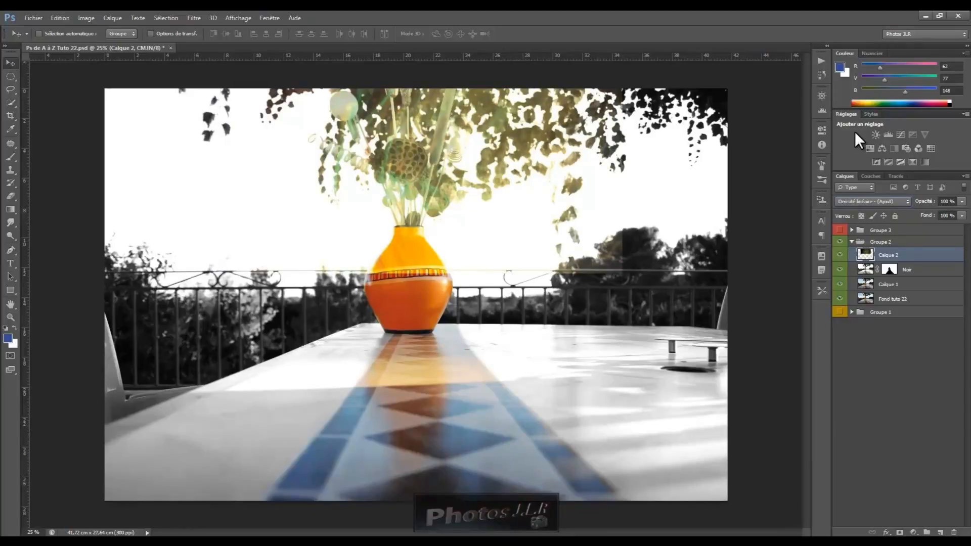
pyautogui.hotkey('shift', '+')
pyautogui.hotkey('shift', '+')
pyautogui.hotkey('shift', '+')
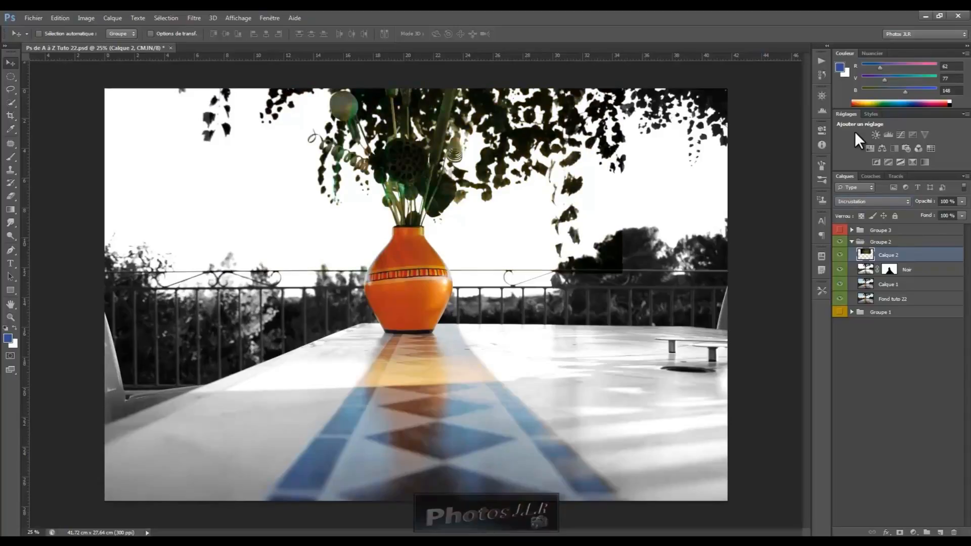
pyautogui.press('Down')
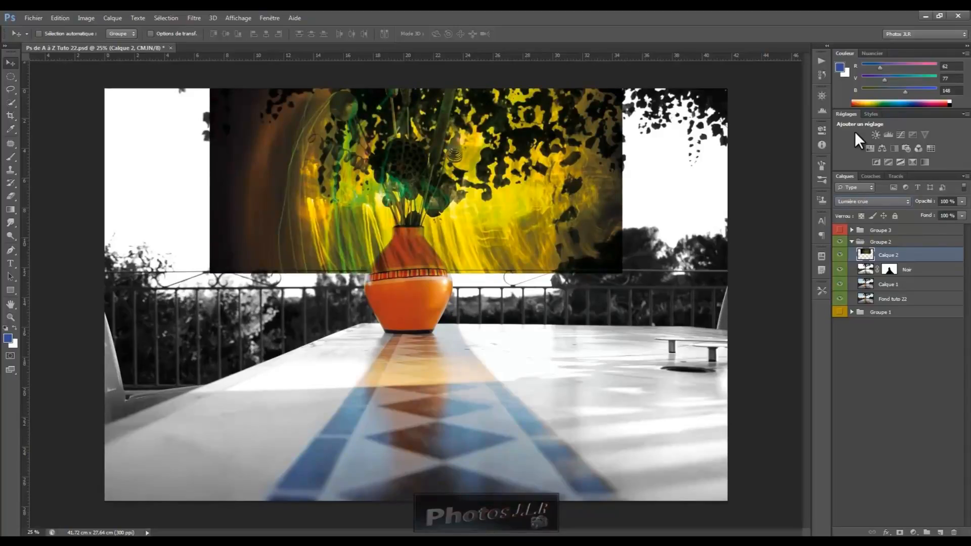
pyautogui.press('Up')
pyautogui.press('Up')
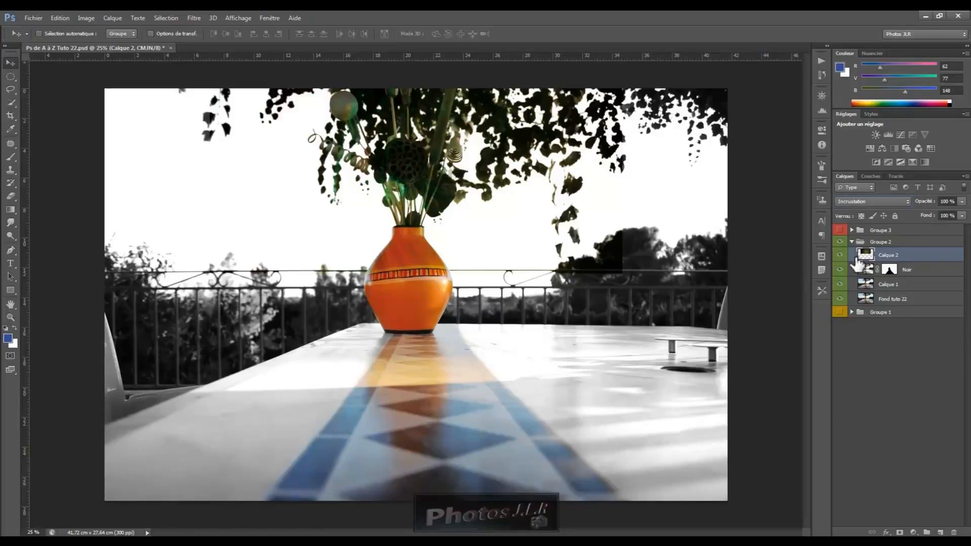
# - Collapse Groupe 2 and hide it
pyautogui.click(851, 242)
pyautogui.click(839, 242)
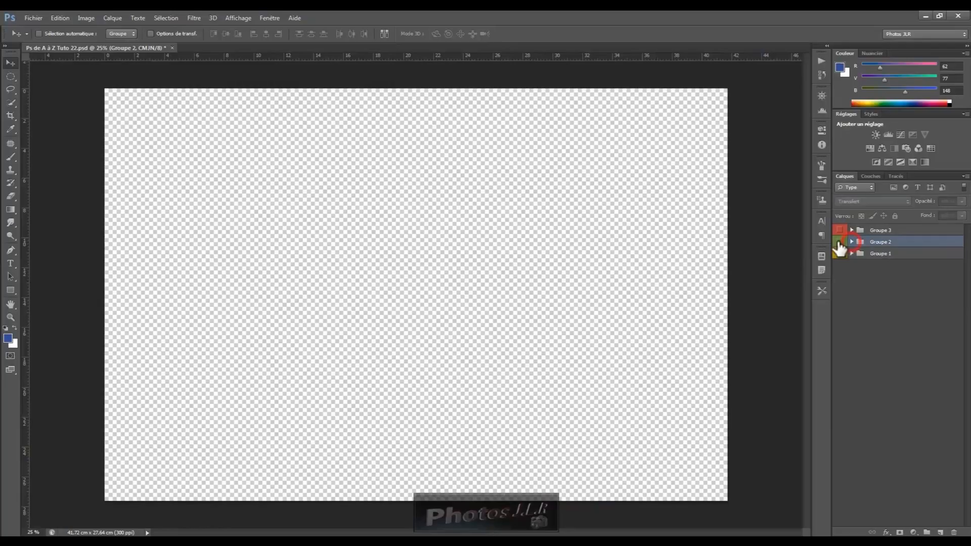
# - Deselect all layers, show and expand Groupe 3, and turn on the visibility of its Feu layer
pyautogui.click(885, 320)
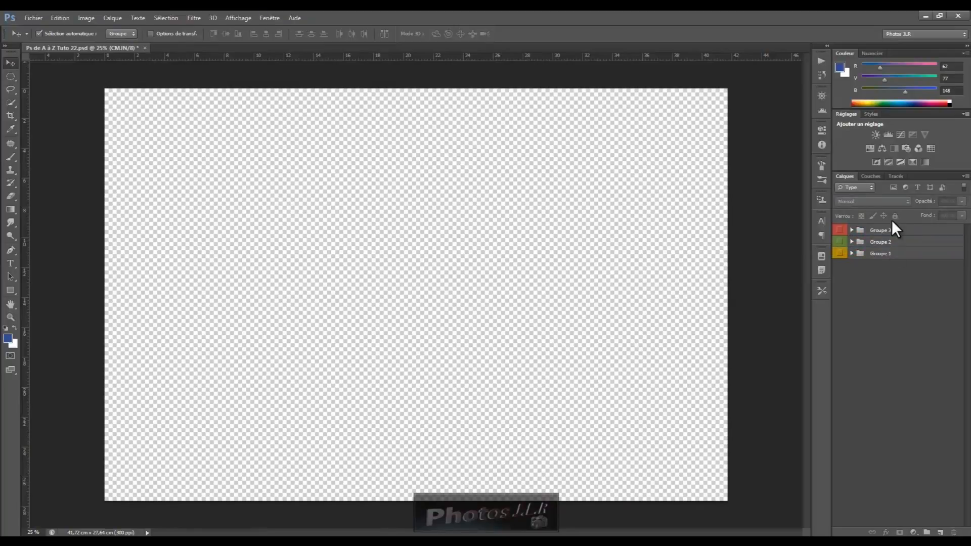
pyautogui.click(839, 231)
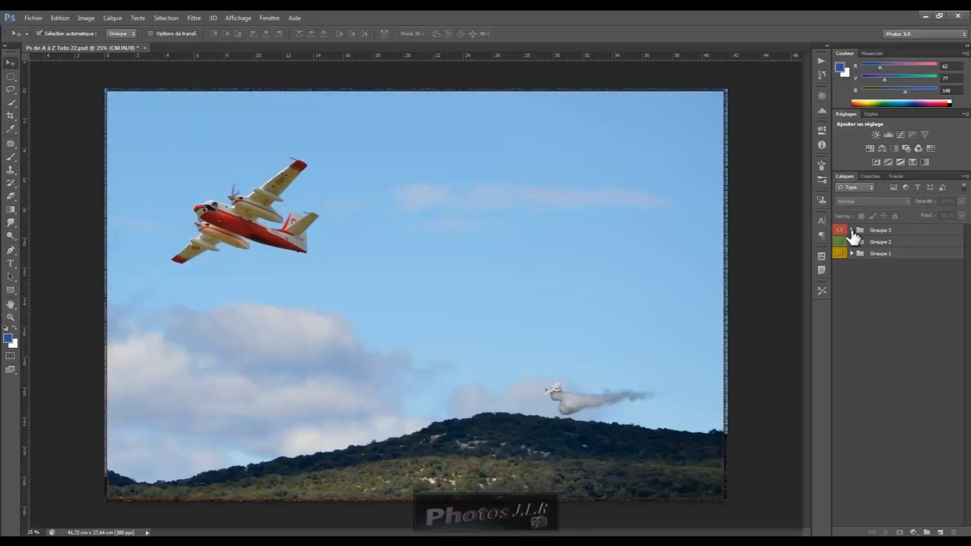
pyautogui.click(851, 230)
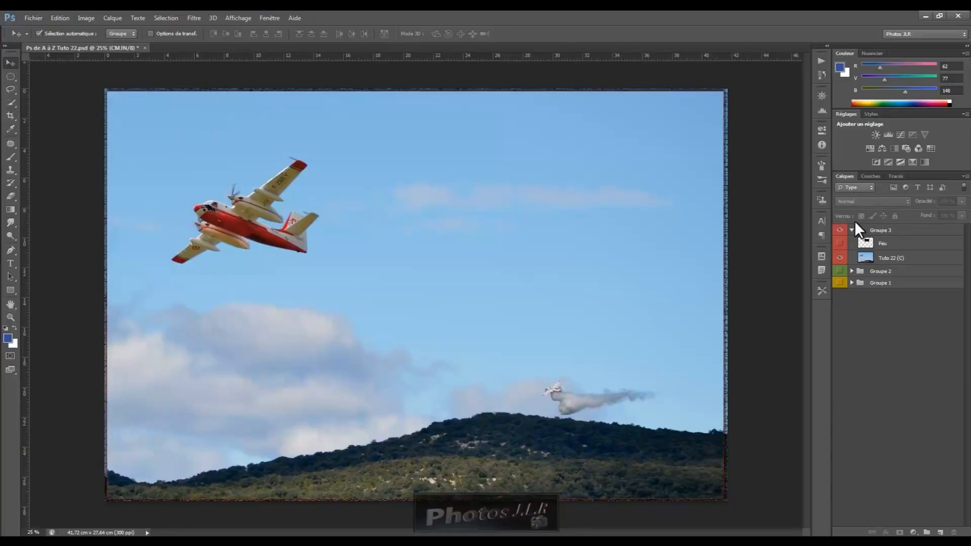
pyautogui.click(840, 244)
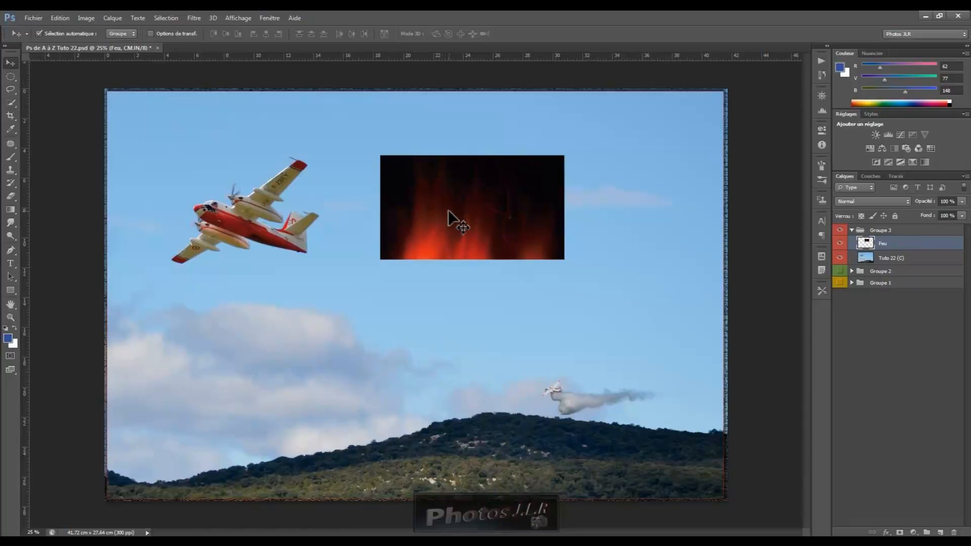
# - Try to move the fire image directly on the canvas with automatic group selection on, and undo the move
pyautogui.moveTo(450, 210); pyautogui.dragTo(478, 229)
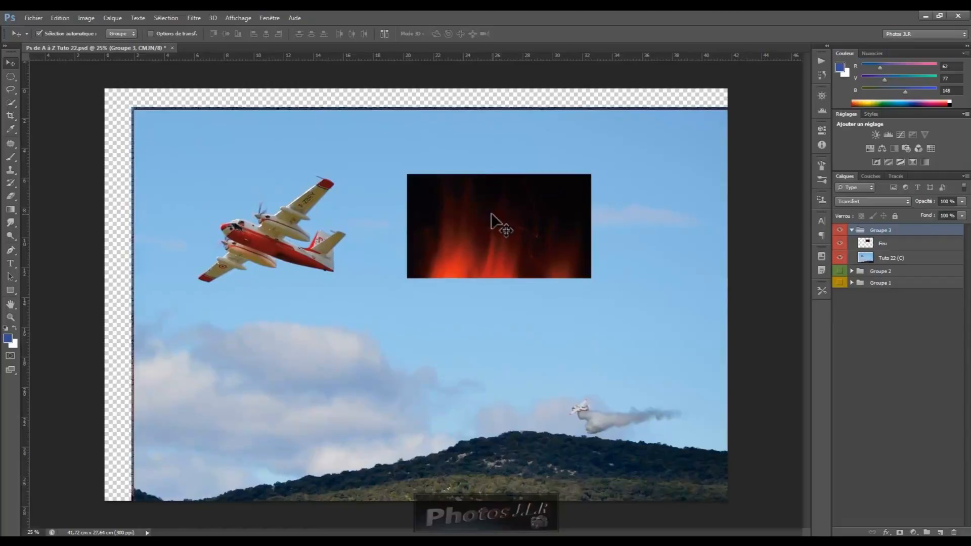
pyautogui.hotkey('ctrl', 'z')
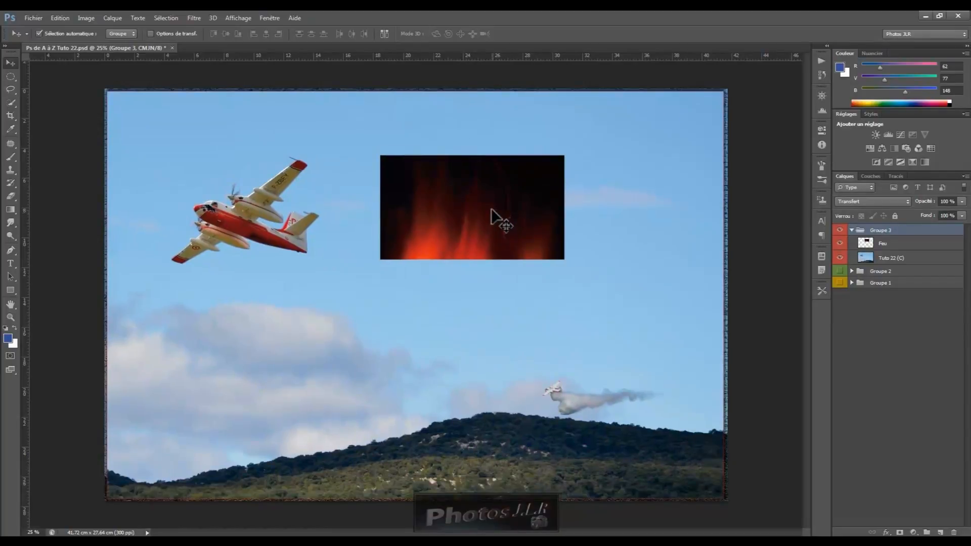
pyautogui.click(912, 246)
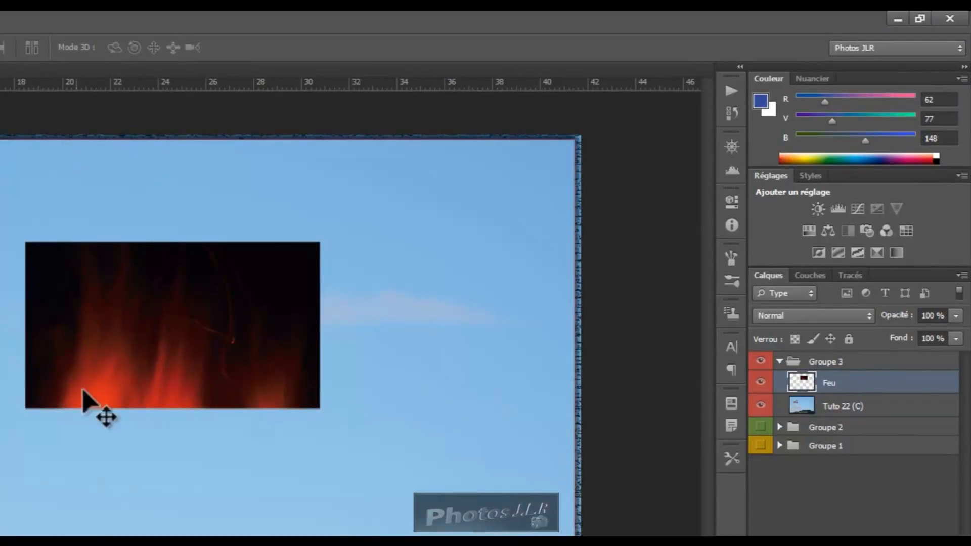
pyautogui.click(194, 331)
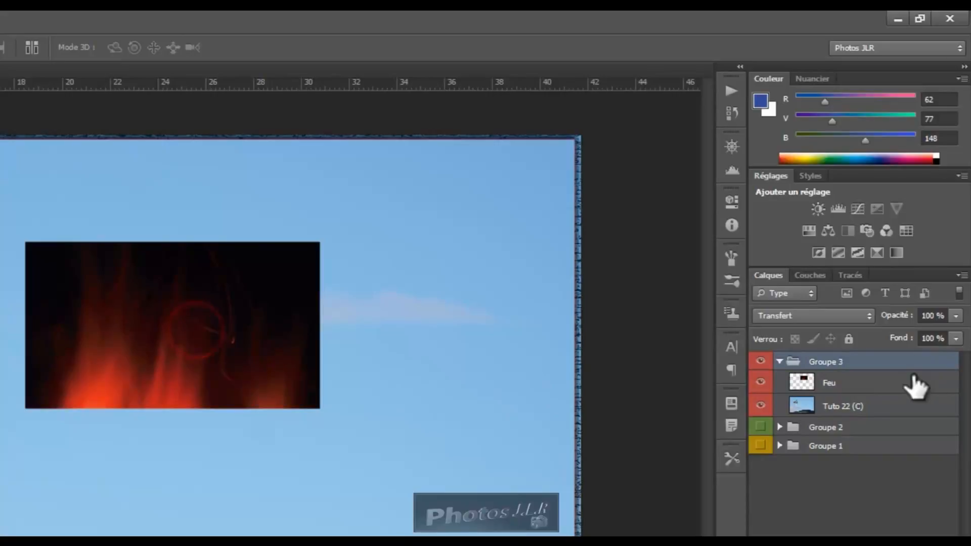
# - Free-transform the Feu layer, moving it onto the hilltop below the small plane and rotating it about 6.7° to follow the ridge
pyautogui.click(852, 386)
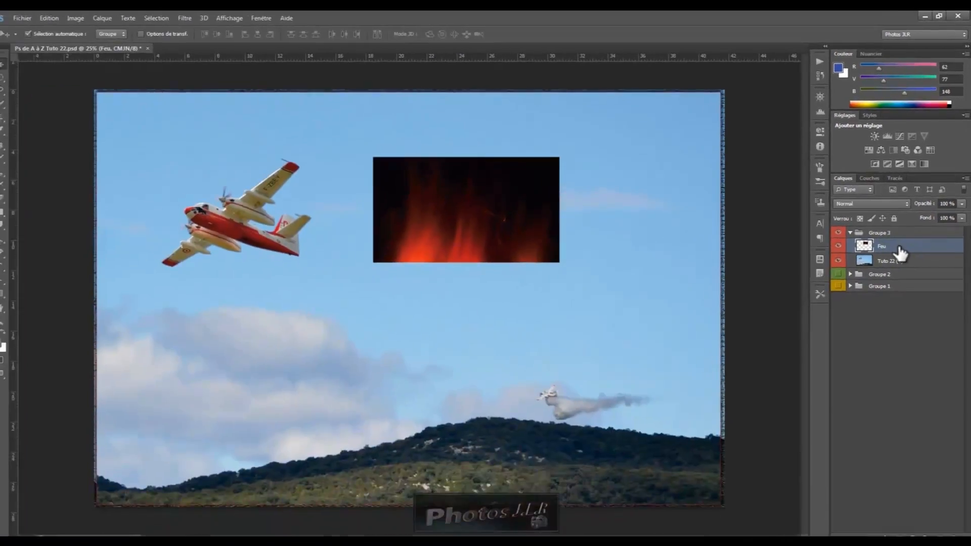
pyautogui.hotkey('ctrl', 't')
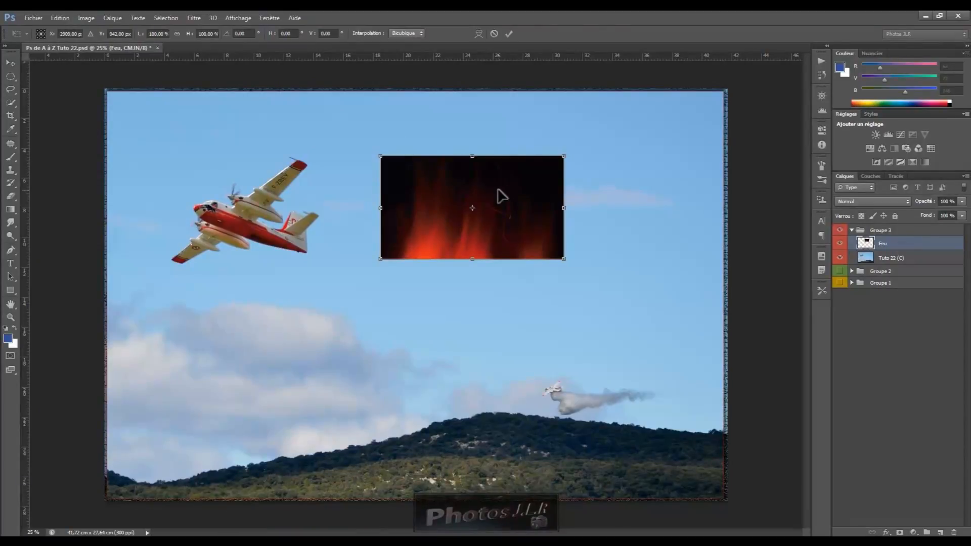
pyautogui.moveTo(492, 190); pyautogui.dragTo(611, 341)
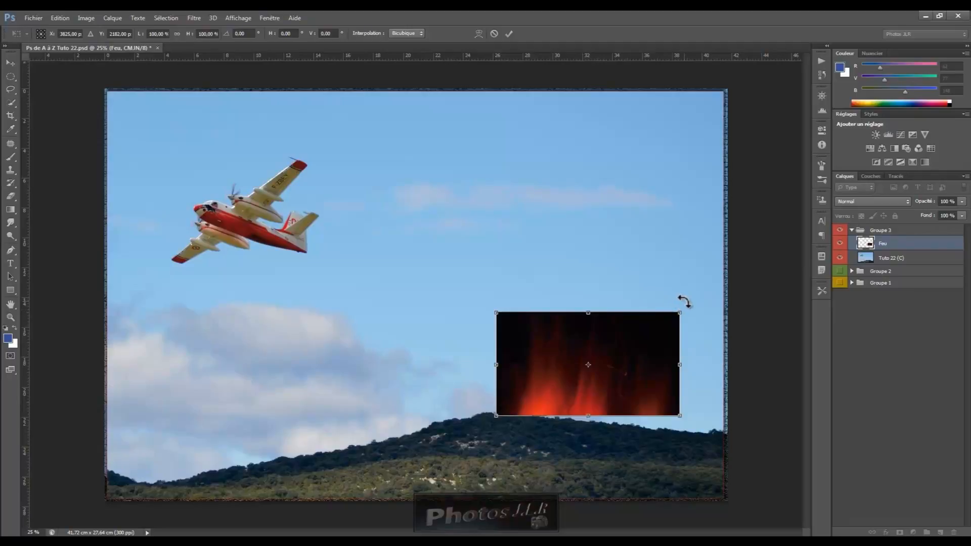
pyautogui.moveTo(684, 302); pyautogui.dragTo(692, 312)
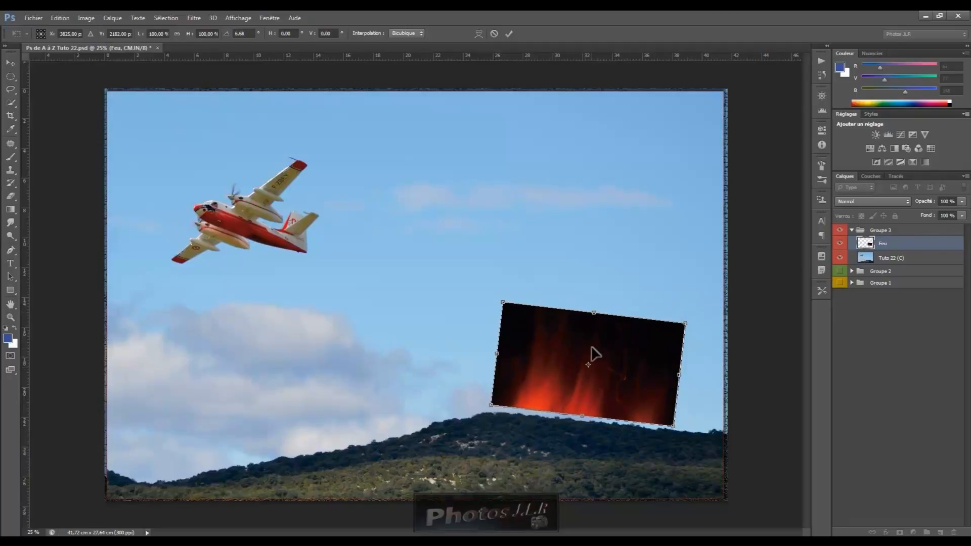
pyautogui.moveTo(591, 347); pyautogui.dragTo(588, 354)
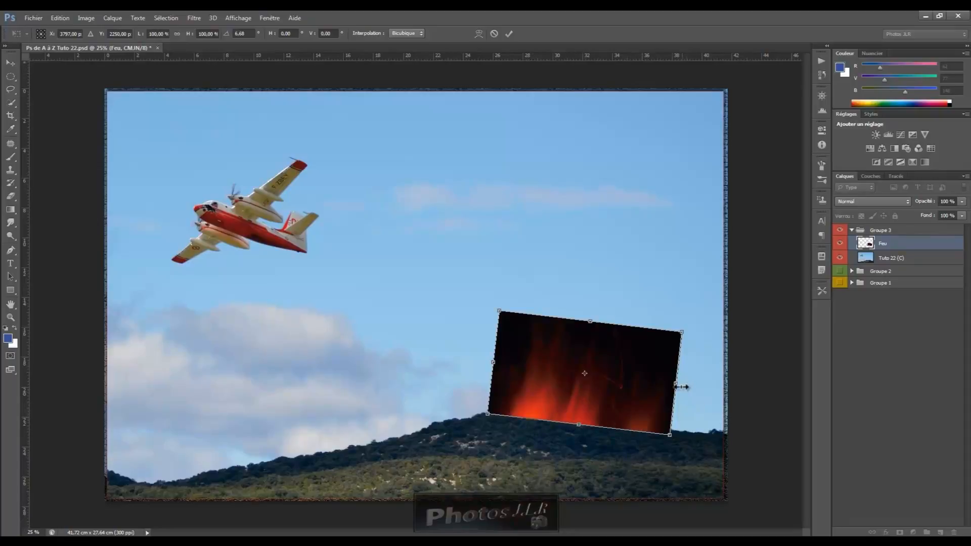
# - Shrink the fire image to about 77% width and 57% height, and apply the transformation
pyautogui.moveTo(675, 383); pyautogui.dragTo(631, 376)
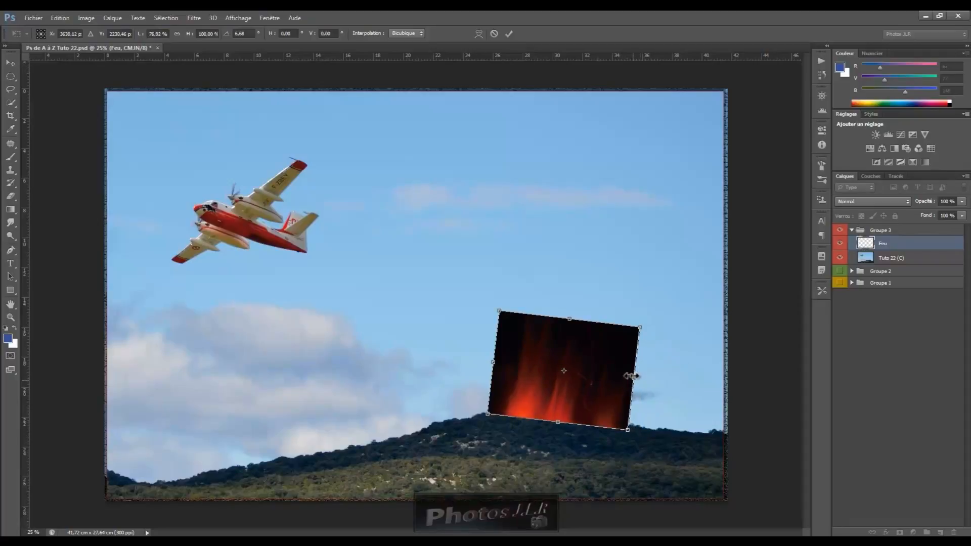
pyautogui.moveTo(569, 320); pyautogui.dragTo(566, 353)
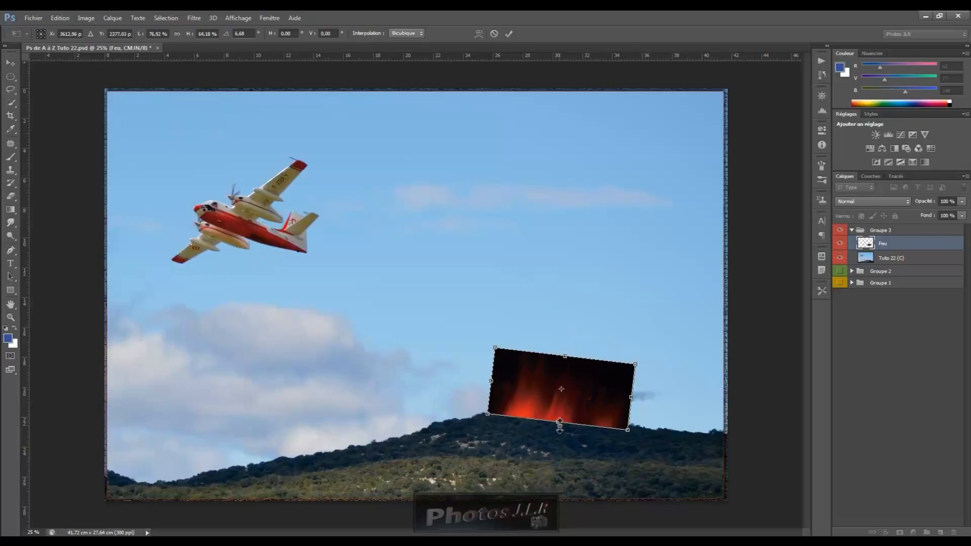
pyautogui.moveTo(557, 424); pyautogui.dragTo(557, 422)
pyautogui.moveTo(564, 356); pyautogui.dragTo(564, 362)
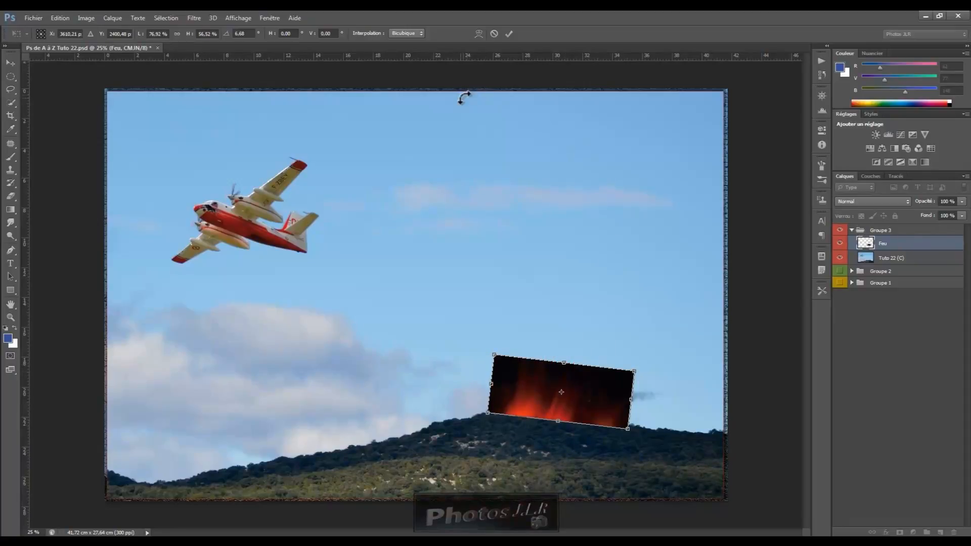
pyautogui.click(508, 34)
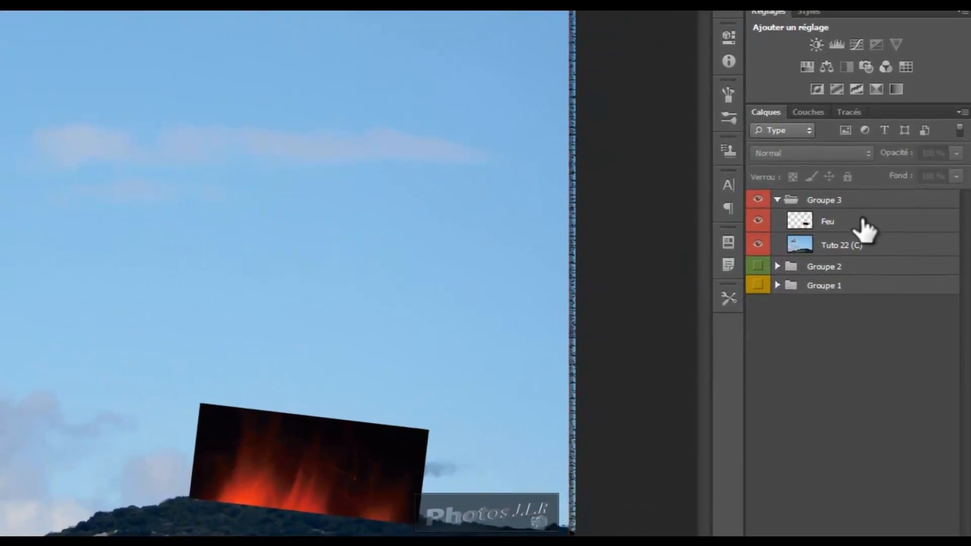
# - Move only the Feu layer up into the sky and back down onto the hill ridge, over the small plane
pyautogui.click(862, 222)
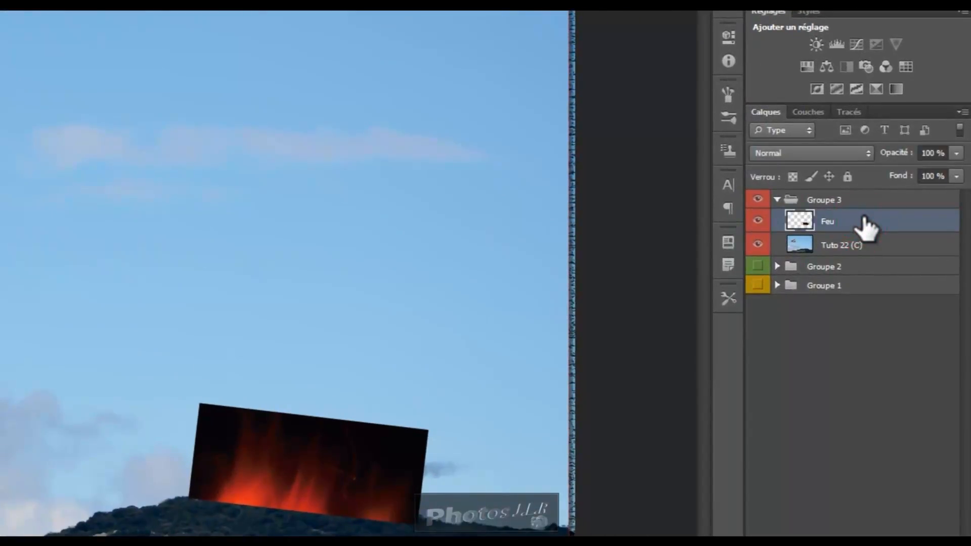
pyautogui.click(290, 470)
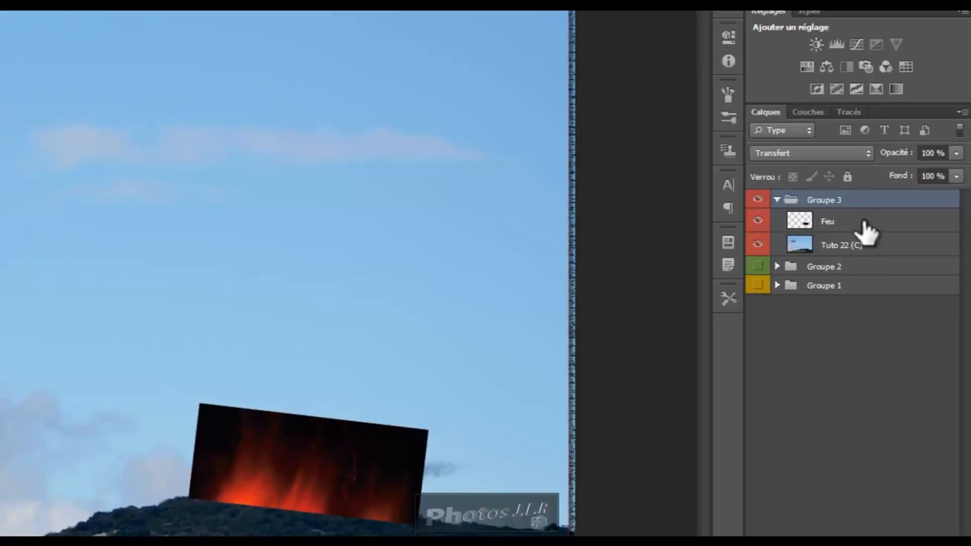
pyautogui.click(863, 223)
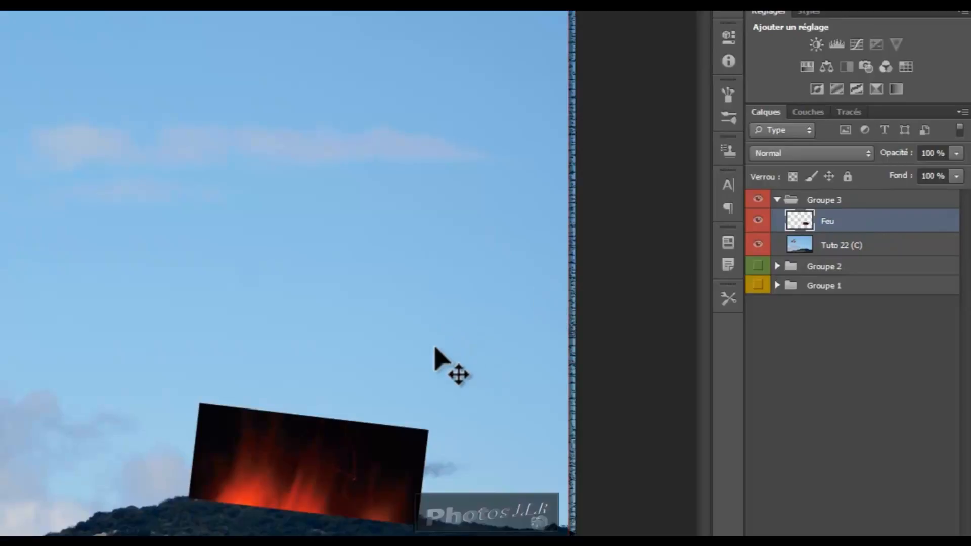
pyautogui.moveTo(358, 454); pyautogui.dragTo(401, 394)
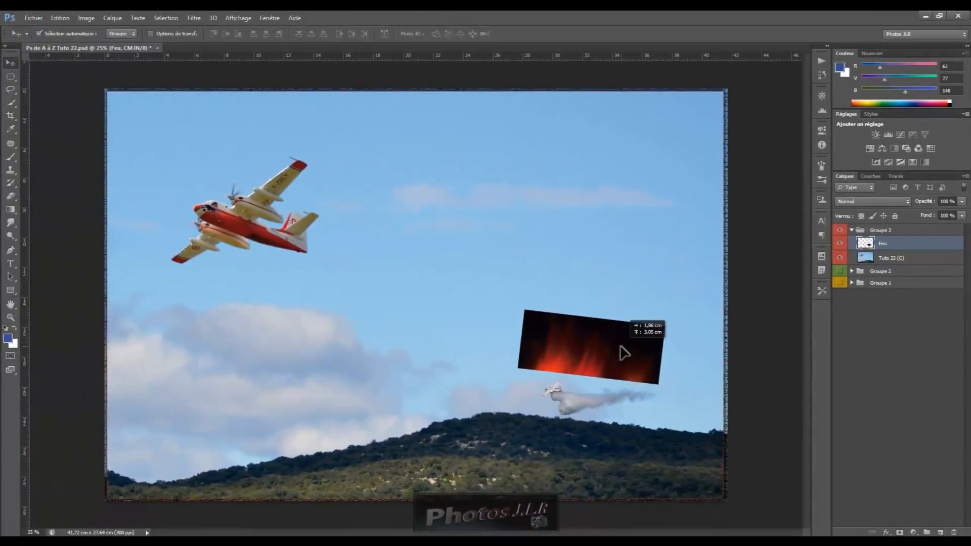
pyautogui.moveTo(624, 352); pyautogui.dragTo(609, 388)
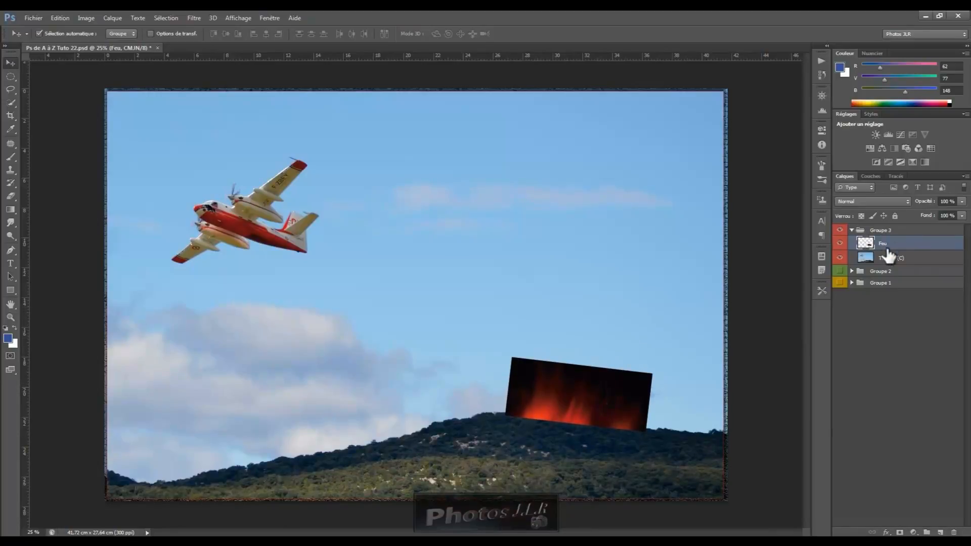
# - Activate the Clone Stamp tool and set the Feu layer's blend mode to Eclaircir
pyautogui.press('s')
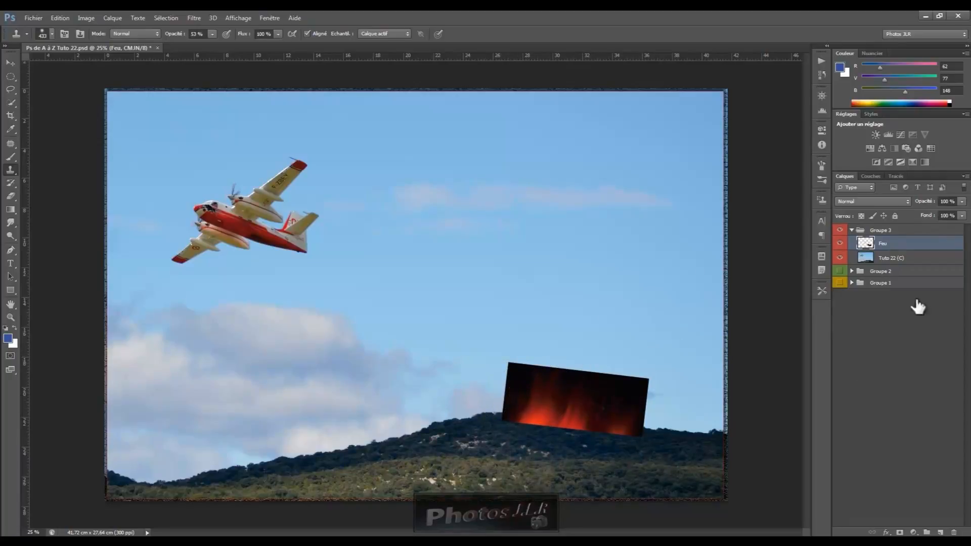
pyautogui.click(893, 202)
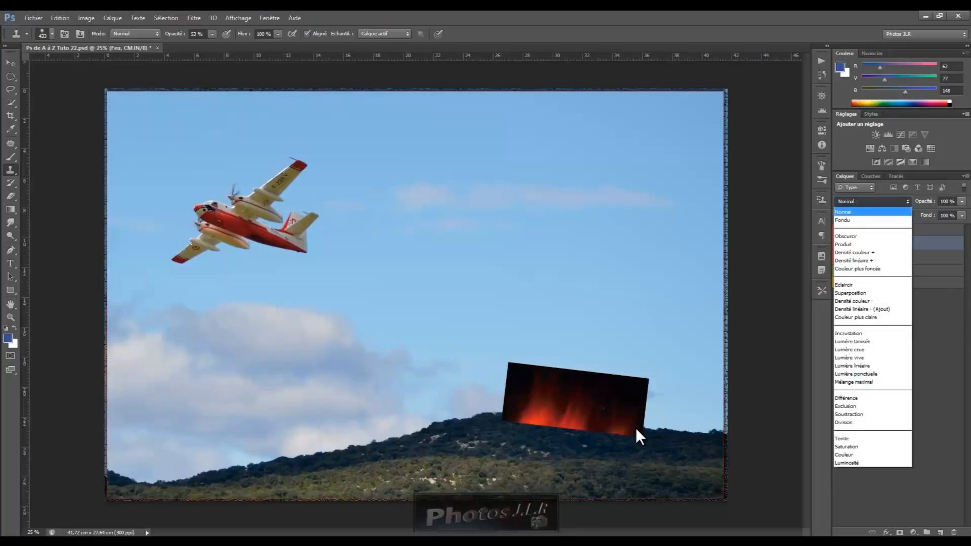
pyautogui.click(872, 285)
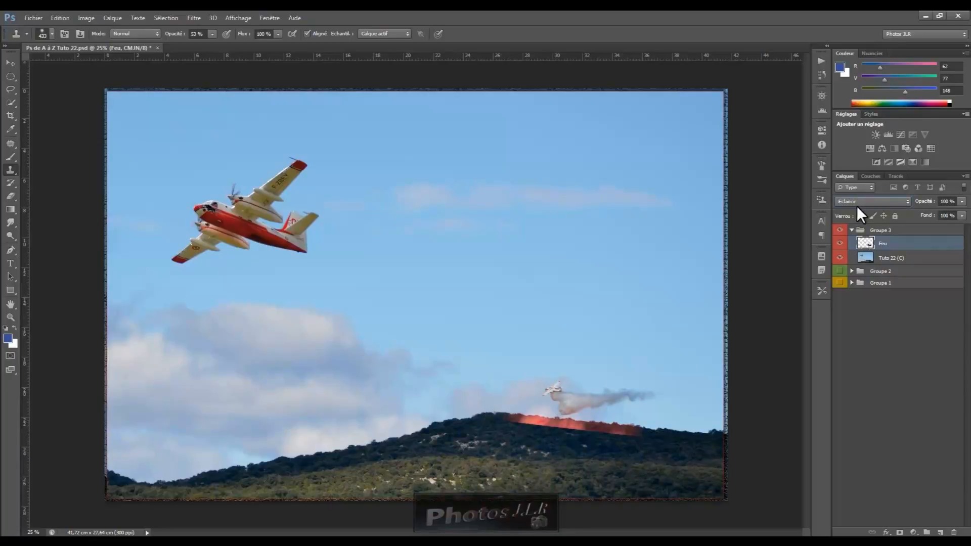
# - Try Superposition, Densité couleur -, Densité linéaire - (Ajout) and Couleur plus claire on the Feu layer, and return it to Eclaircir
pyautogui.press('Down')
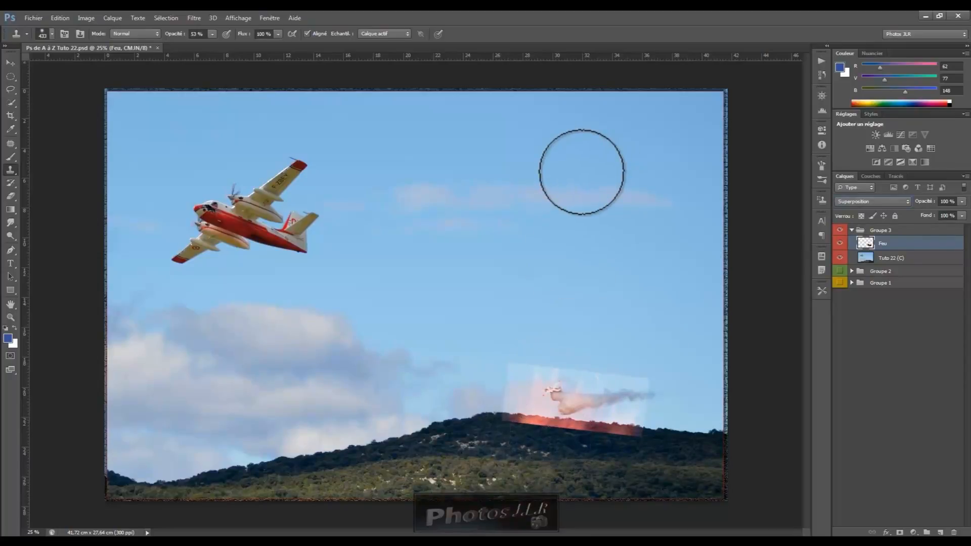
pyautogui.press('Up')
pyautogui.press('Down')
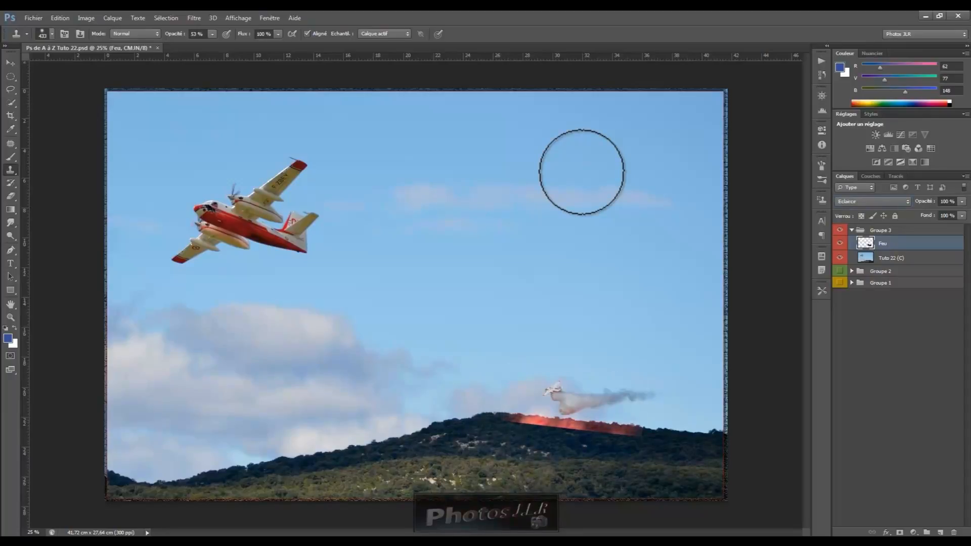
pyautogui.hotkey('shift', 'alt', 'o')
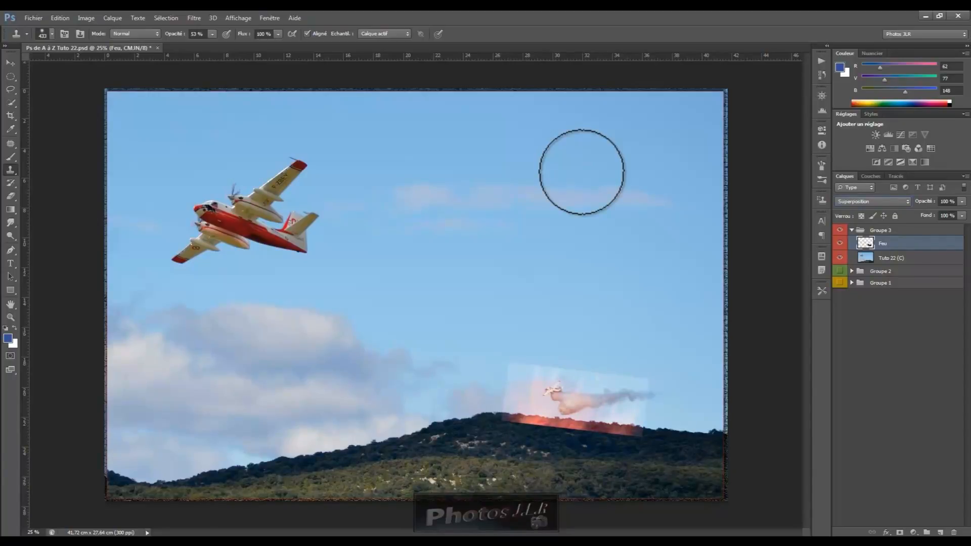
pyautogui.hotkey('shift', 'alt', 'b')
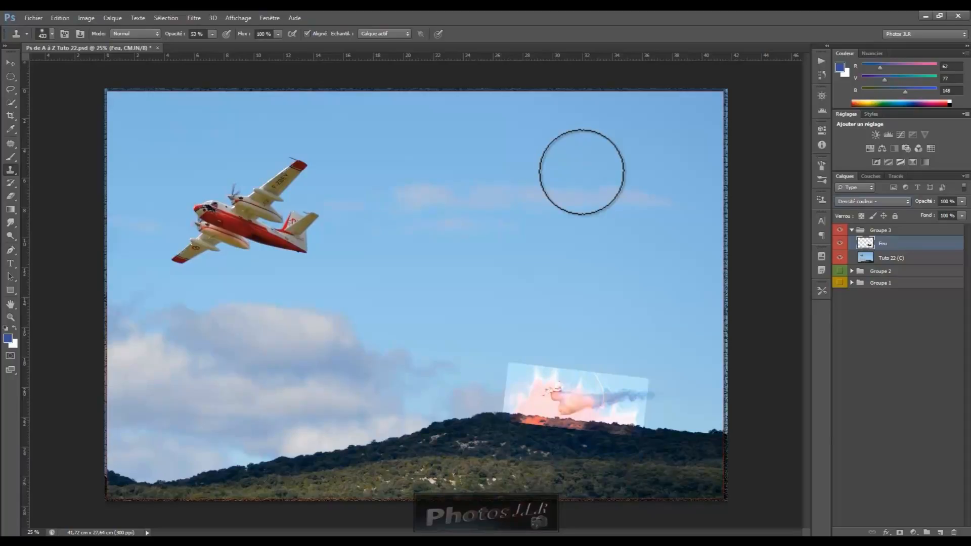
pyautogui.press('Down')
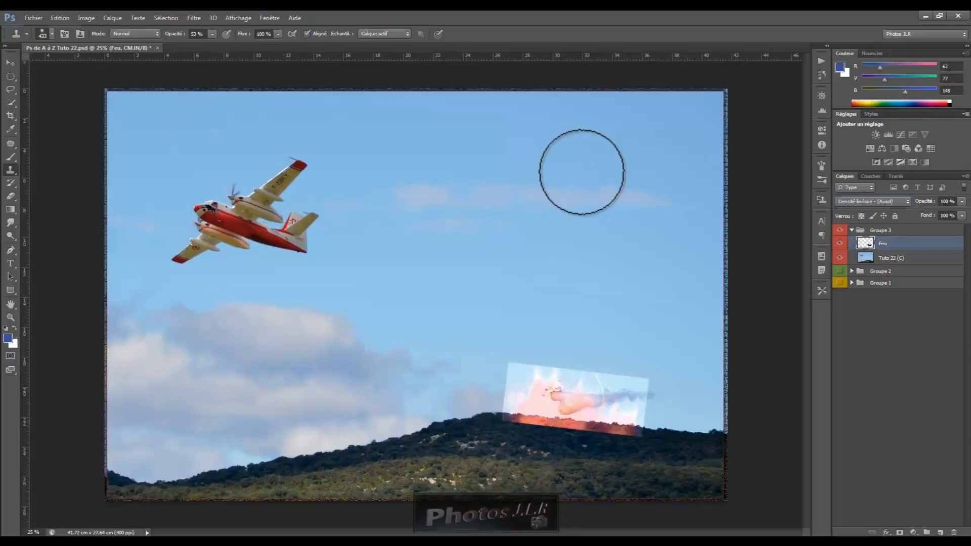
pyautogui.press('Down')
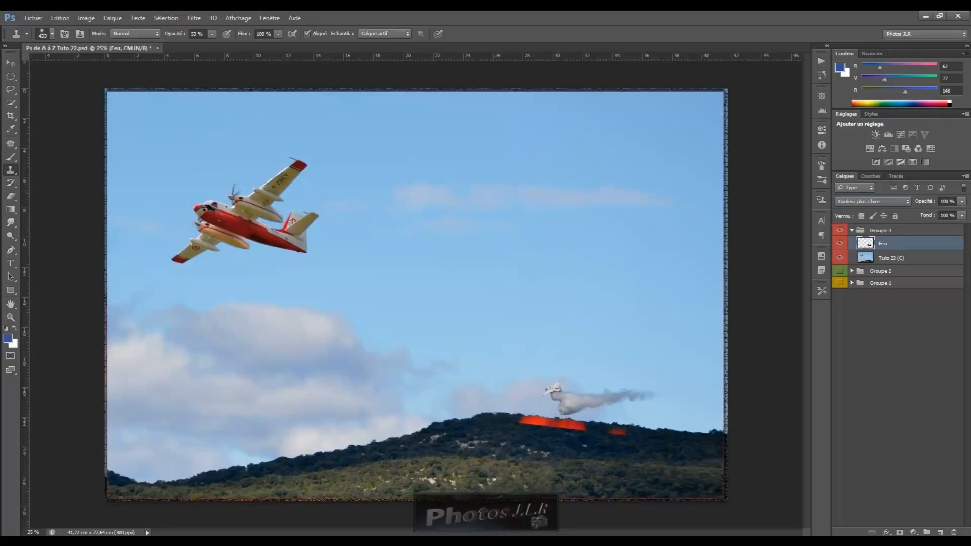
pyautogui.click(899, 201)
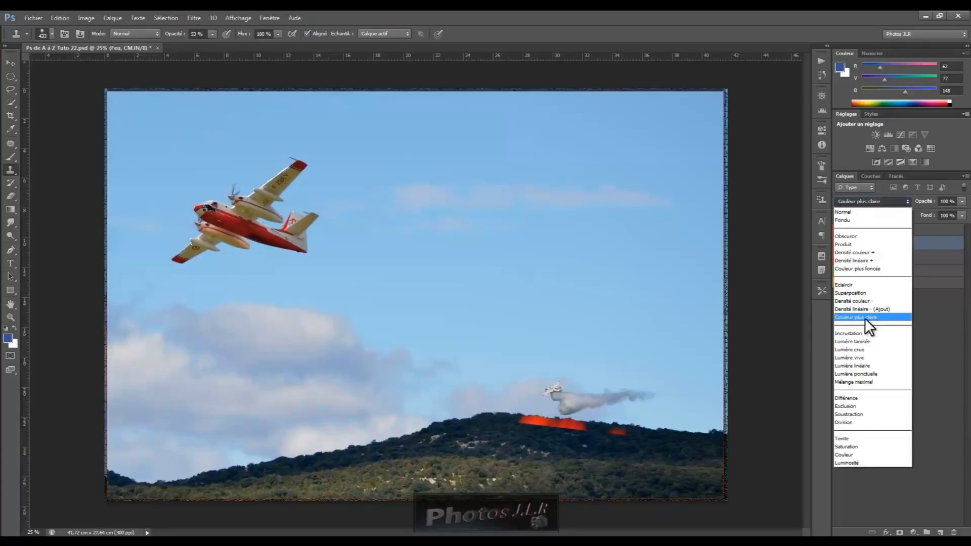
pyautogui.click(843, 284)
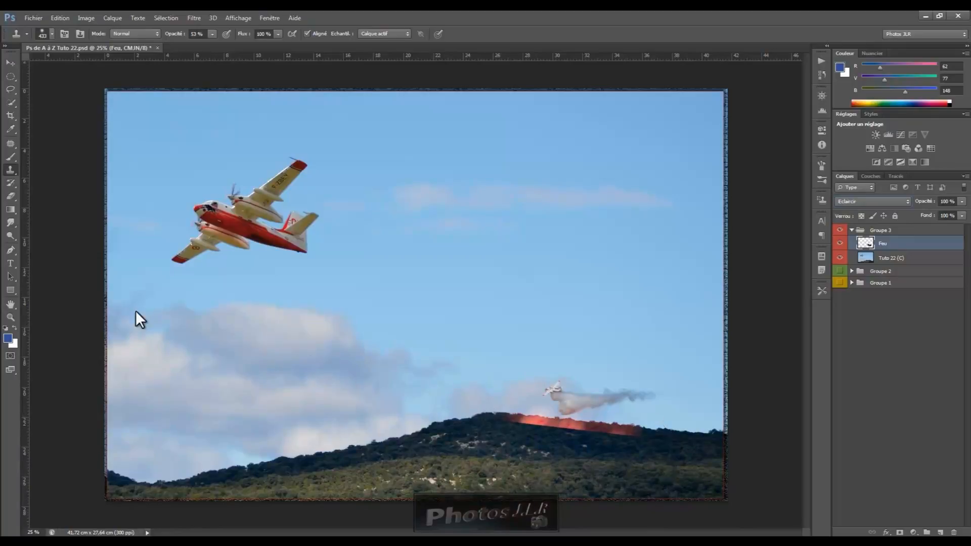
# - Activate the Eraser with a soft brush of 390 px diameter and 0% hardness, and set its opacity to 50%
pyautogui.click(10, 197)
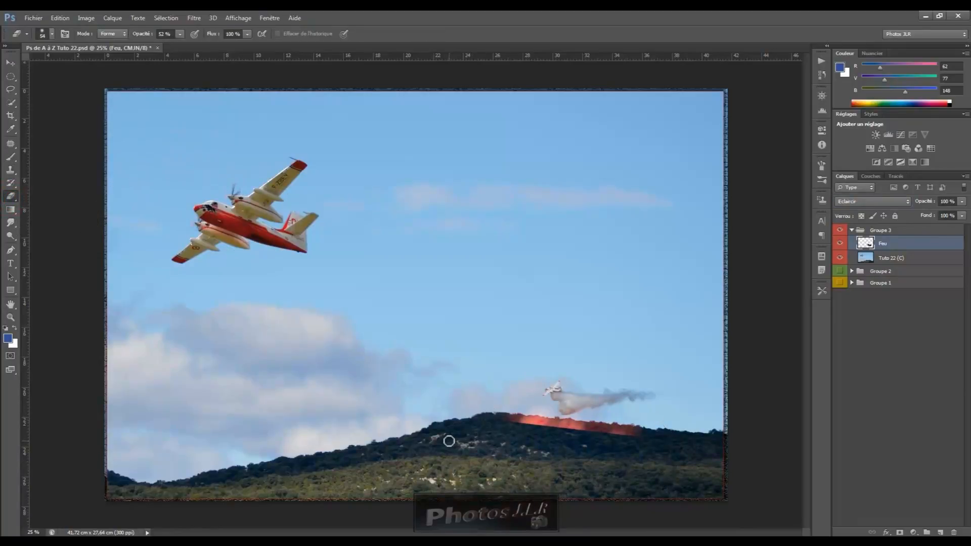
pyautogui.moveTo(461, 438)
pyautogui.mouseDown()
pyautogui.moveTo(485, 438)
pyautogui.moveTo(469, 399)
pyautogui.mouseUp()
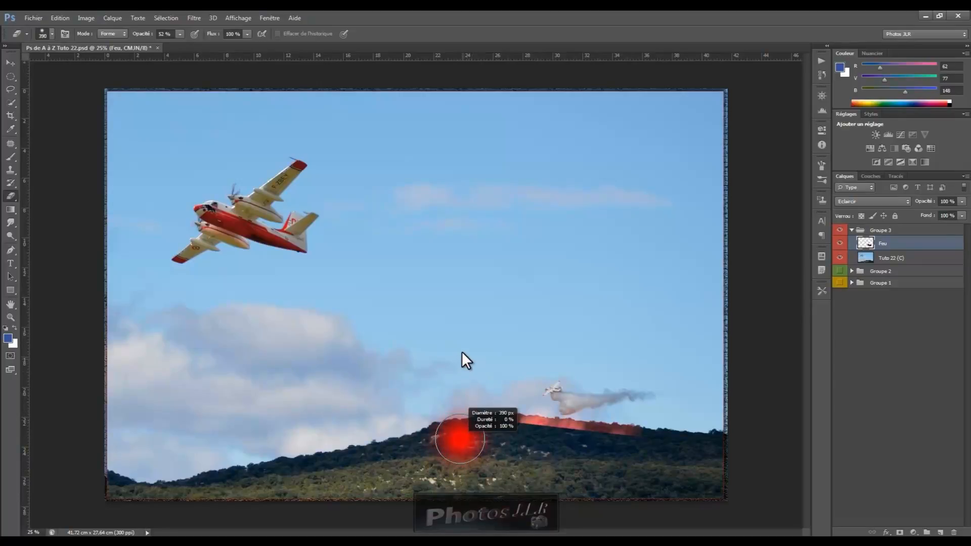
pyautogui.moveTo(462, 353); pyautogui.dragTo(455, 347)
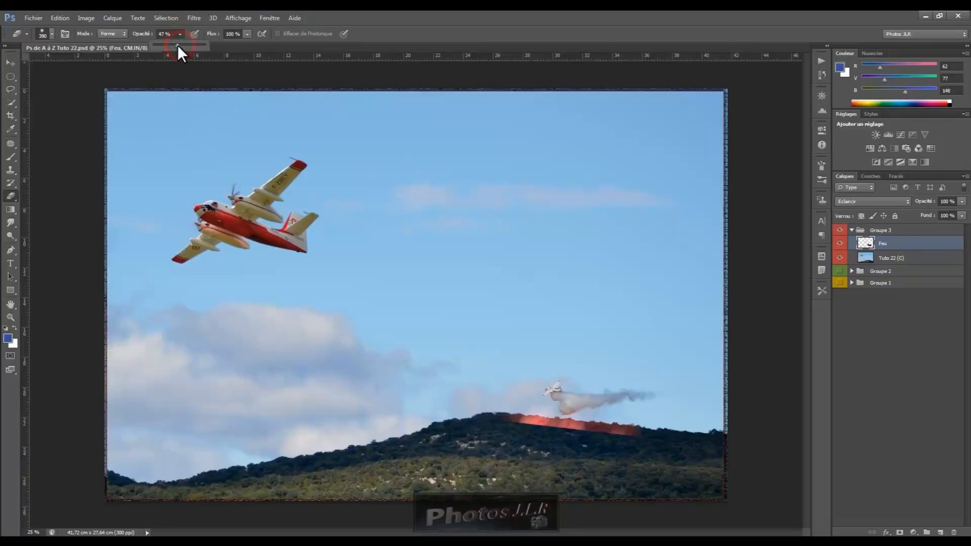
pyautogui.moveTo(178, 44); pyautogui.dragTo(179, 44)
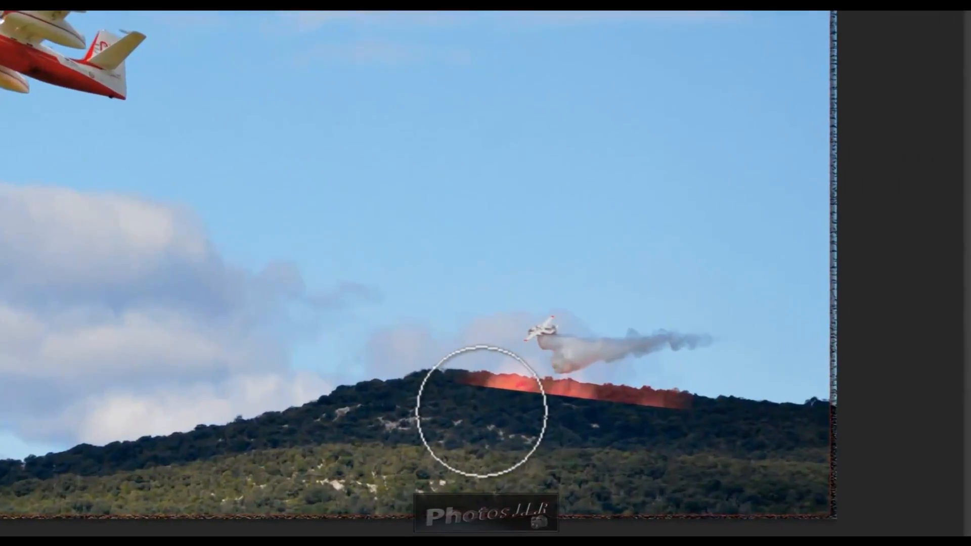
# - Erase the lower edge and the right end of the red fire band on the Feu layer along the hill ridge
pyautogui.moveTo(480, 411)
pyautogui.mouseDown()
pyautogui.moveTo(530, 428)
pyautogui.moveTo(617, 432)
pyautogui.mouseUp()
pyautogui.moveTo(693, 438)
pyautogui.mouseDown()
pyautogui.moveTo(660, 434)
pyautogui.moveTo(682, 422)
pyautogui.moveTo(669, 432)
pyautogui.moveTo(680, 421)
pyautogui.moveTo(665, 432)
pyautogui.moveTo(678, 422)
pyautogui.moveTo(656, 426)
pyautogui.moveTo(688, 415)
pyautogui.moveTo(668, 416)
pyautogui.moveTo(674, 409)
pyautogui.moveTo(627, 424)
pyautogui.moveTo(660, 409)
pyautogui.moveTo(636, 387)
pyautogui.mouseUp()
pyautogui.click(644, 351)
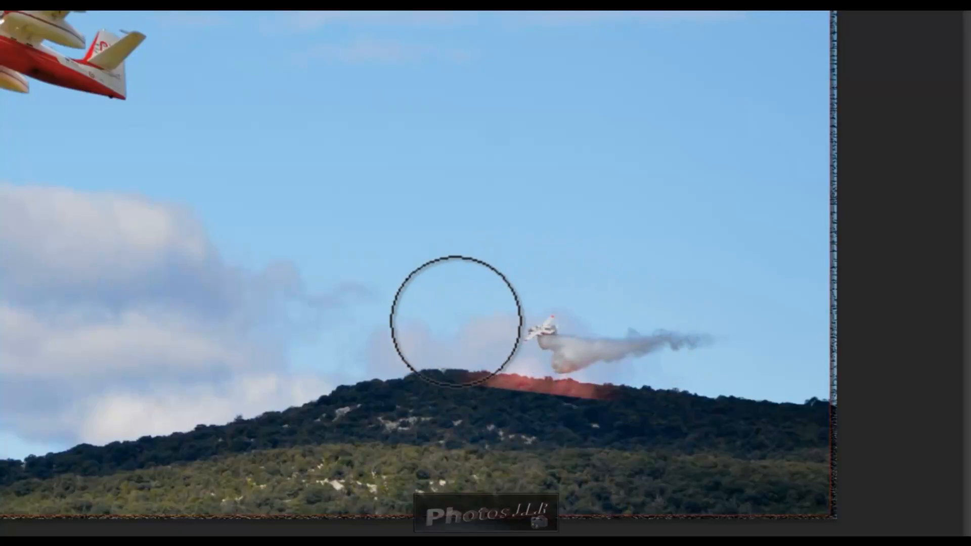
# - Fade out the left end of the fire band near the hilltop with repeated soft eraser dabs
pyautogui.click(455, 384)
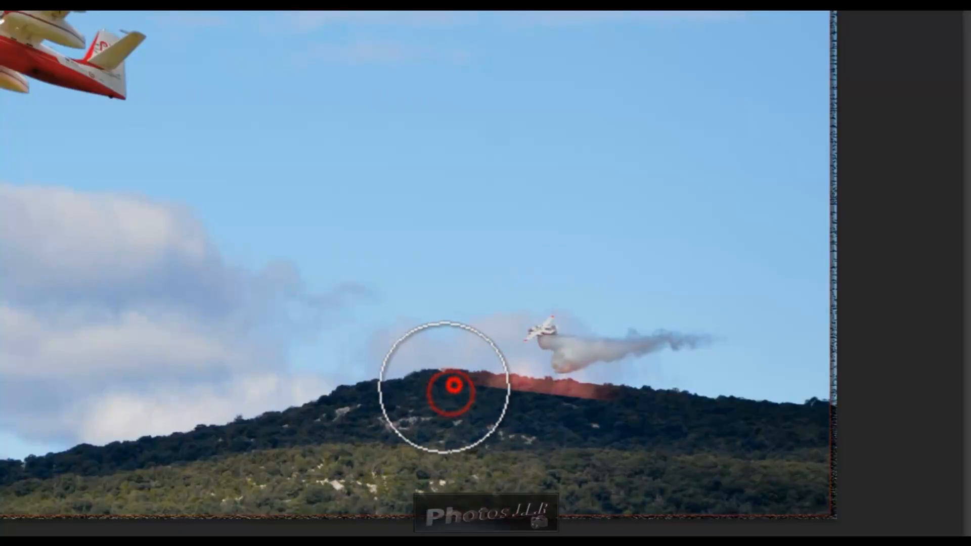
pyautogui.click(460, 386)
pyautogui.click(460, 395)
pyautogui.click(463, 396)
pyautogui.click(474, 392)
pyautogui.click(470, 398)
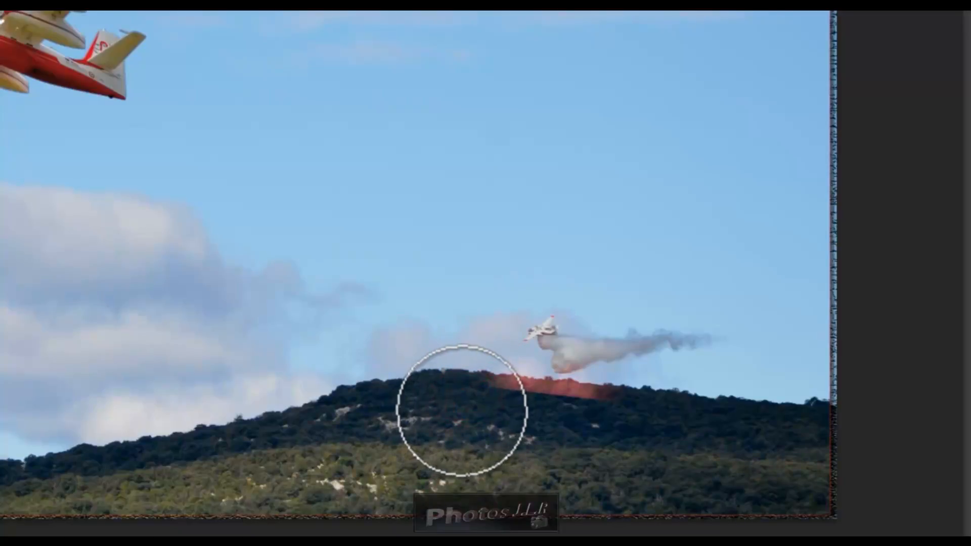
# - Soften the fire band's remaining hard lower edge with a smaller eraser brush, and hide and show the Feu layer to compare the result
pyautogui.keyDown('alt'); pyautogui.rightClick(461, 410); pyautogui.keyUp('alt')
pyautogui.moveTo(459, 411); pyautogui.dragTo(435, 411)
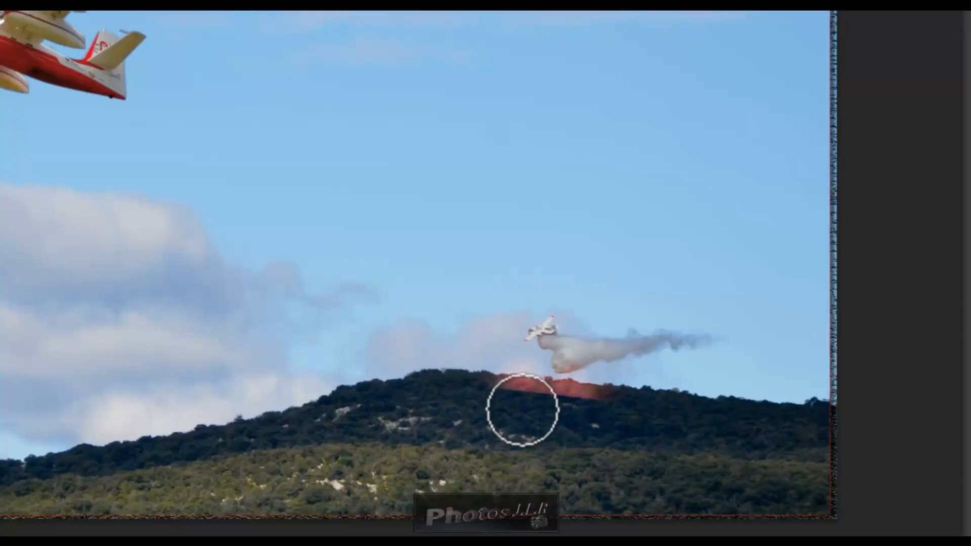
pyautogui.moveTo(524, 412)
pyautogui.mouseDown()
pyautogui.moveTo(514, 412)
pyautogui.moveTo(514, 396)
pyautogui.moveTo(535, 397)
pyautogui.mouseUp()
pyautogui.click(511, 396)
pyautogui.click(513, 398)
pyautogui.click(511, 398)
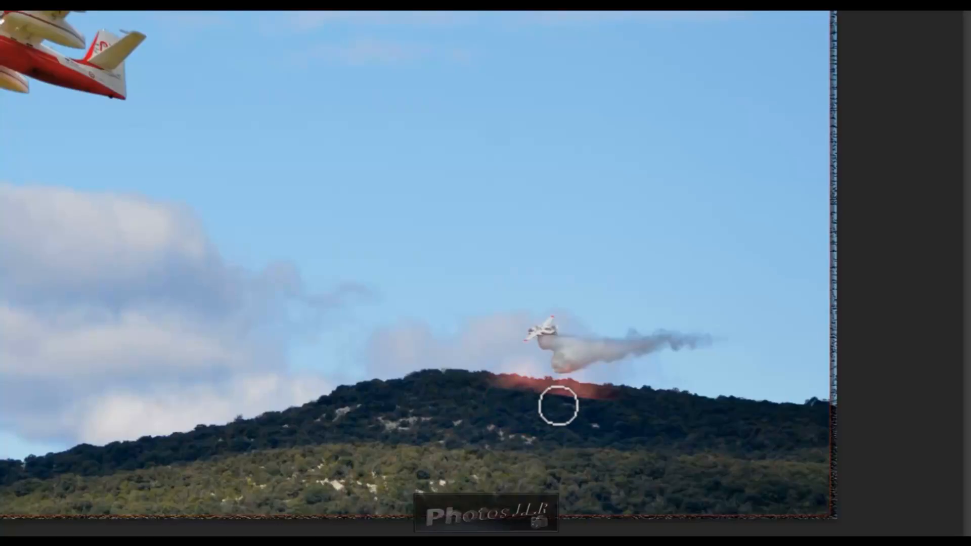
pyautogui.click(592, 405)
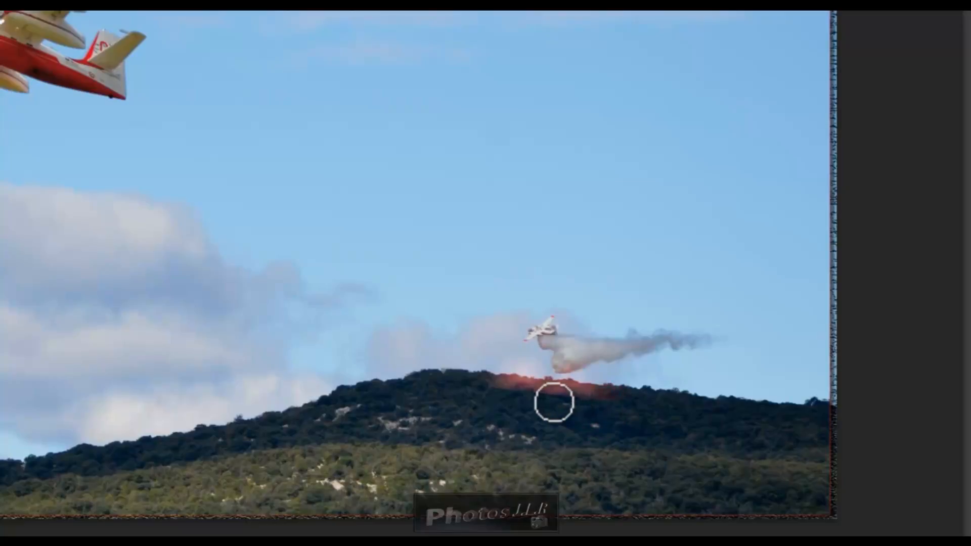
pyautogui.click(503, 397)
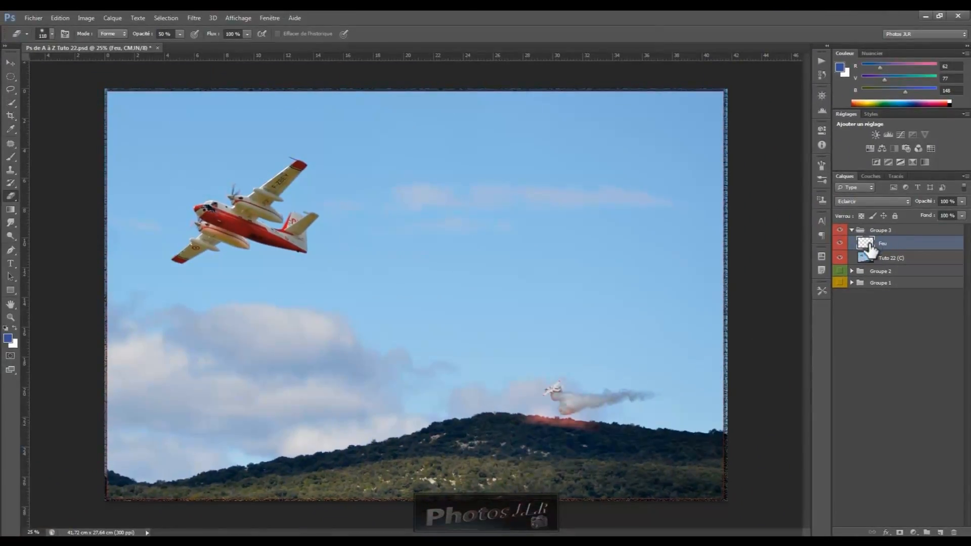
pyautogui.click(840, 245)
pyautogui.click(840, 244)
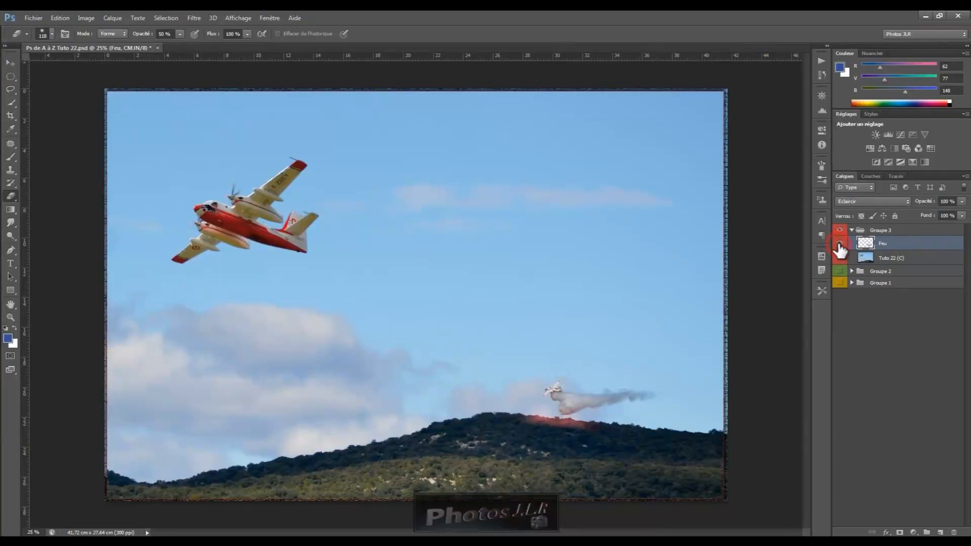